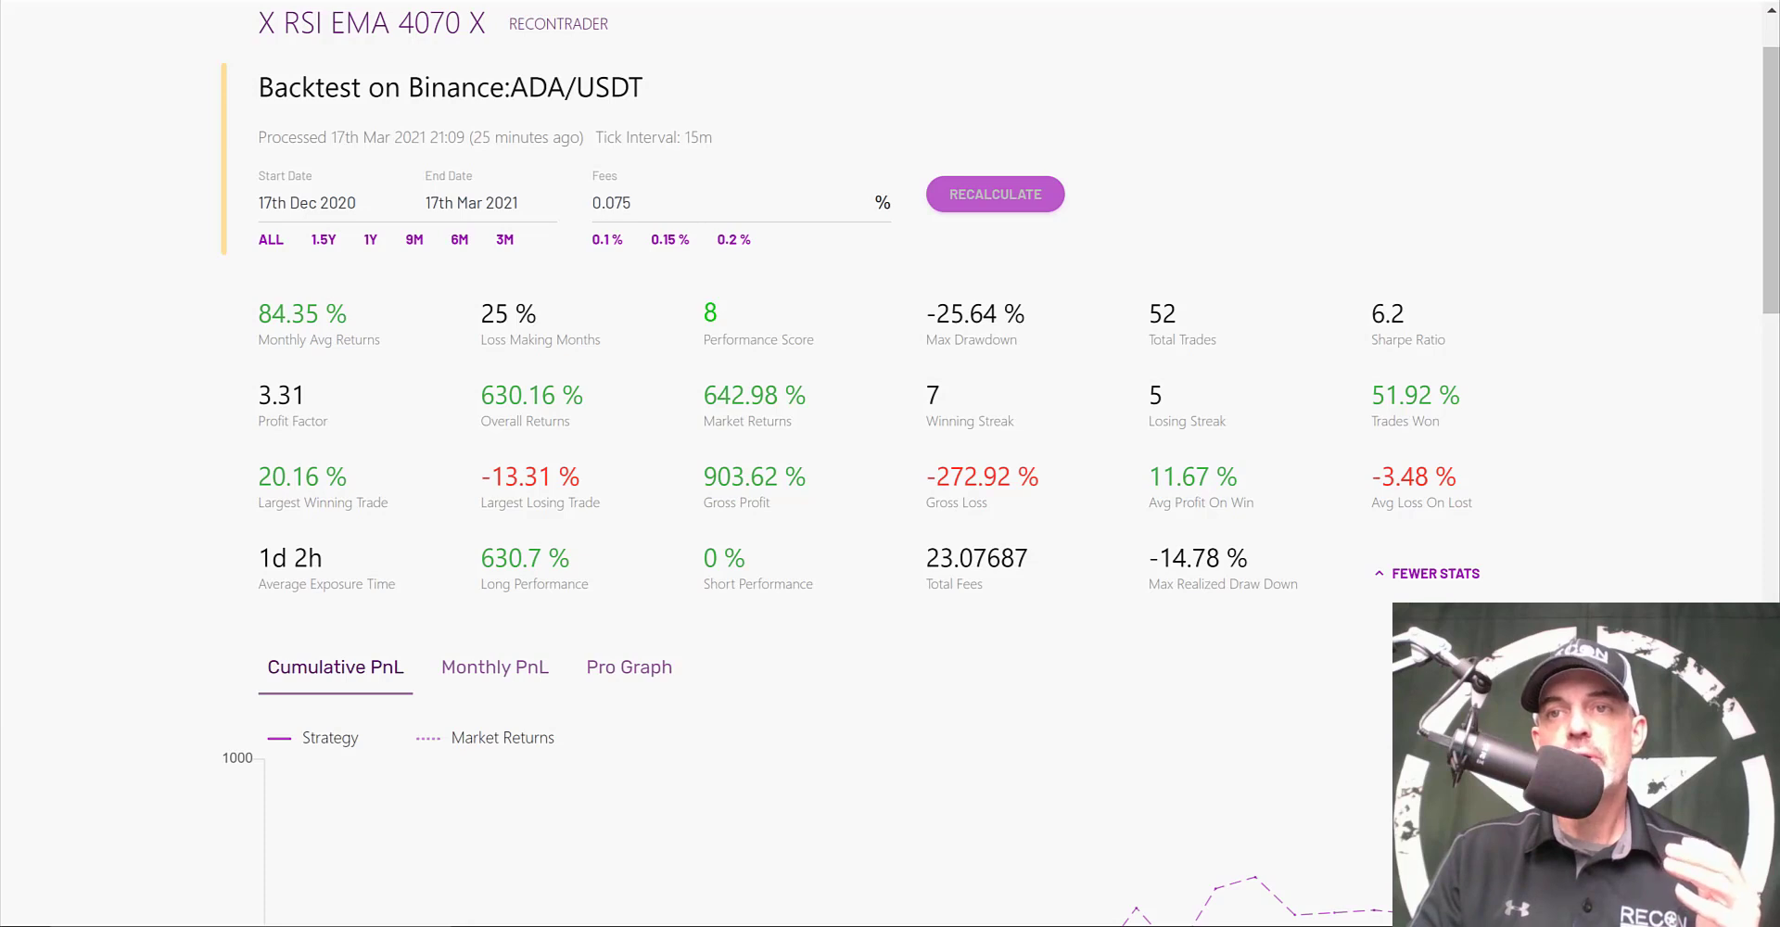
Bring up the Basic vs Premium plan comparison and highlight Premium's Unlimited backtests
key("ctrl+Tab")
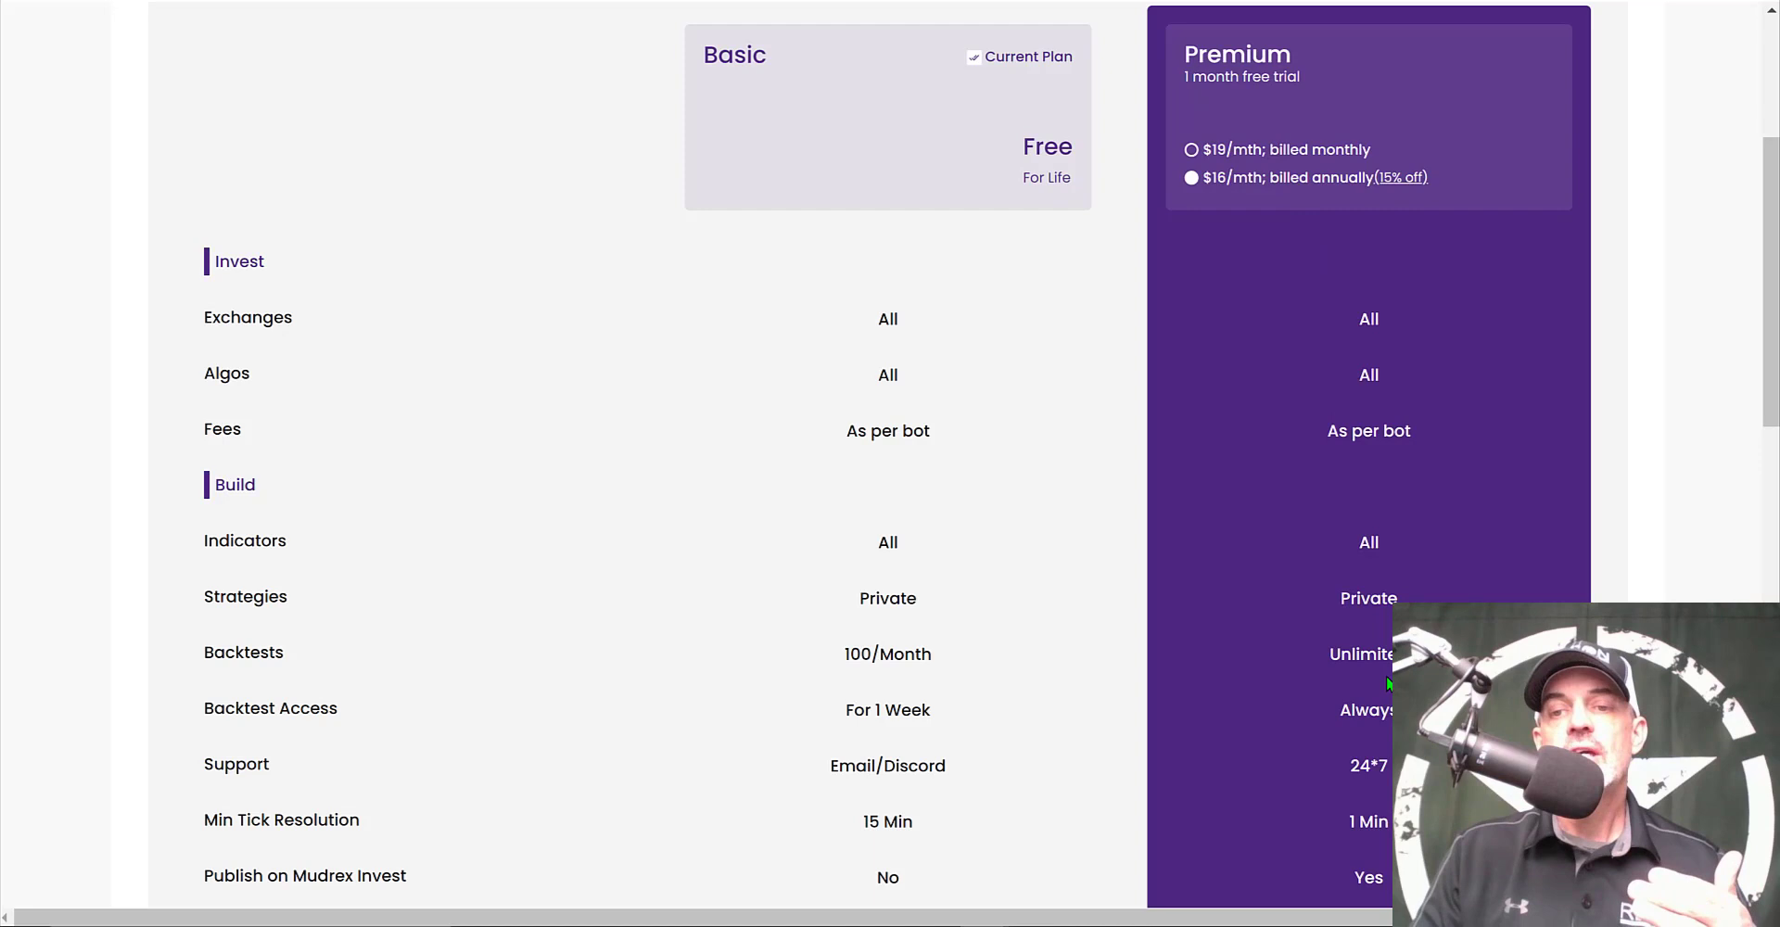
double_click(1360, 653)
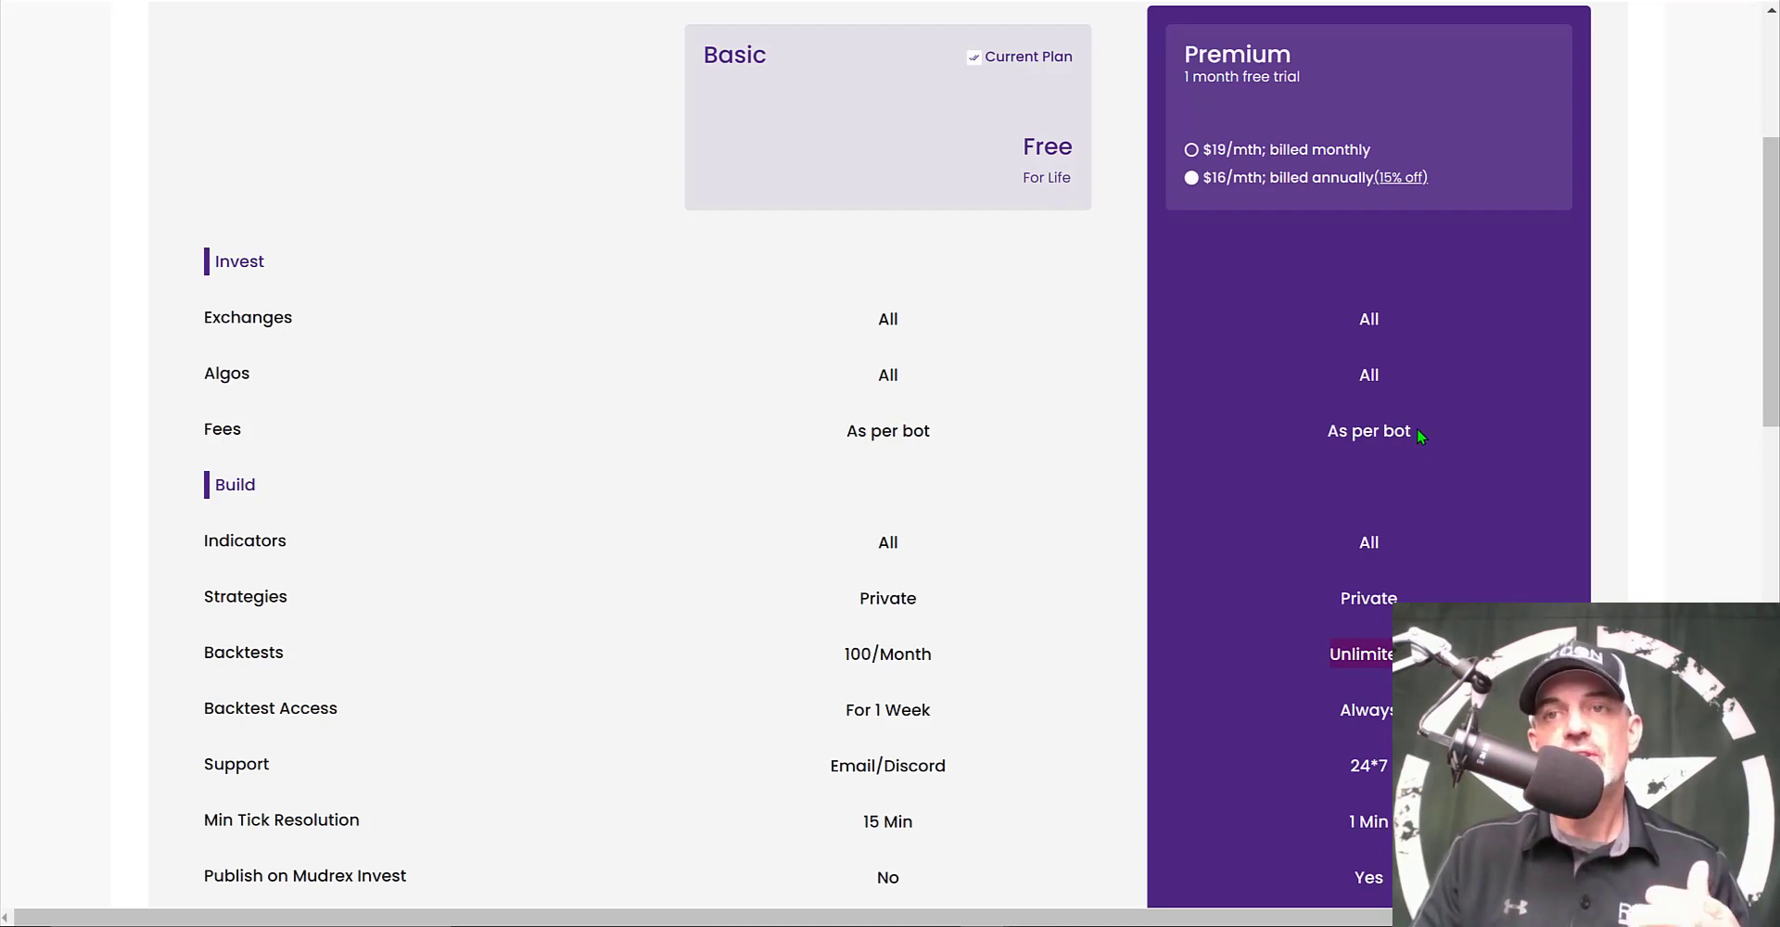
Start a new visual-editor strategy with an Indicator block and a Compare block wired to SELL
left_click(1758, 221)
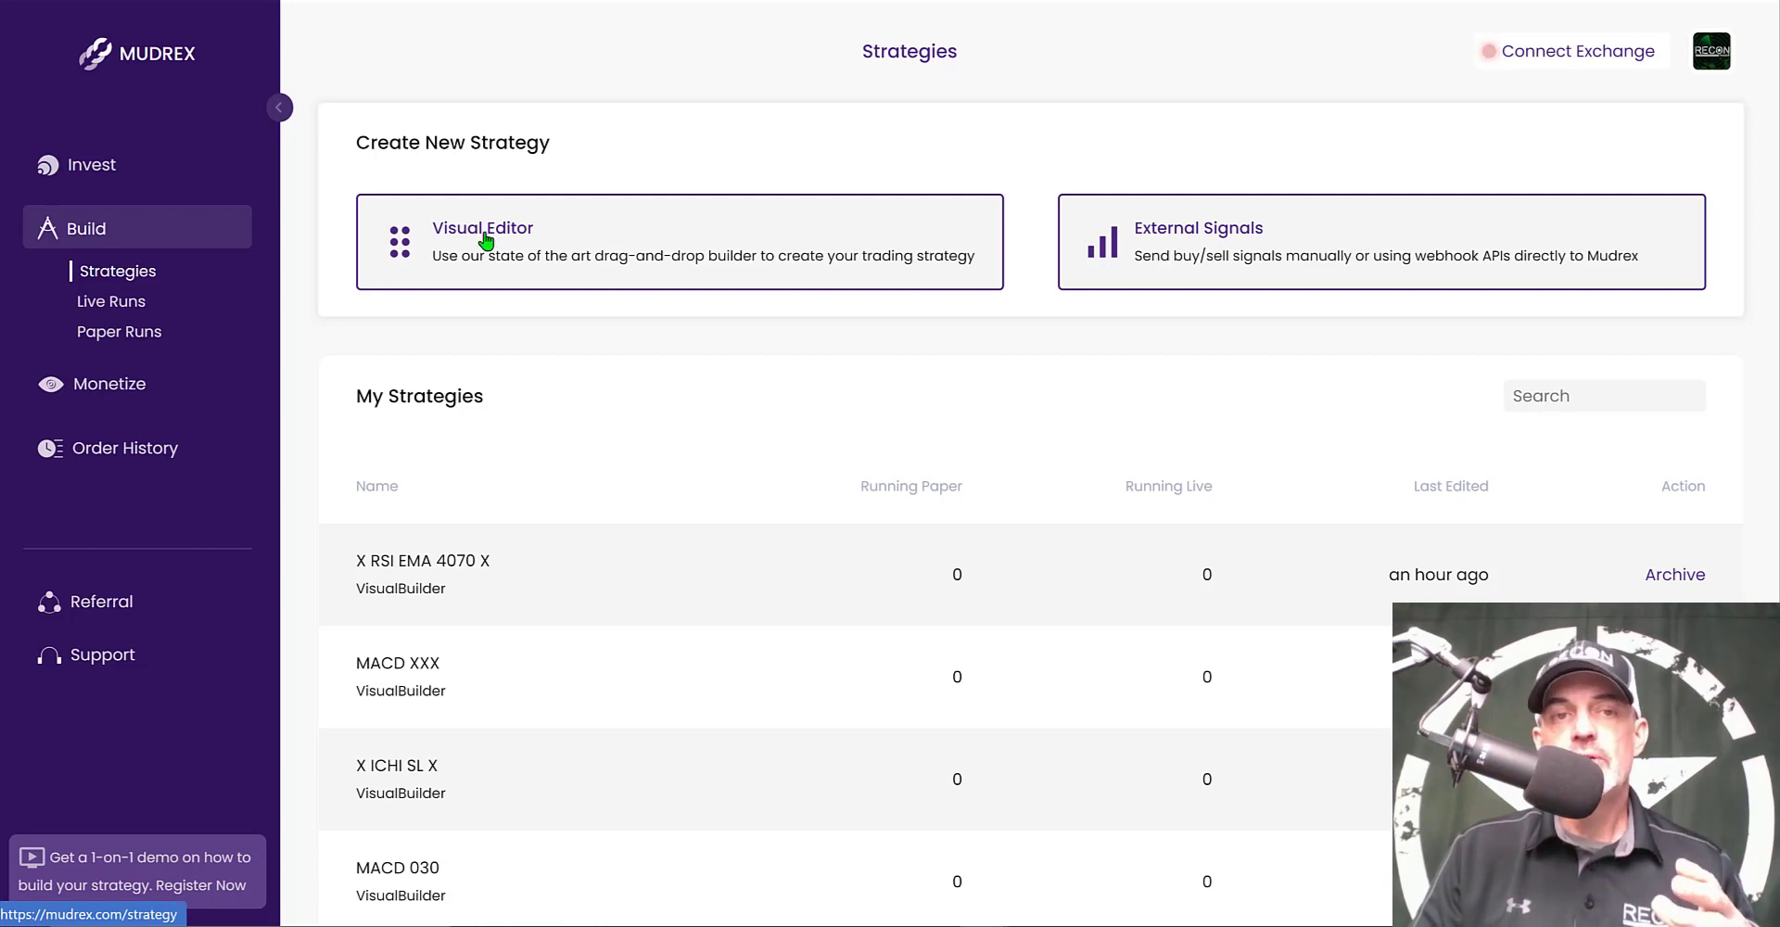
left_click(589, 251)
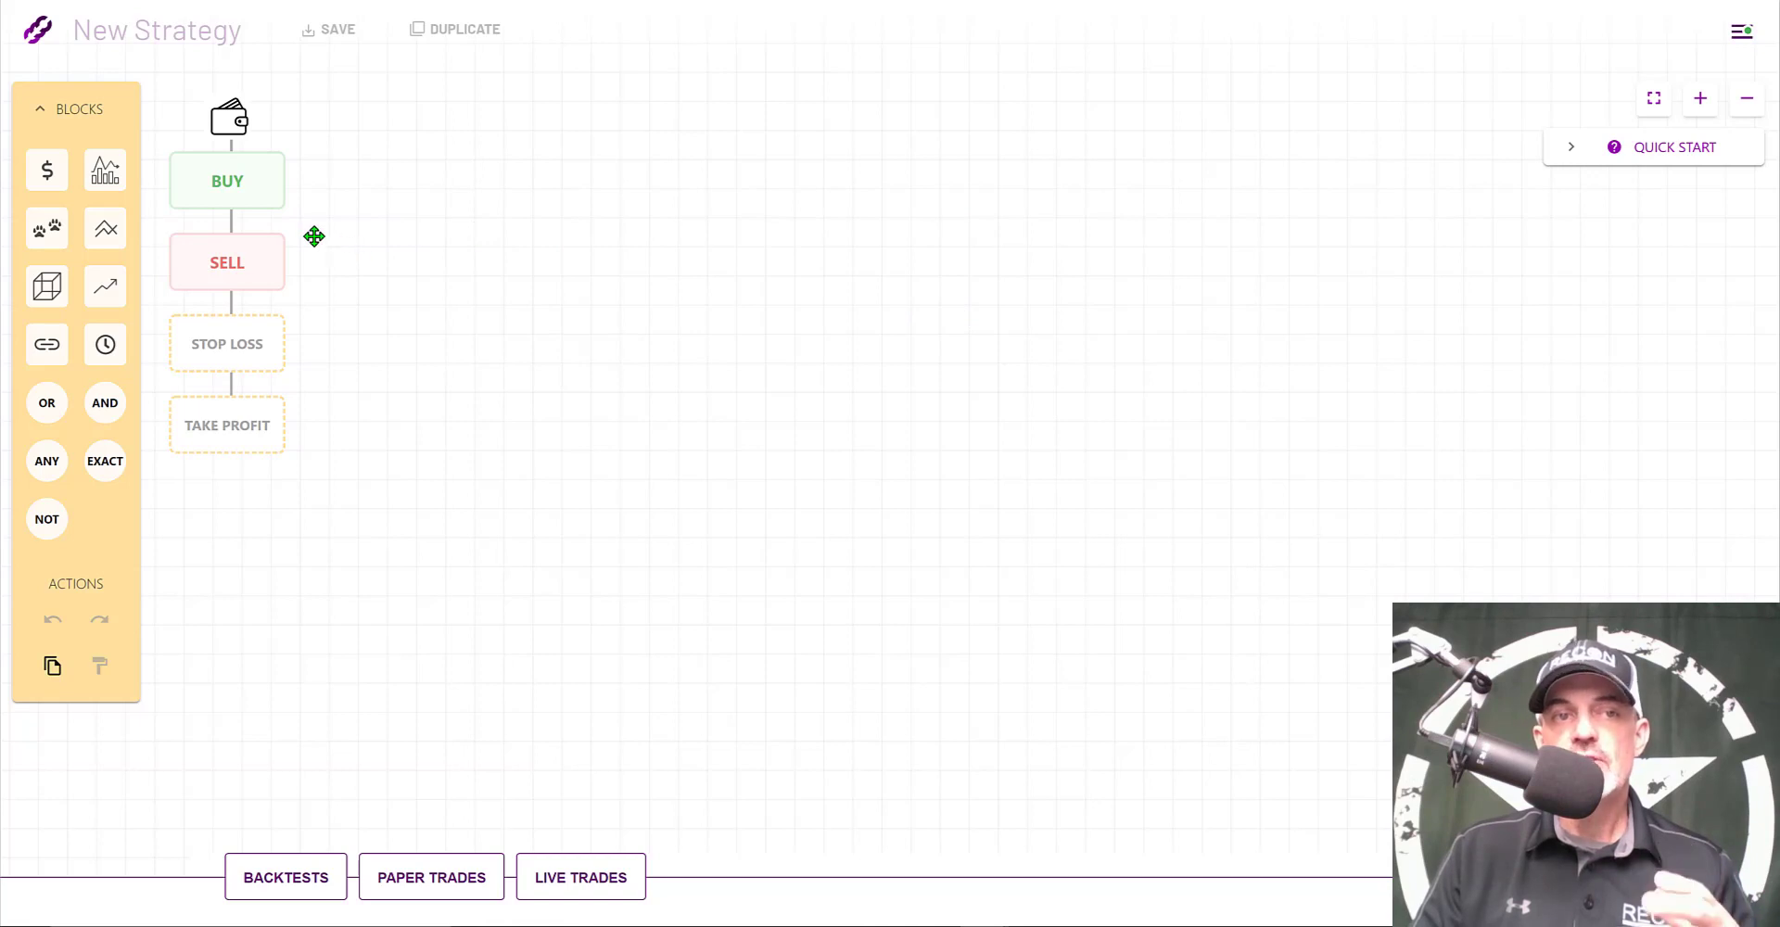
mouse_move(105, 170)
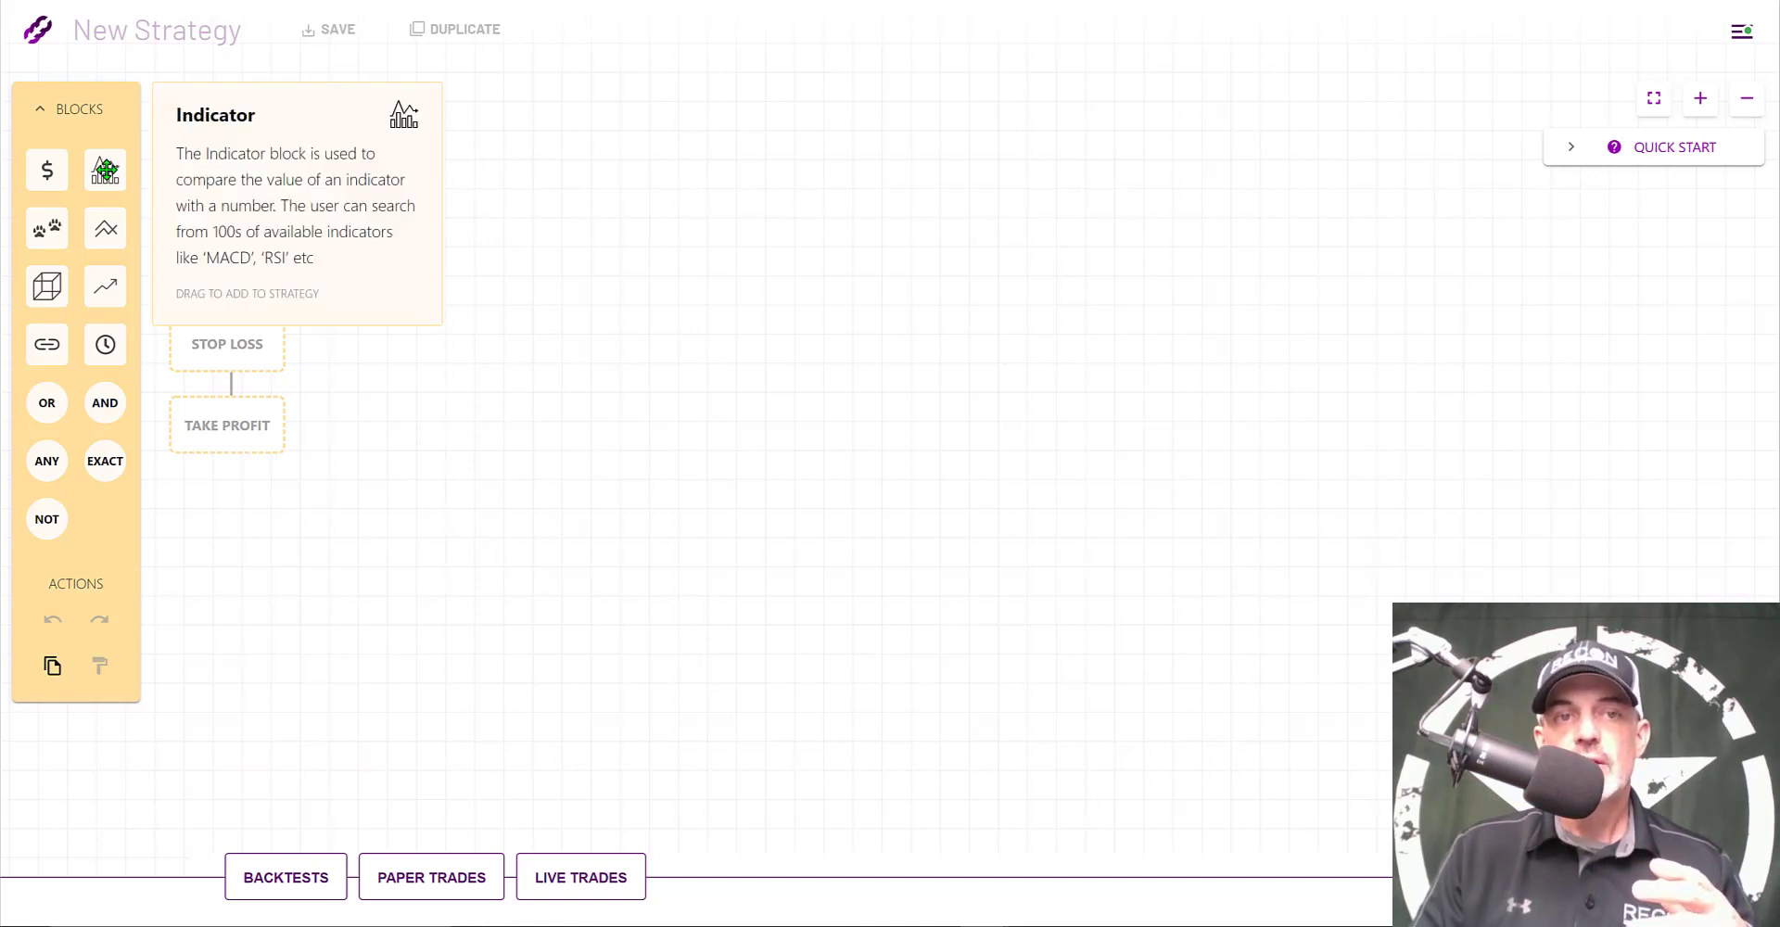
left_click_drag(106, 169, 548, 176)
mouse_move(105, 229)
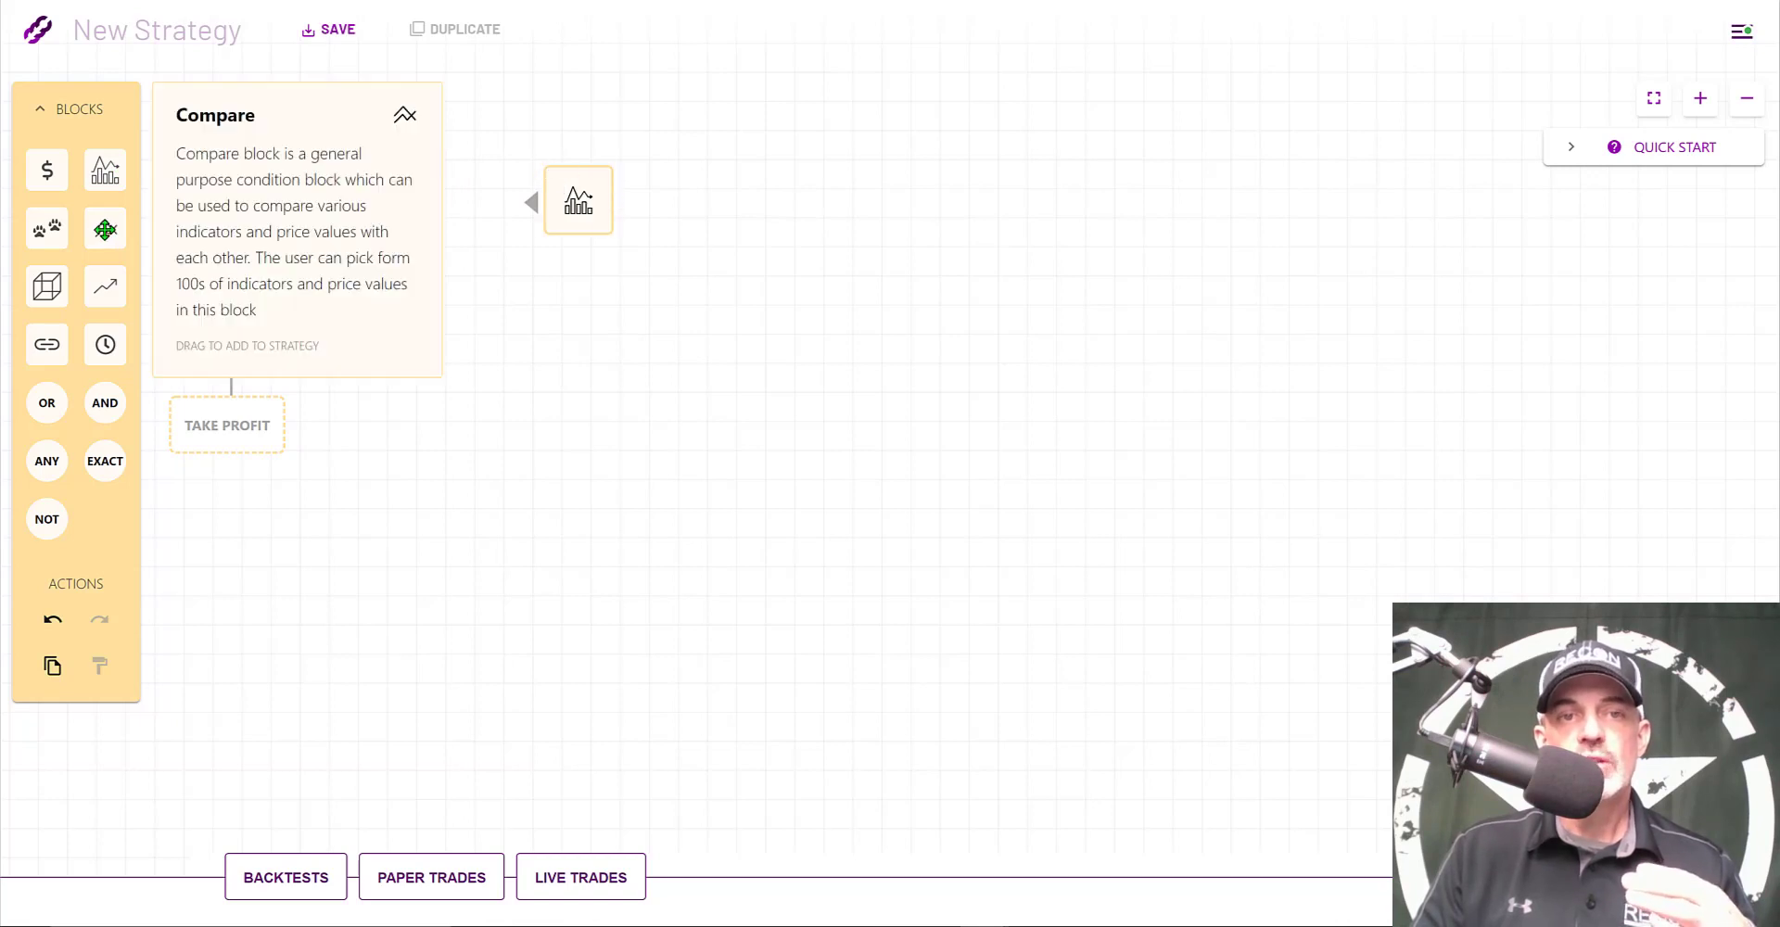
left_click_drag(105, 229, 265, 263)
left_click_drag(526, 200, 273, 176)
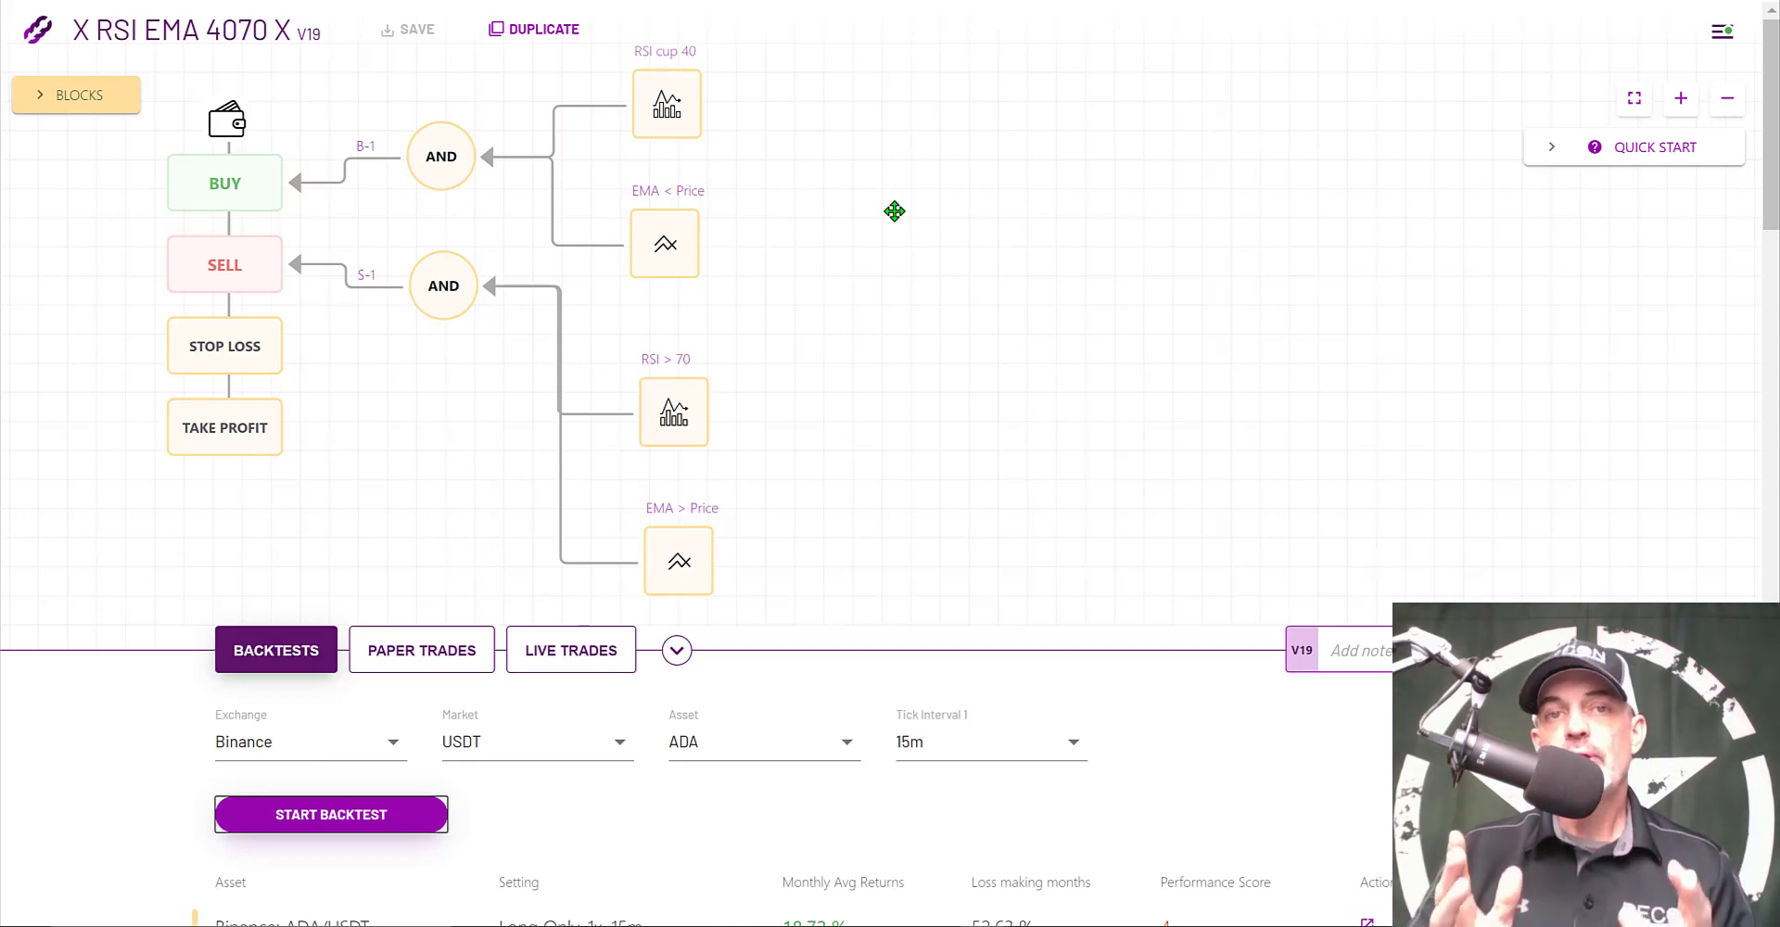
Expand the BLOCKS palette and inspect the RSI cup 40 and EMA < Price conditions
left_click(78, 95)
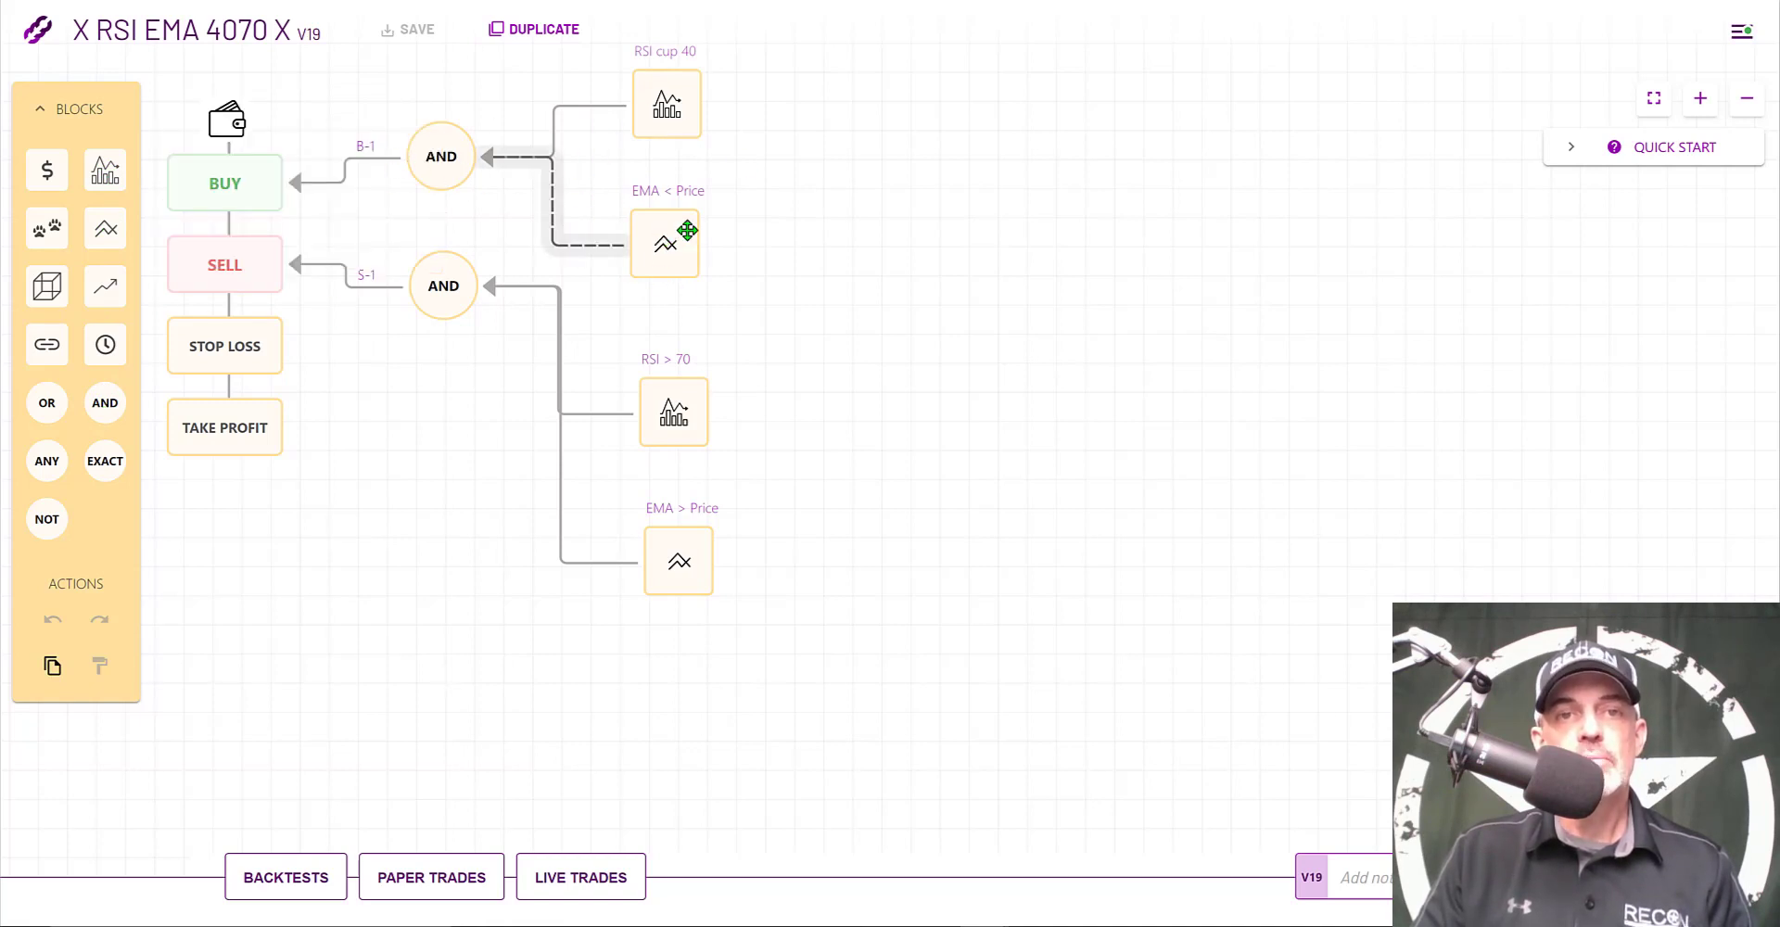
left_click(679, 105)
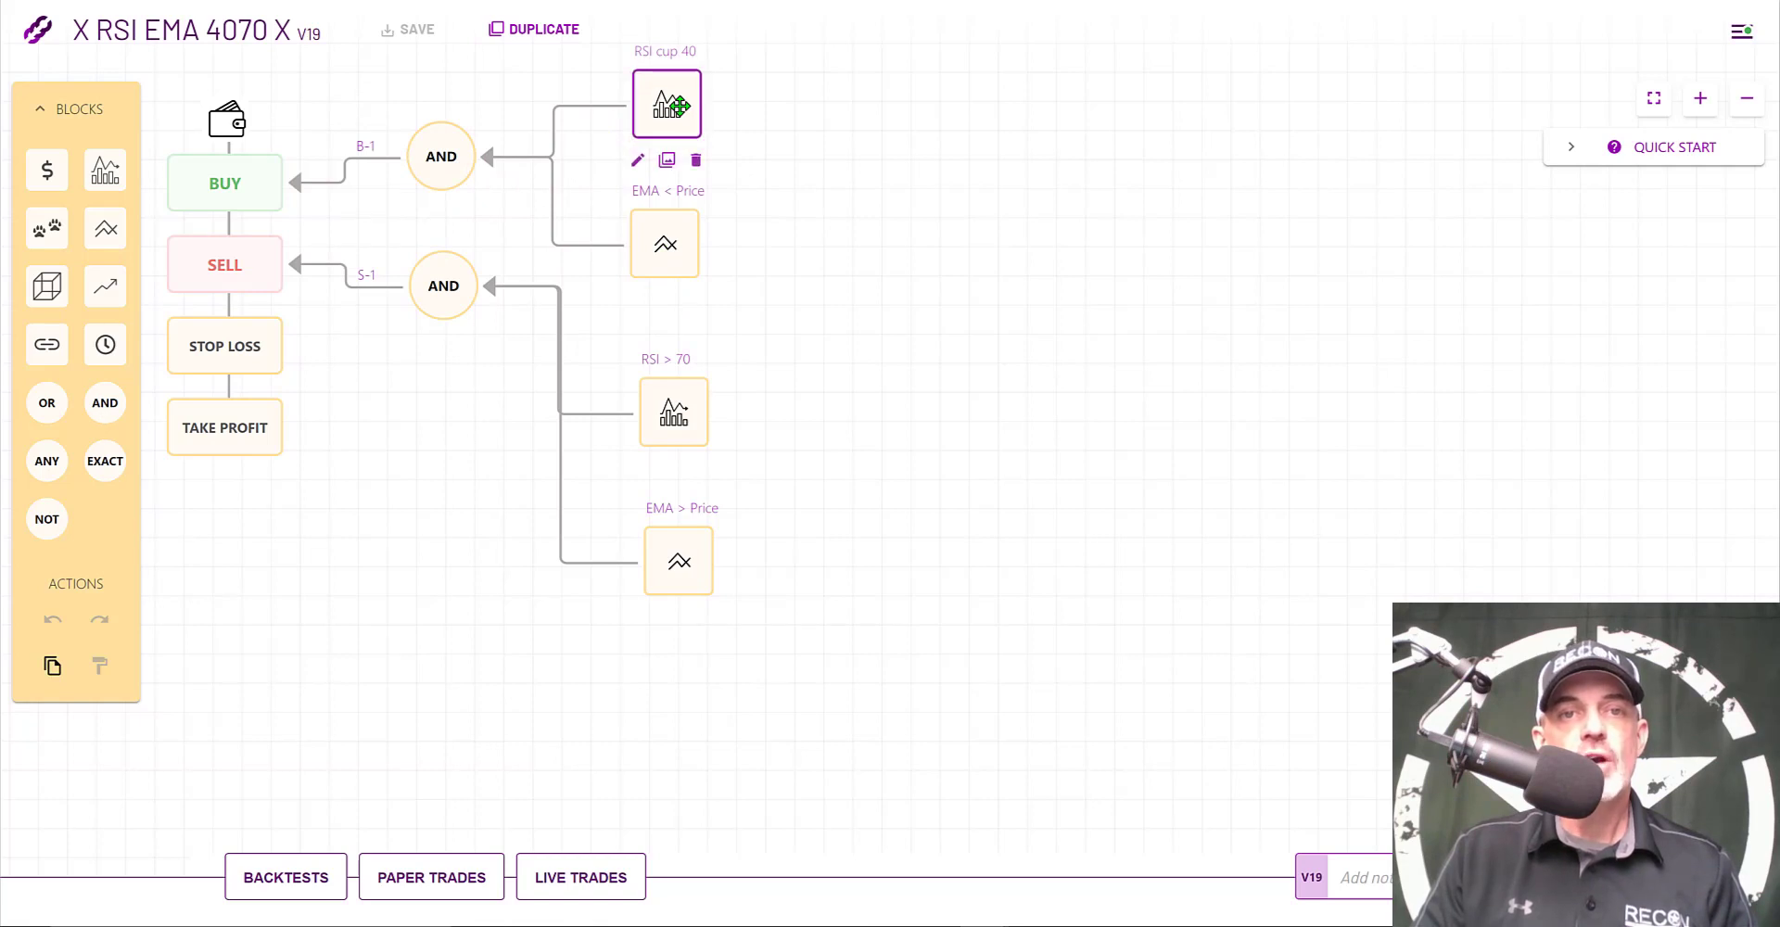
left_click(666, 244)
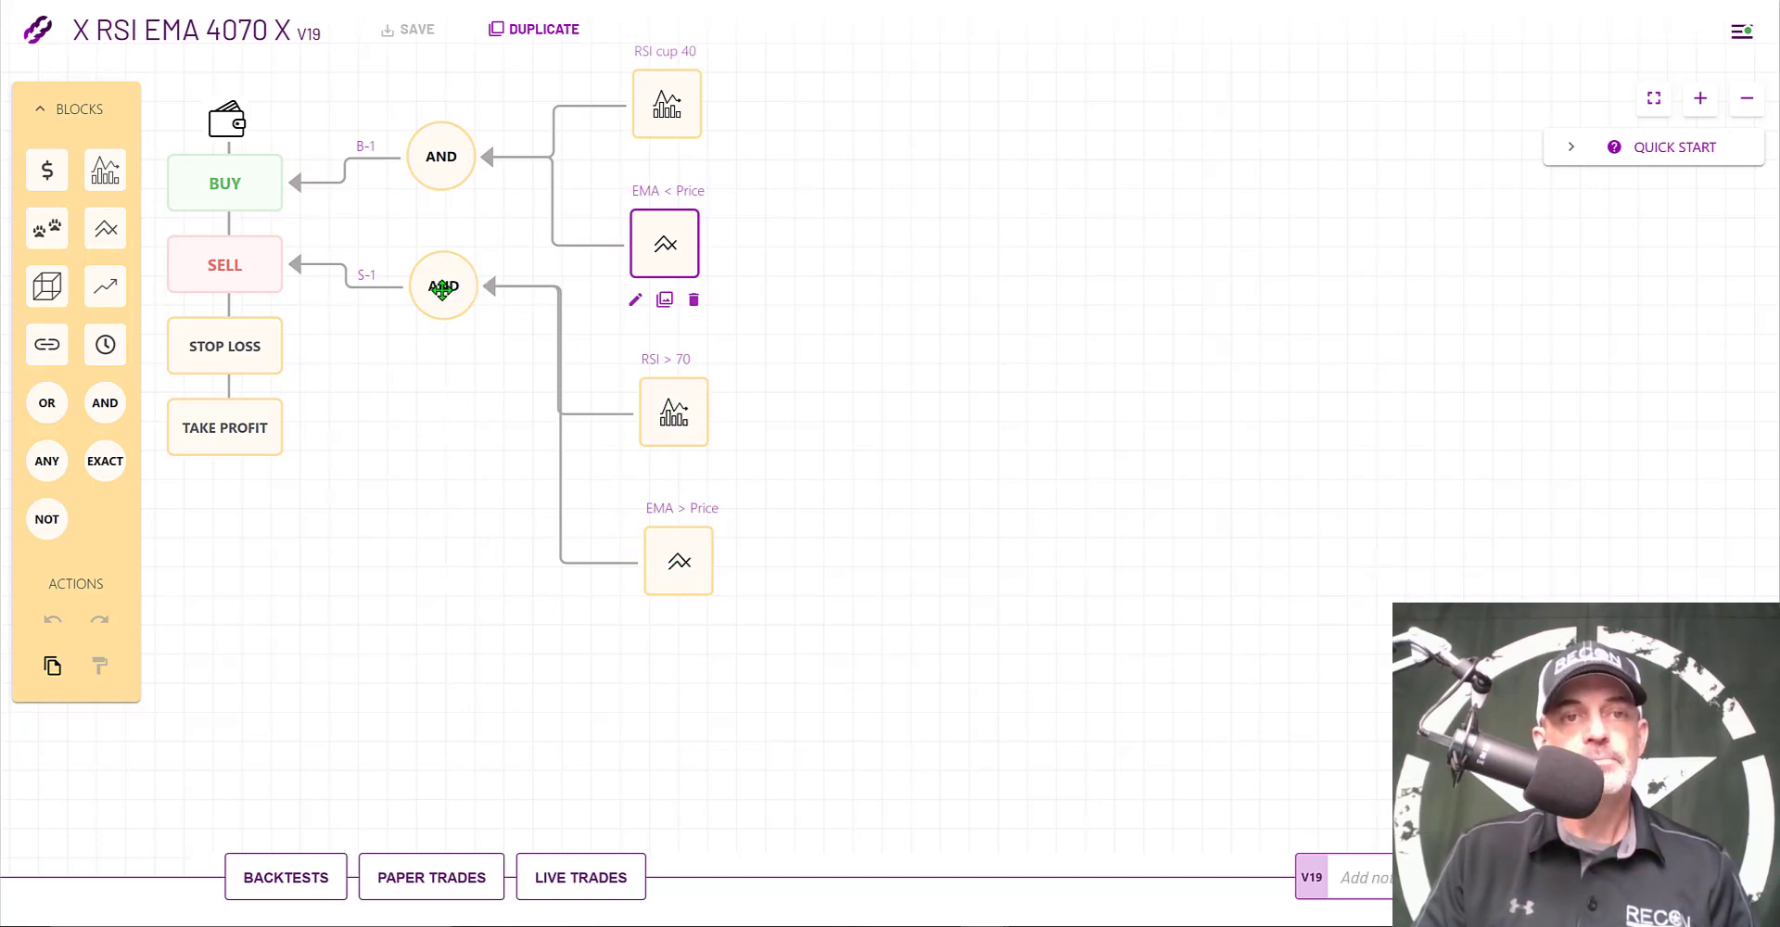
left_click(668, 108)
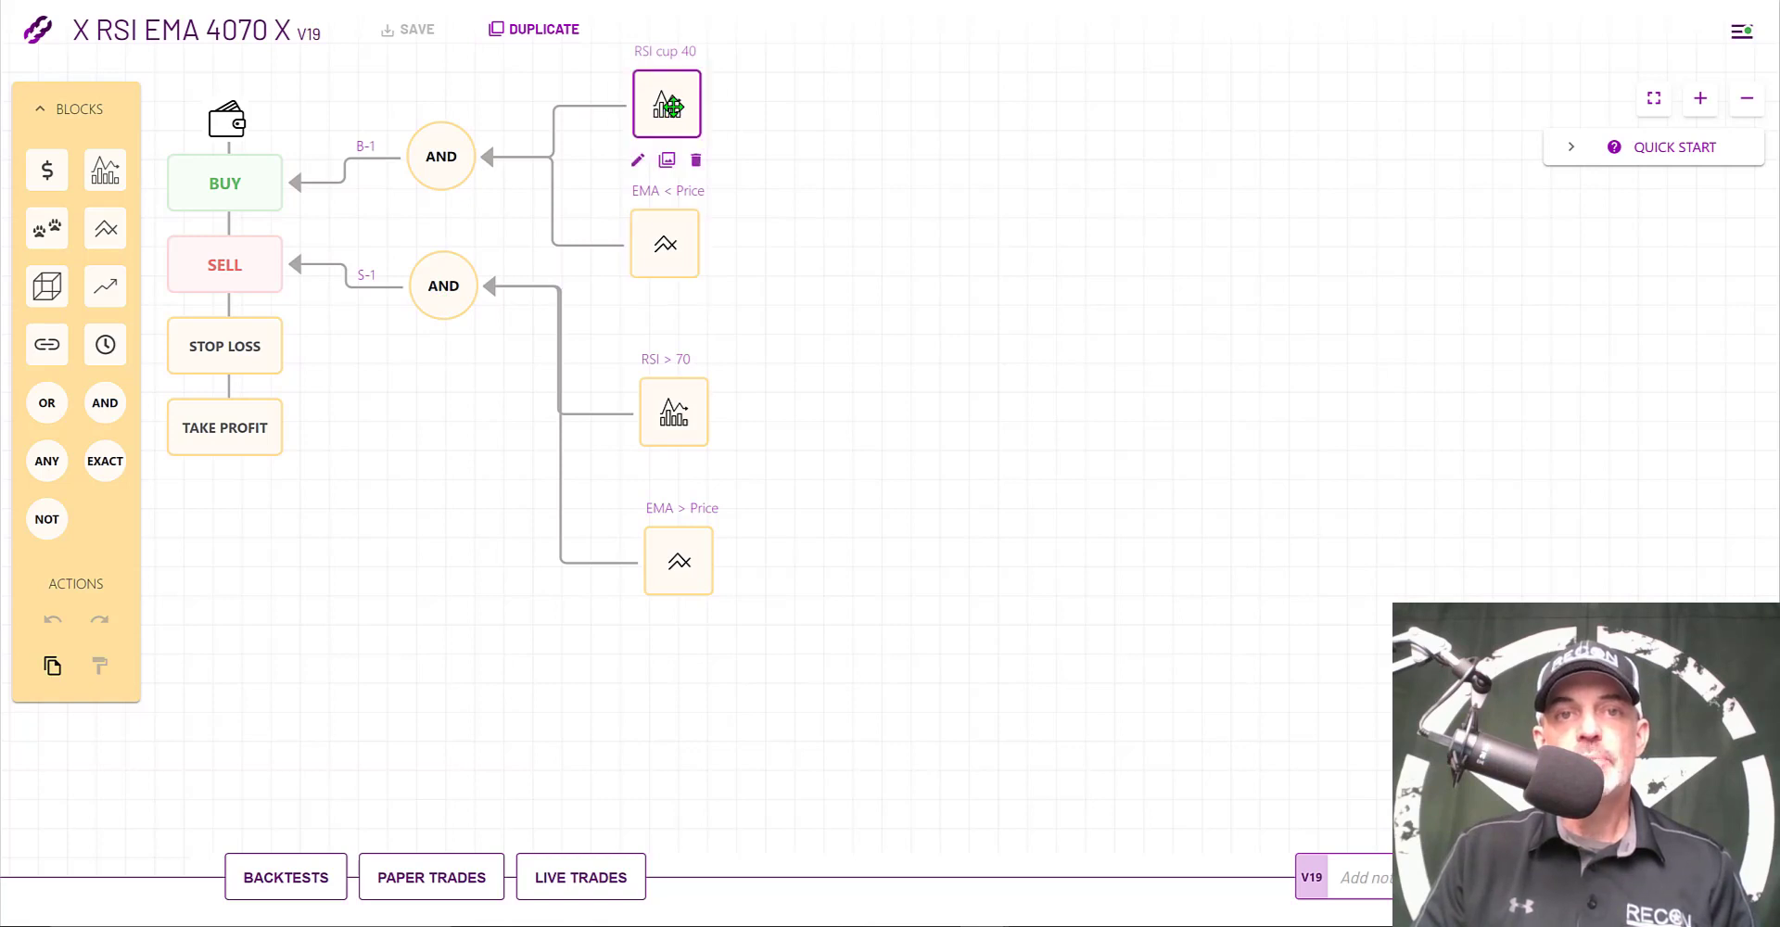
Set the RSI cup 40 block's indicator to RSI with period 9
left_click(639, 162)
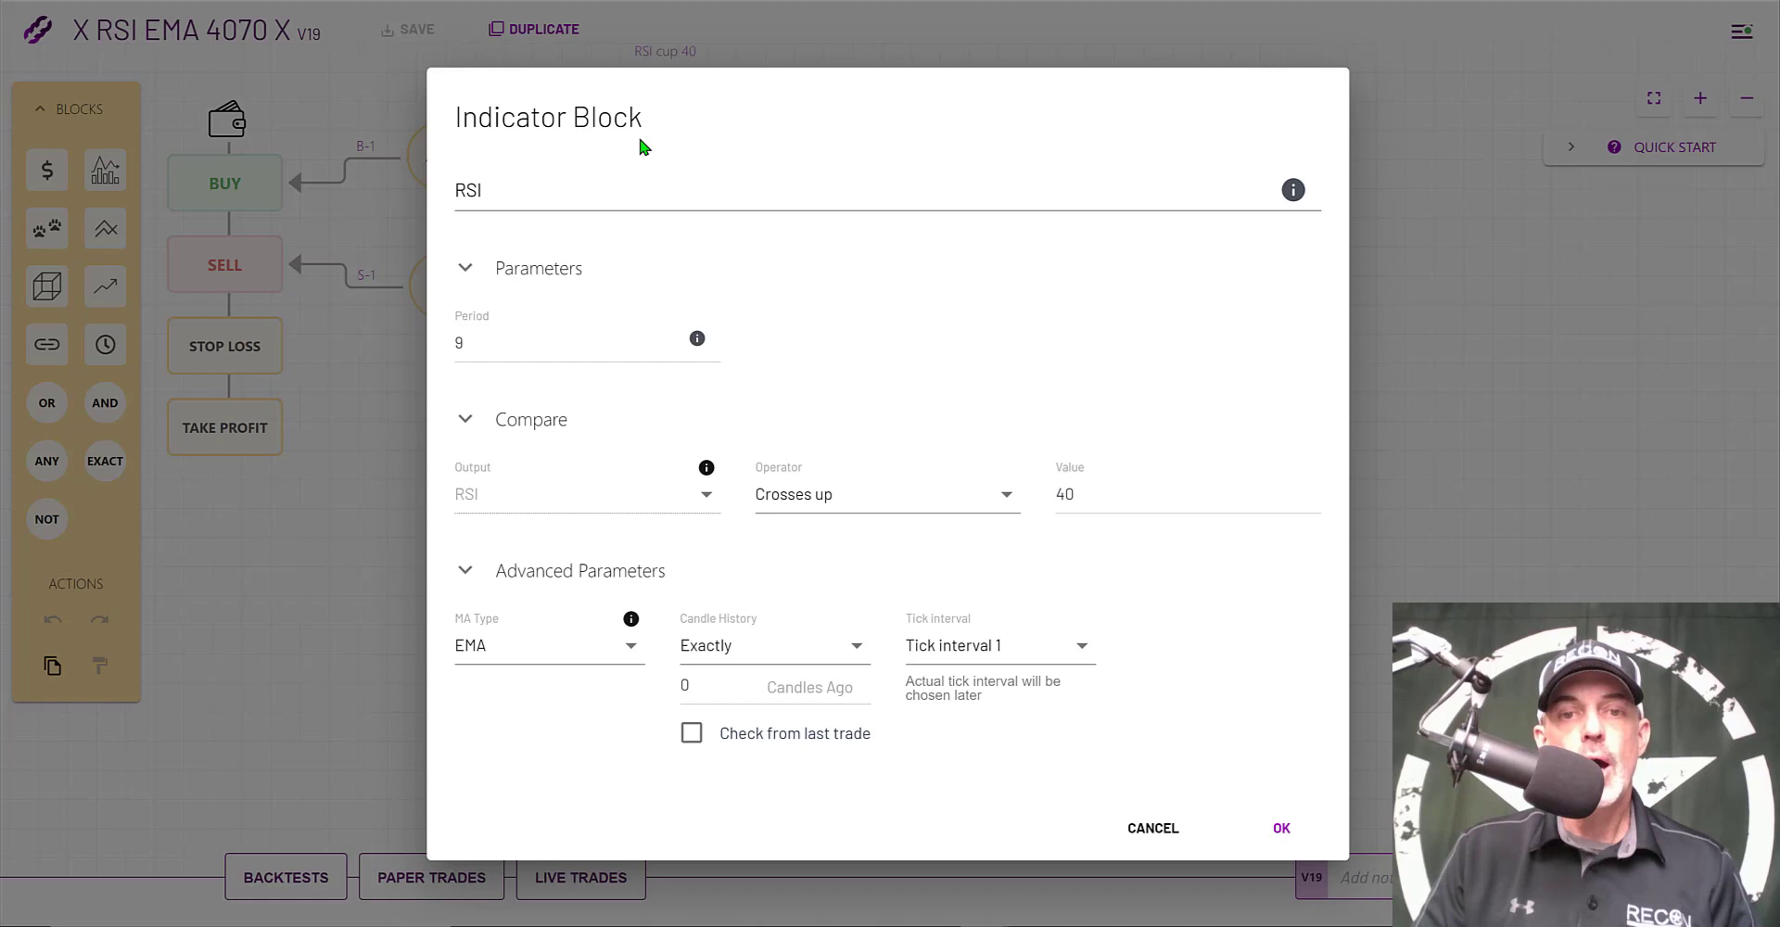
left_click(524, 191)
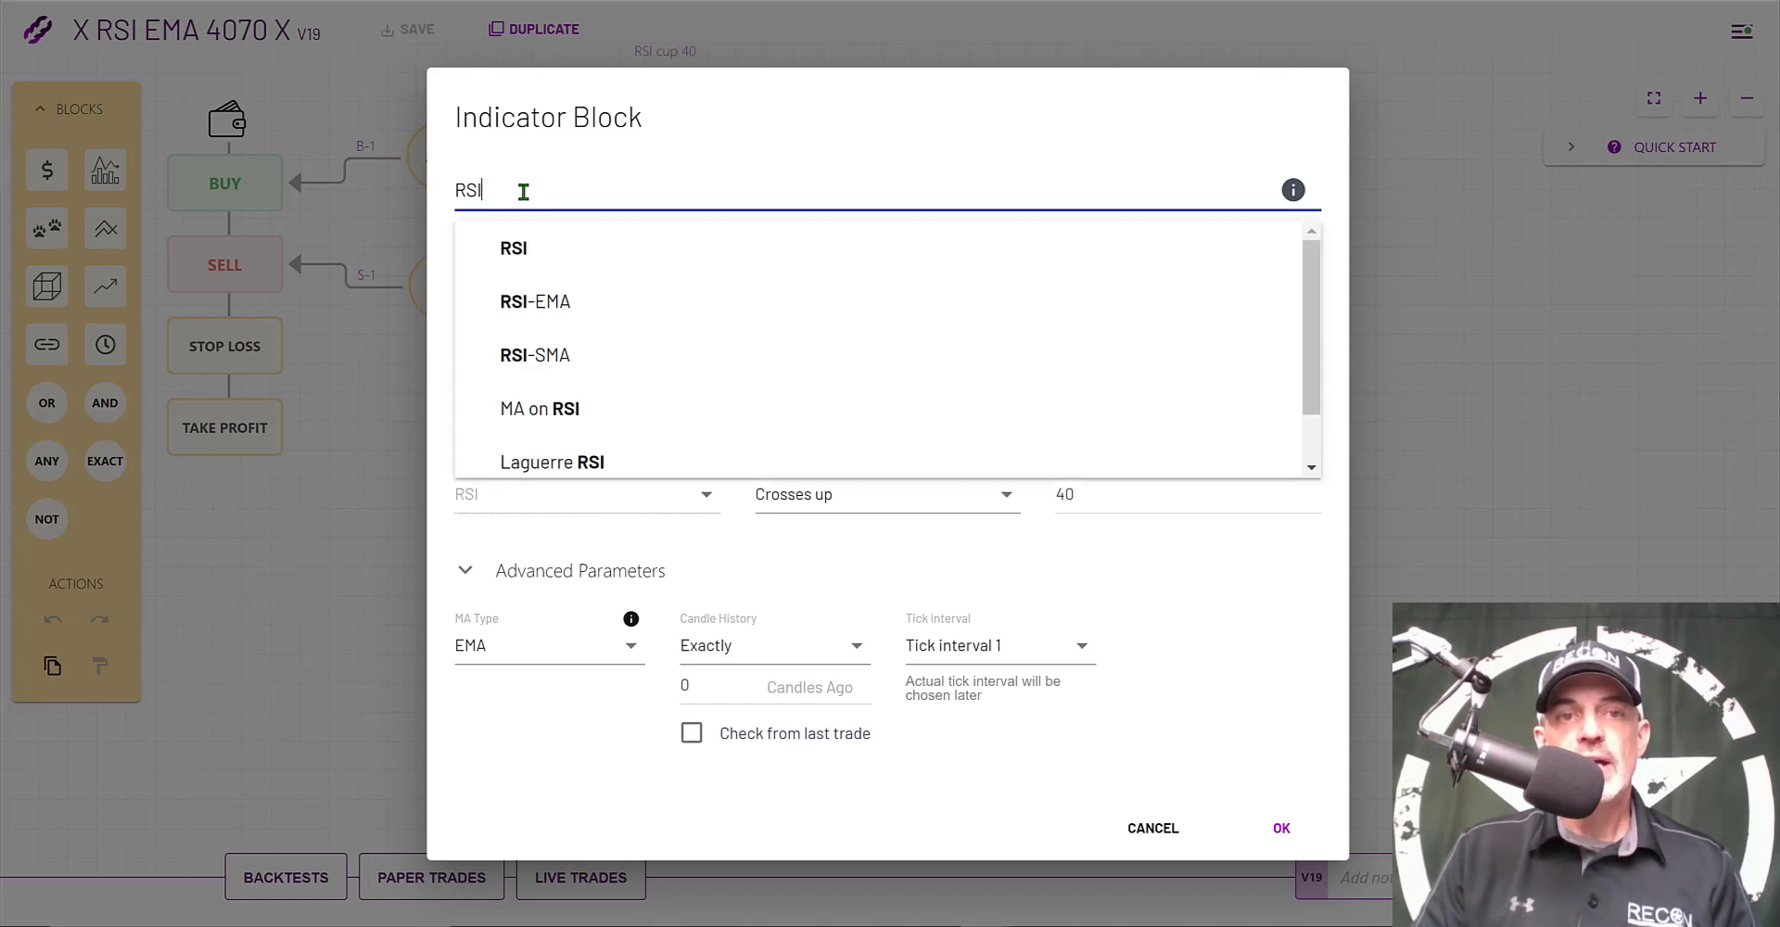
left_click_drag(524, 191, 455, 194)
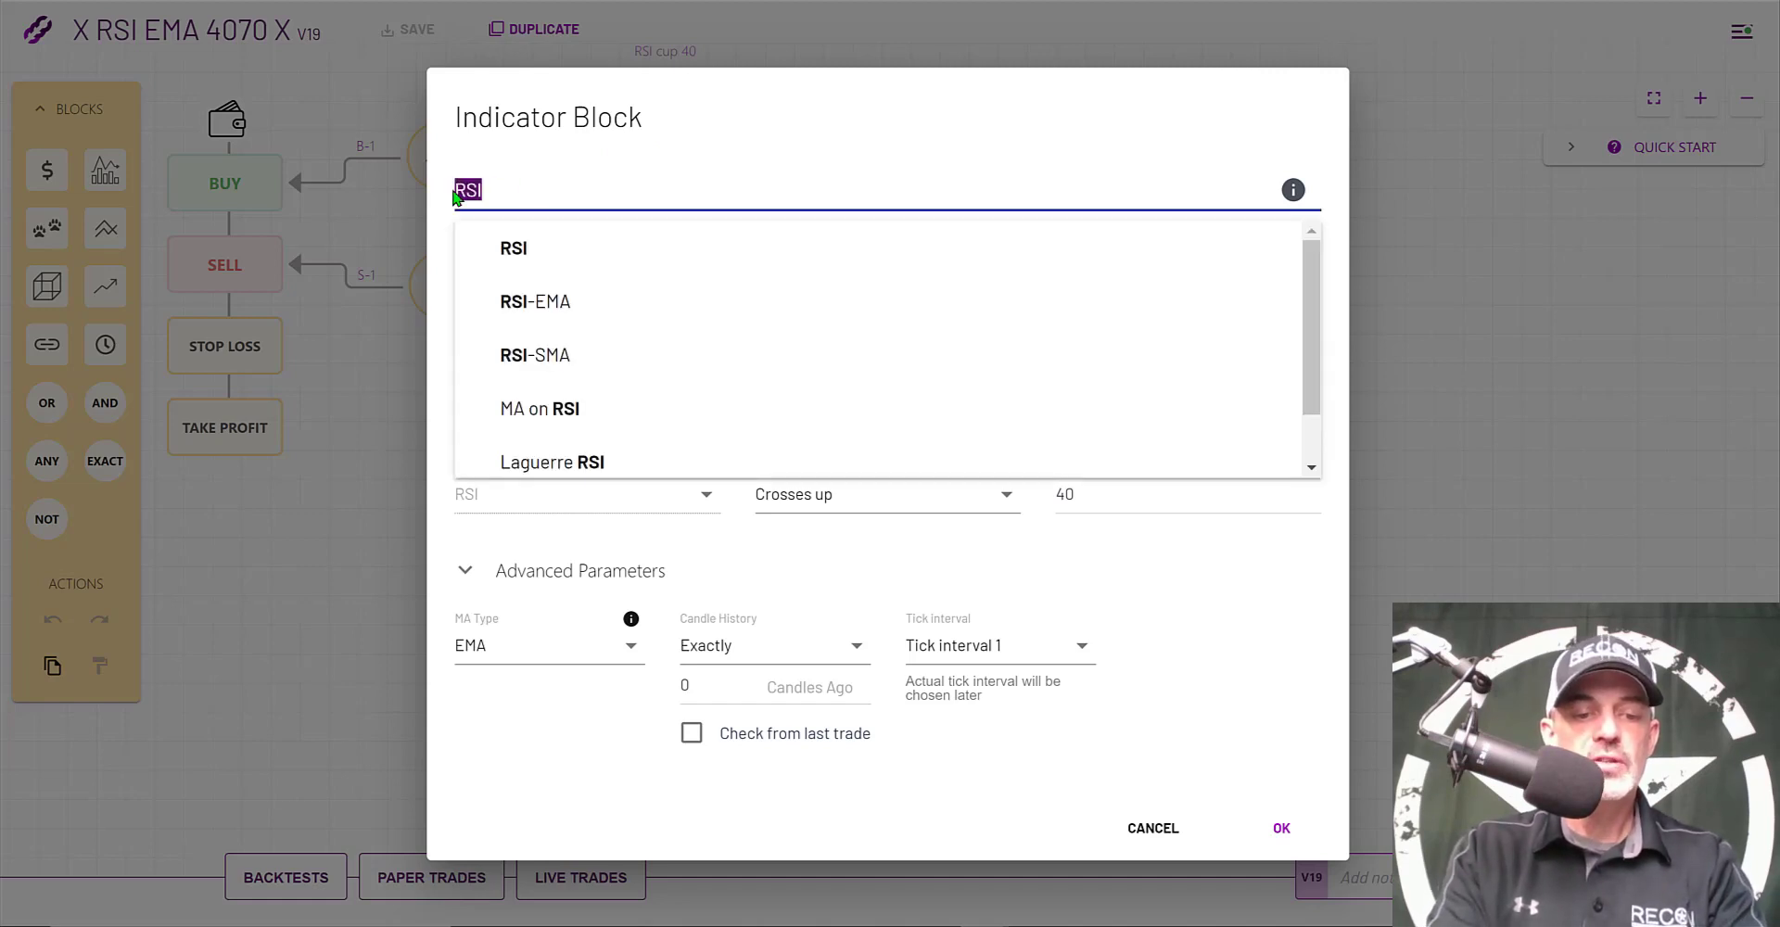
type("ADX")
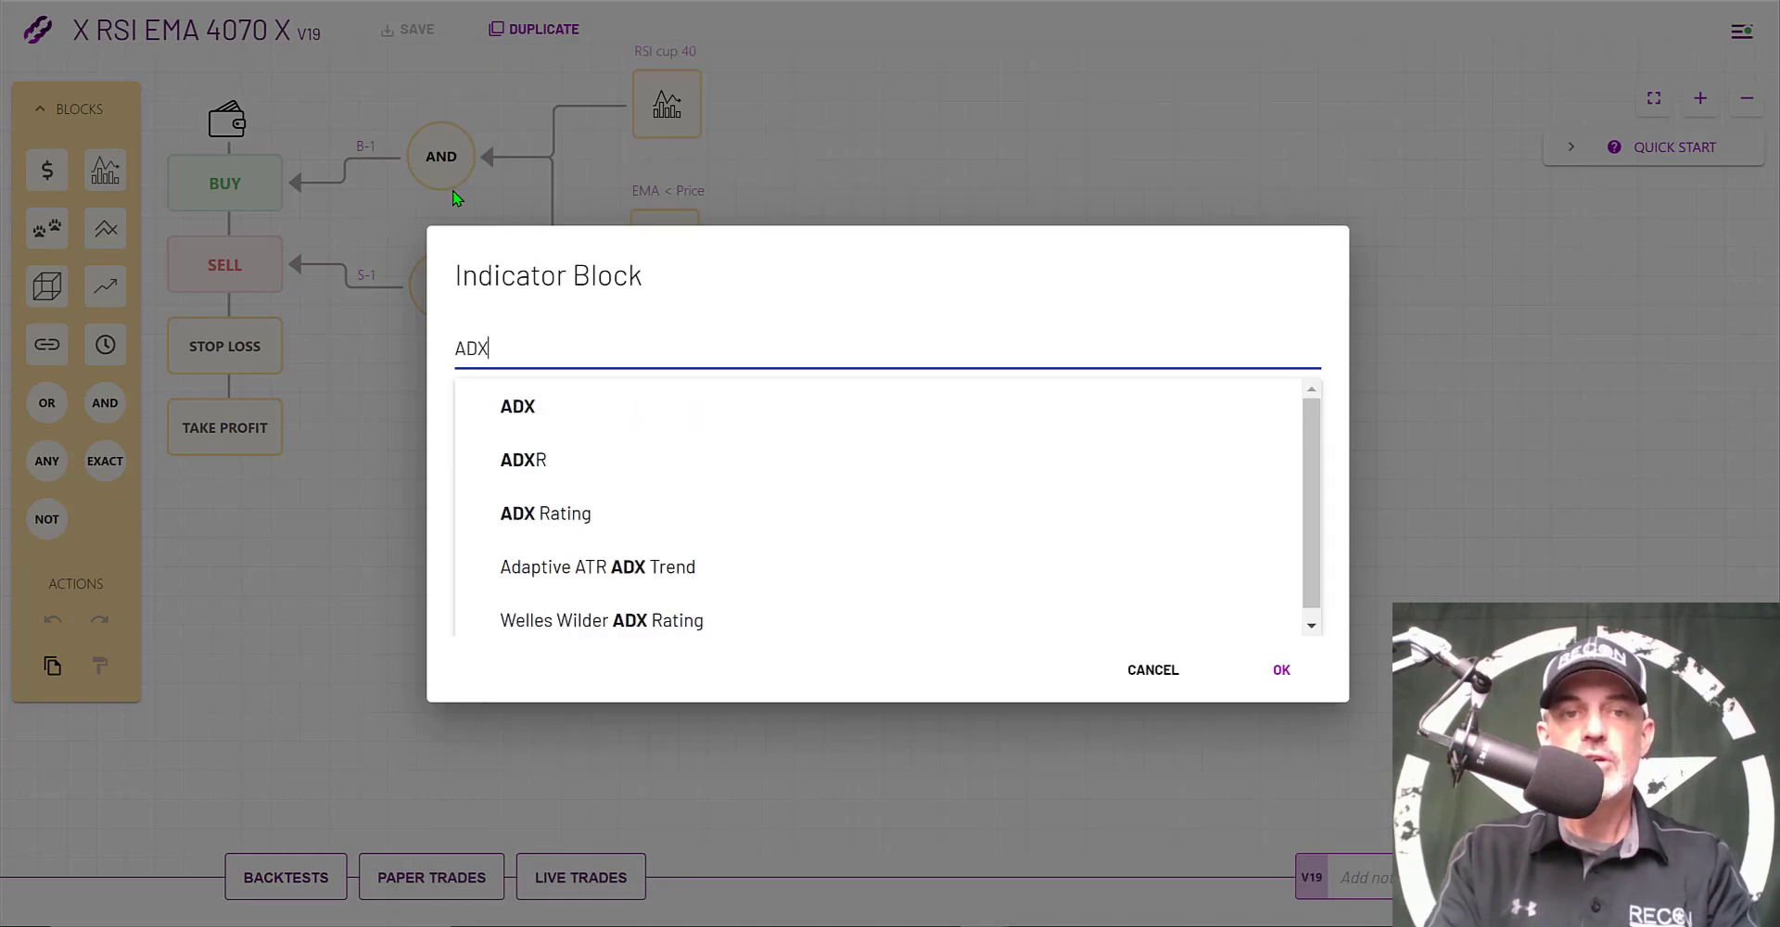
key("BackSpace")
key("BackSpace")
key("BackSpace")
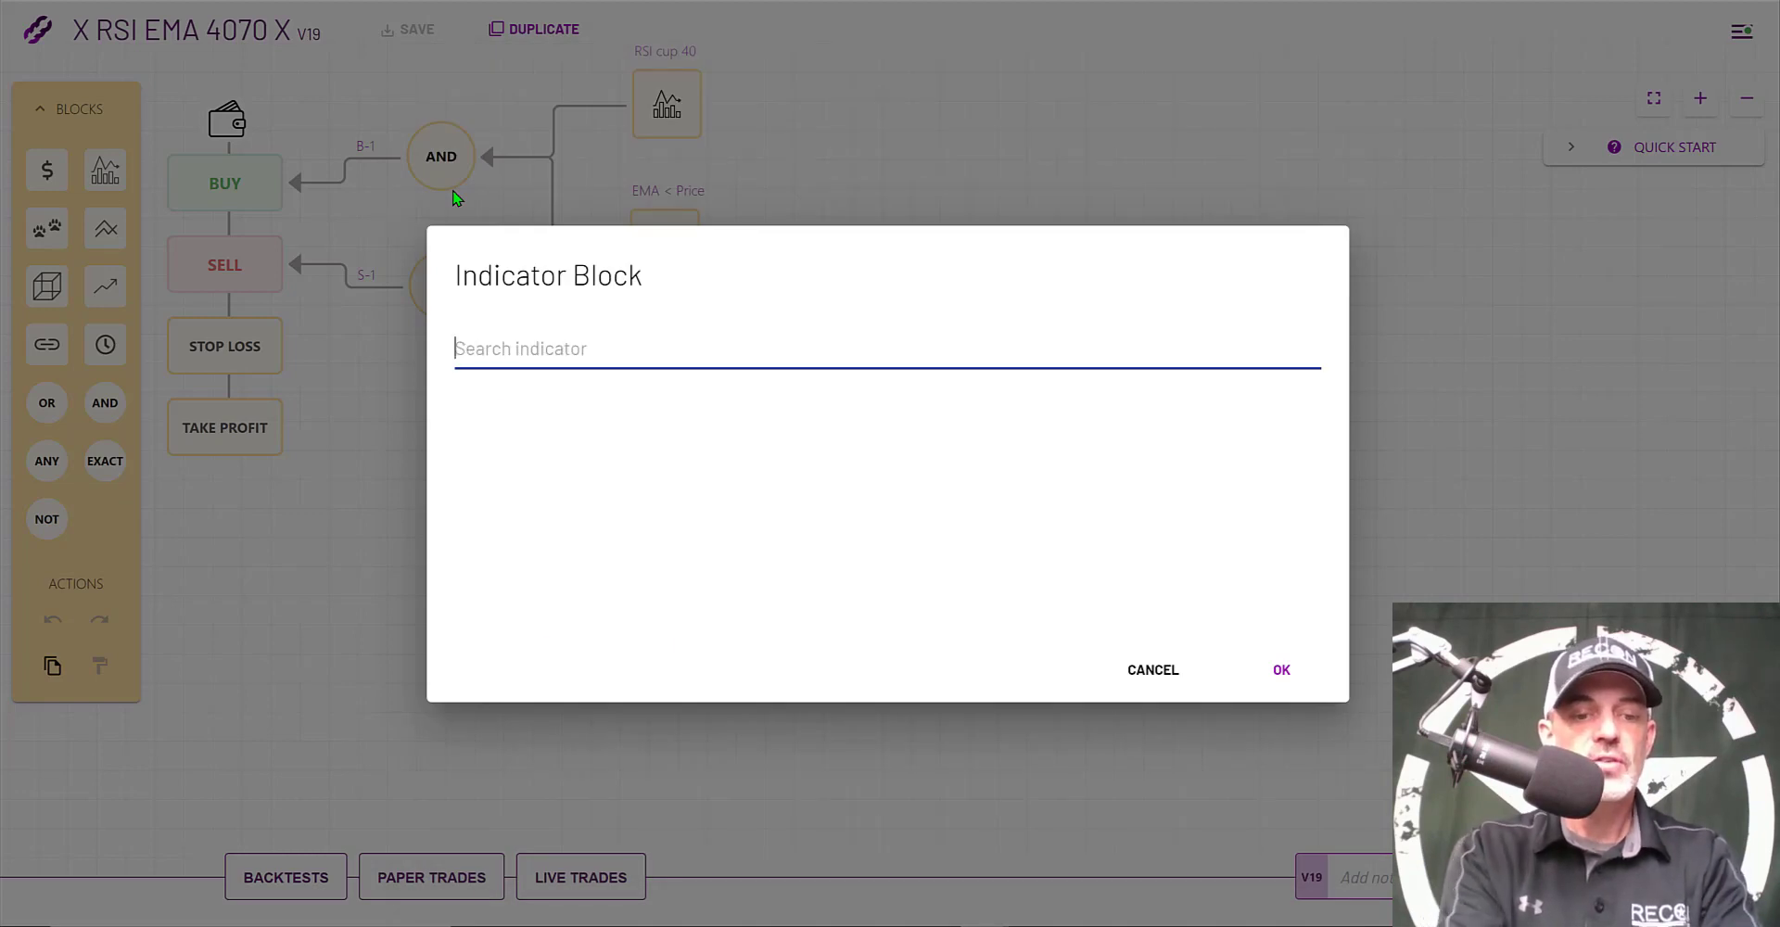
type("RSI")
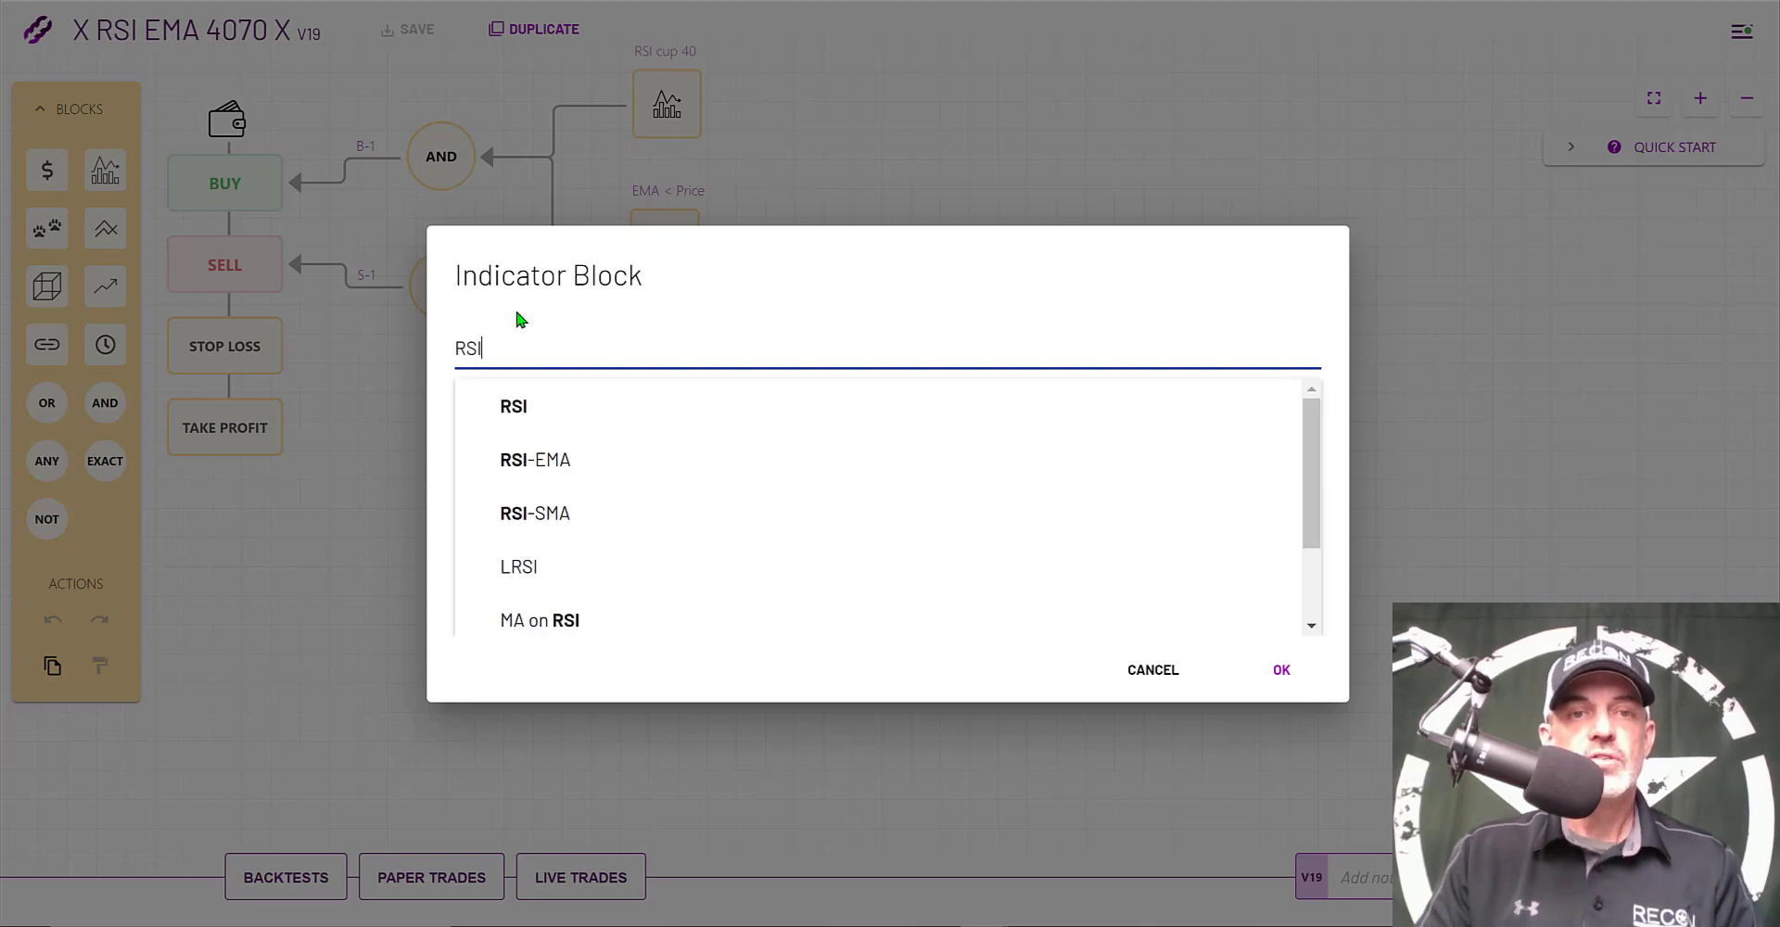
left_click(516, 405)
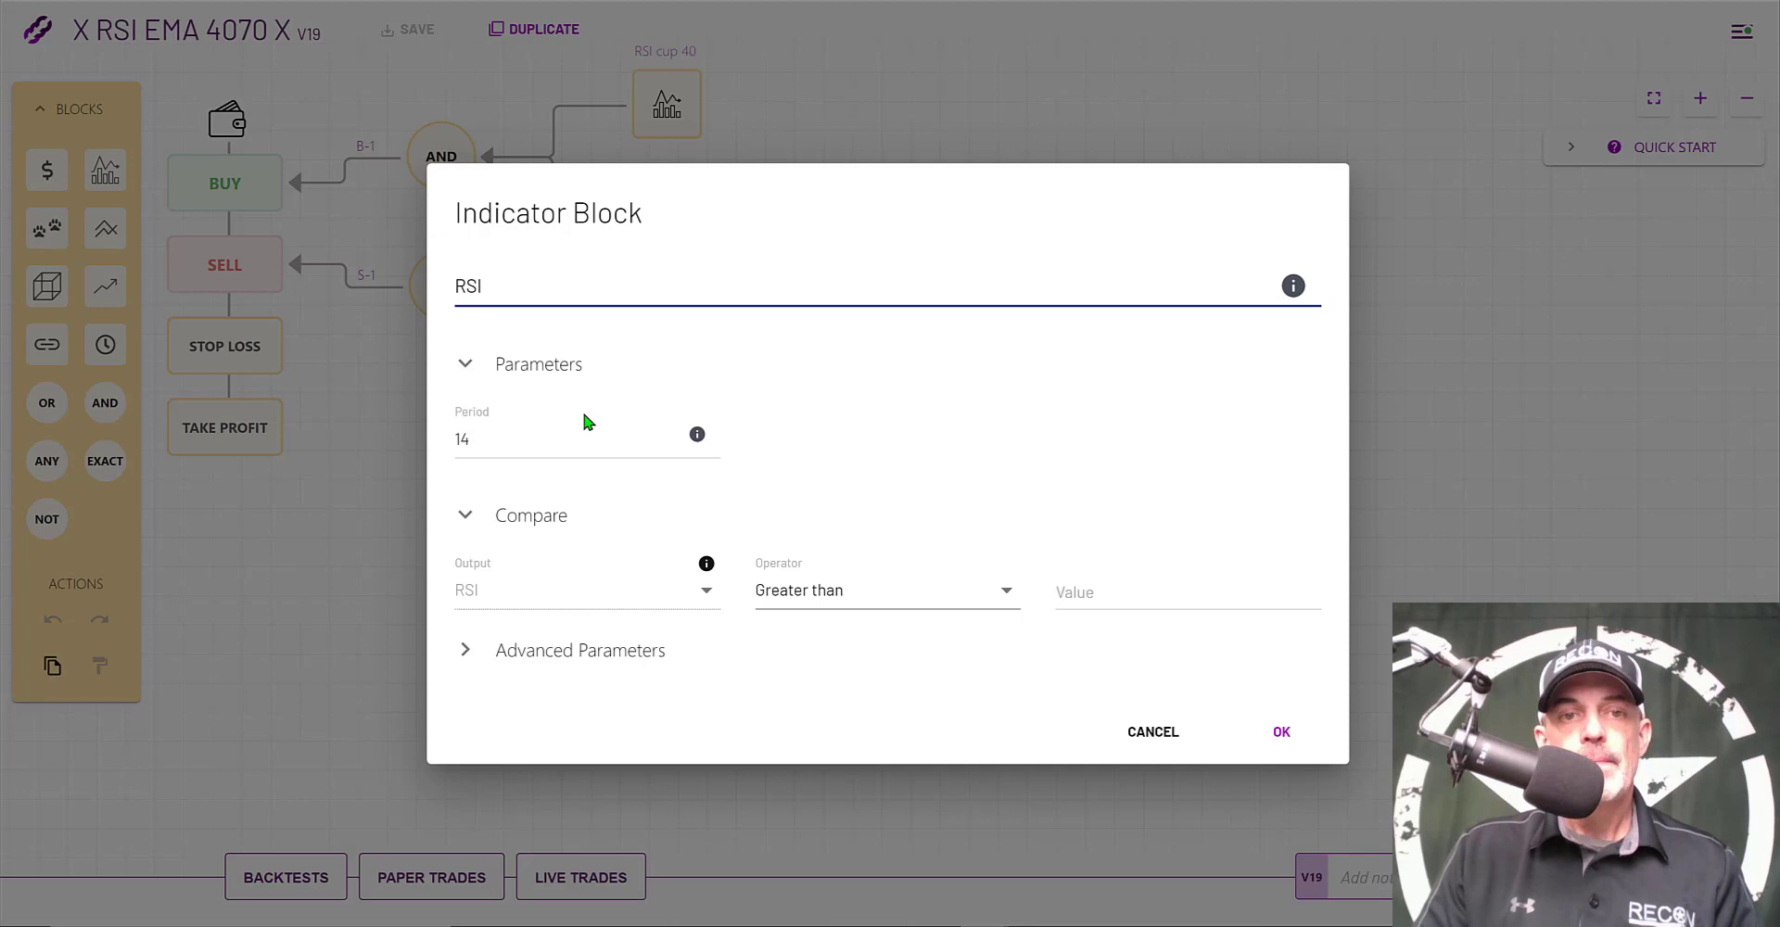
left_click_drag(493, 436, 417, 449)
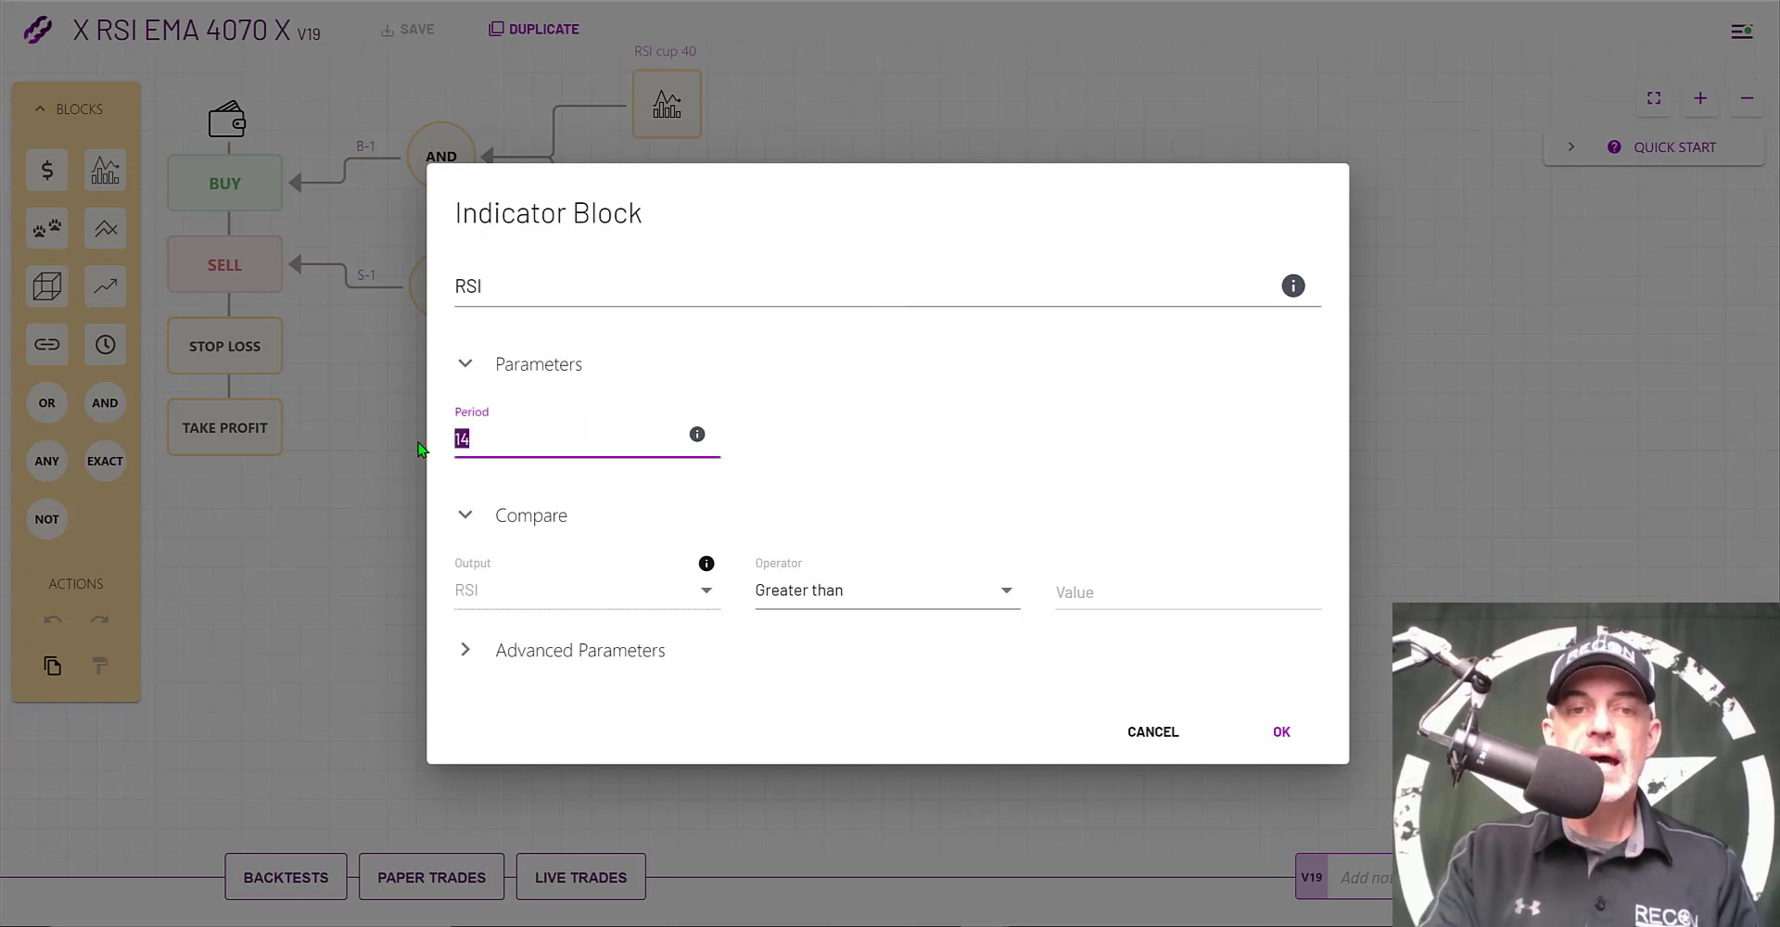
type("9")
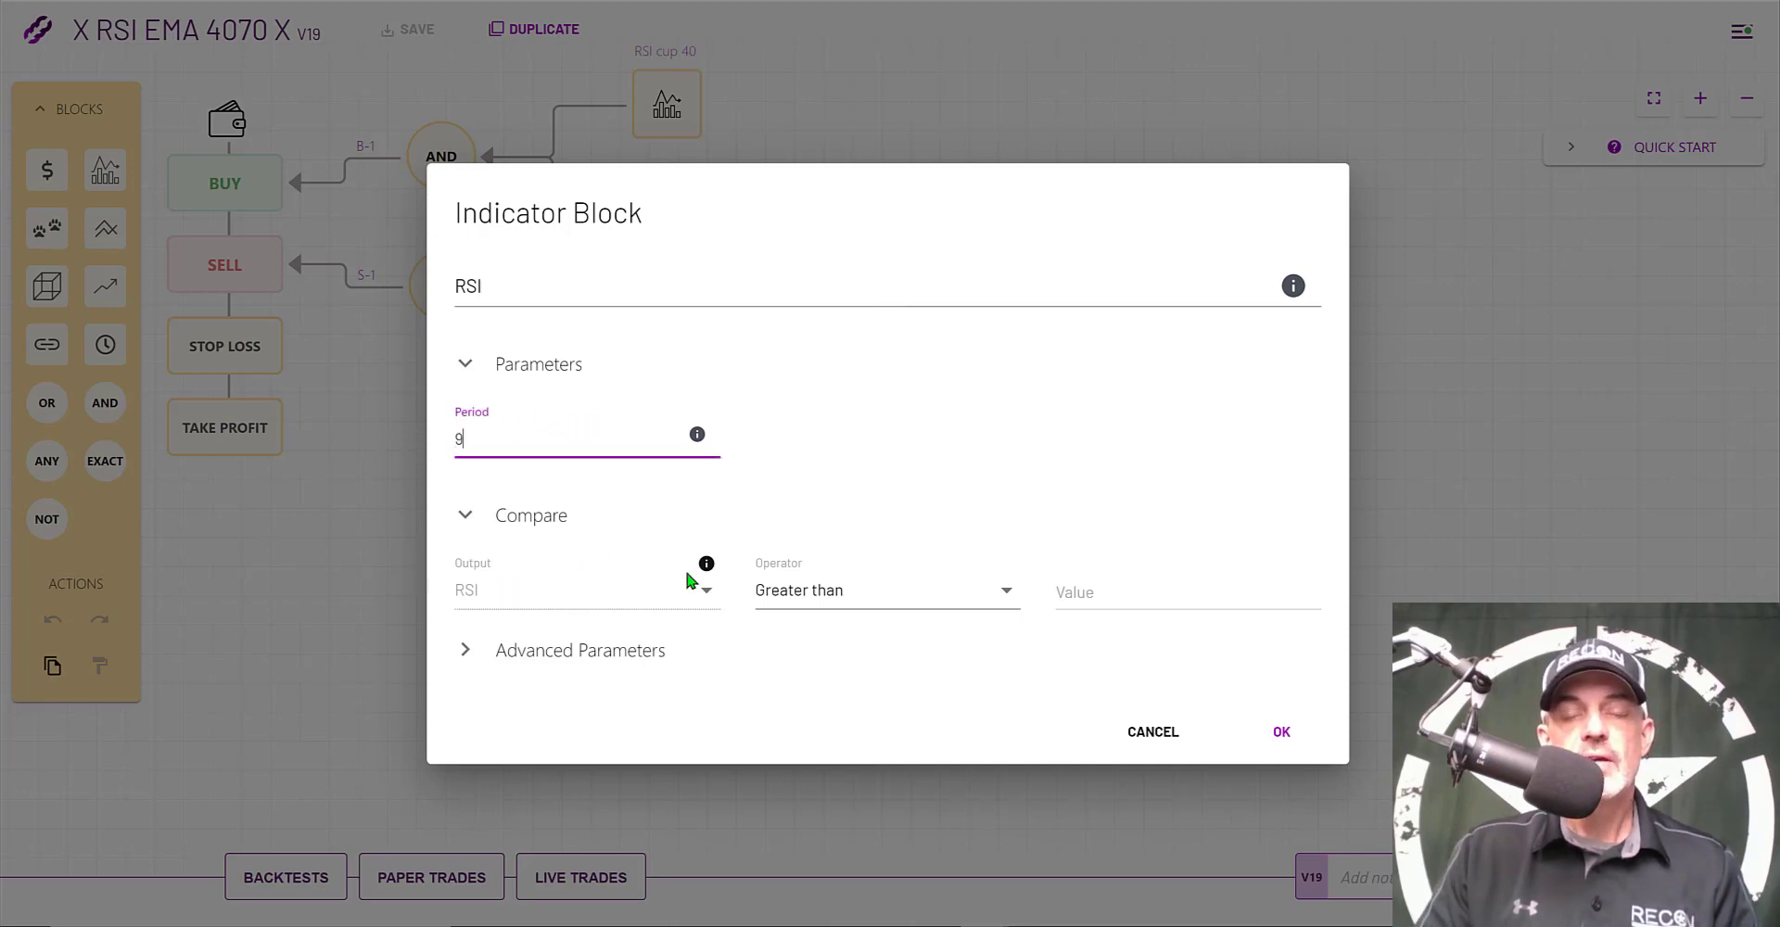
Make the block trigger when RSI crosses up 40, using EMA averaging, and confirm
left_click(822, 589)
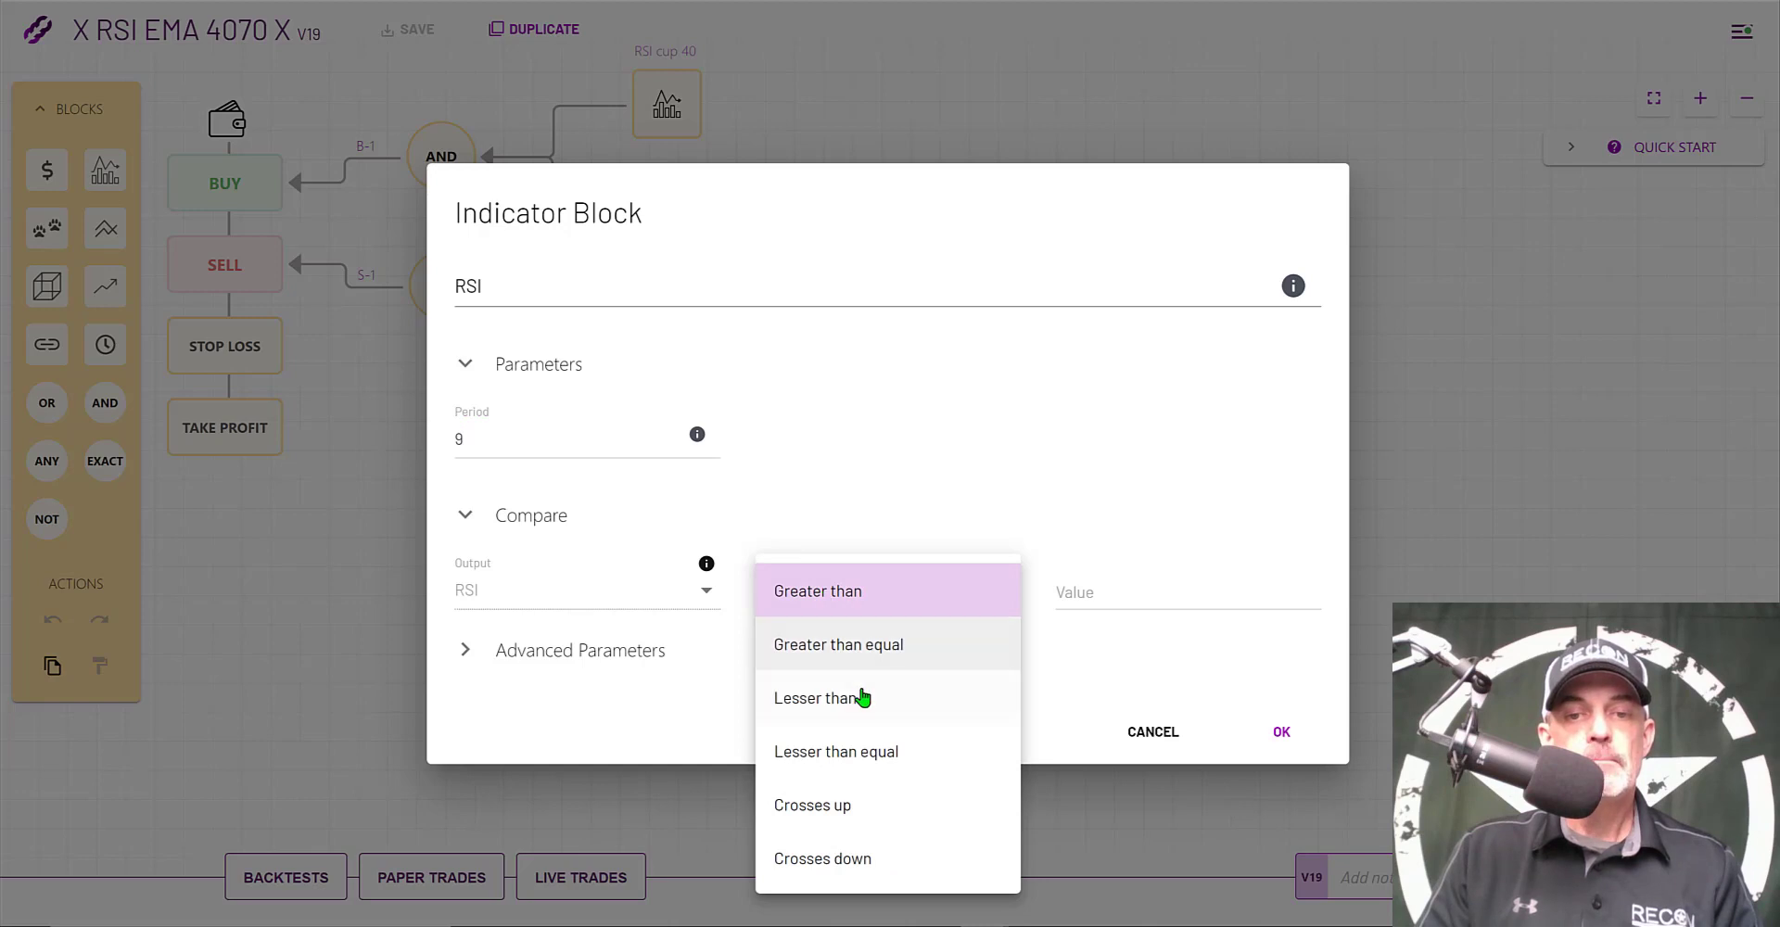
left_click(843, 804)
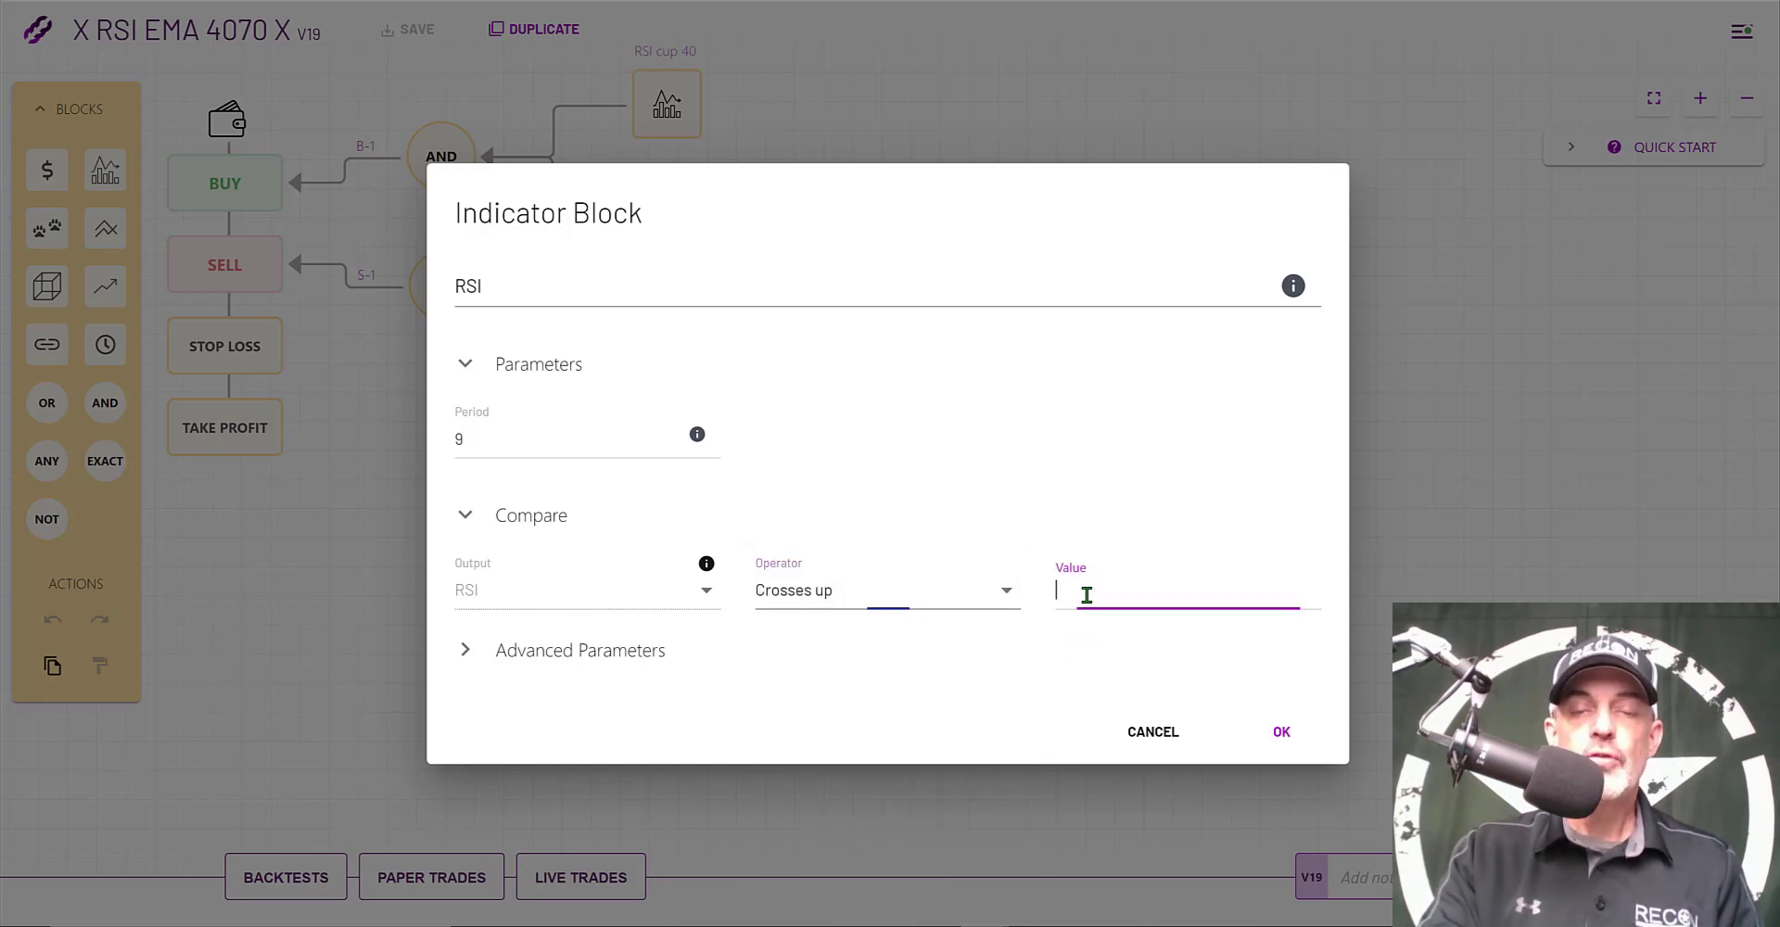
type("40")
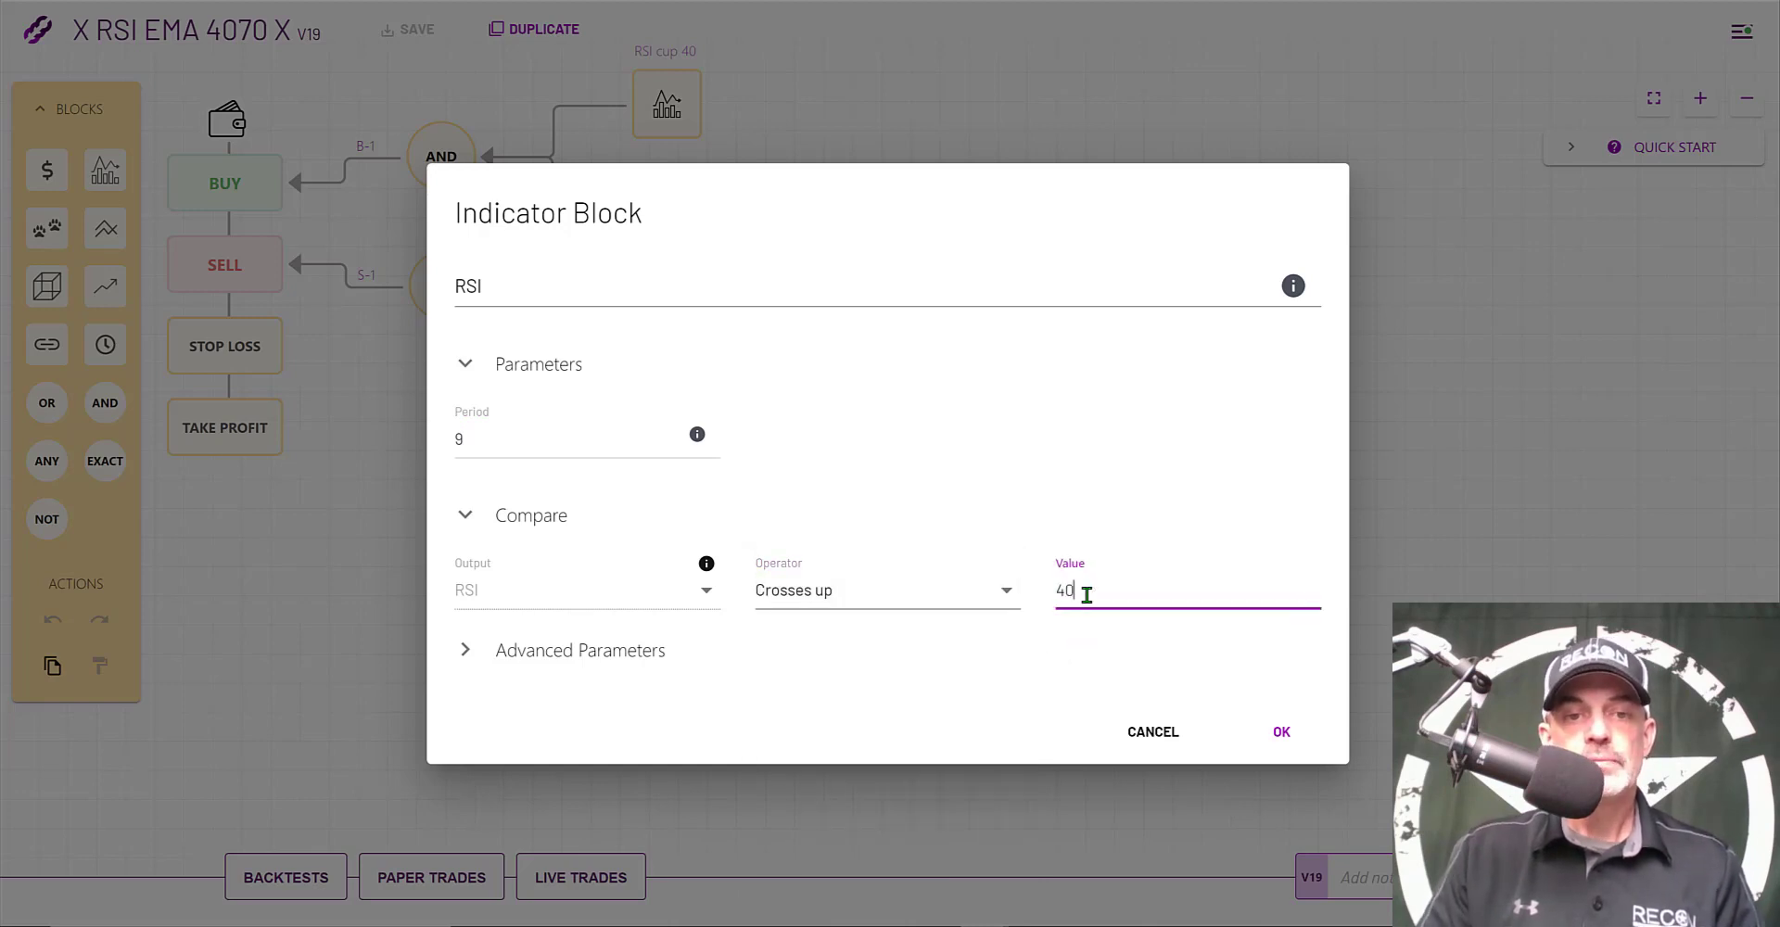
left_click(628, 654)
left_click(560, 660)
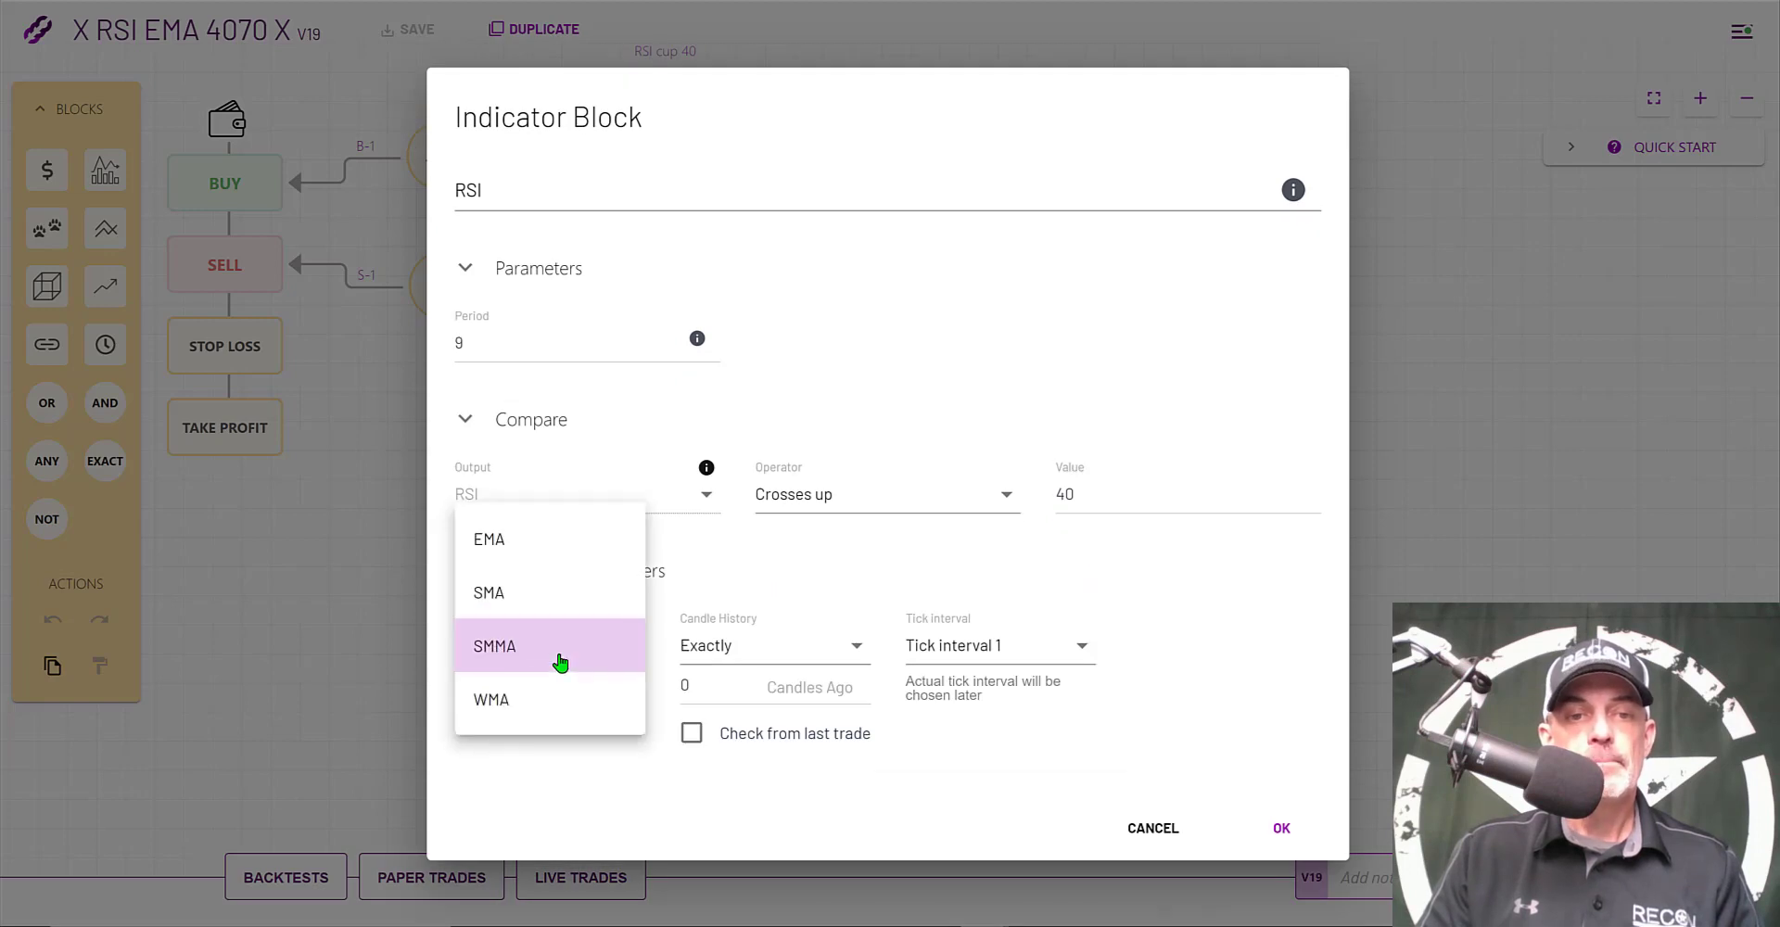
left_click(503, 550)
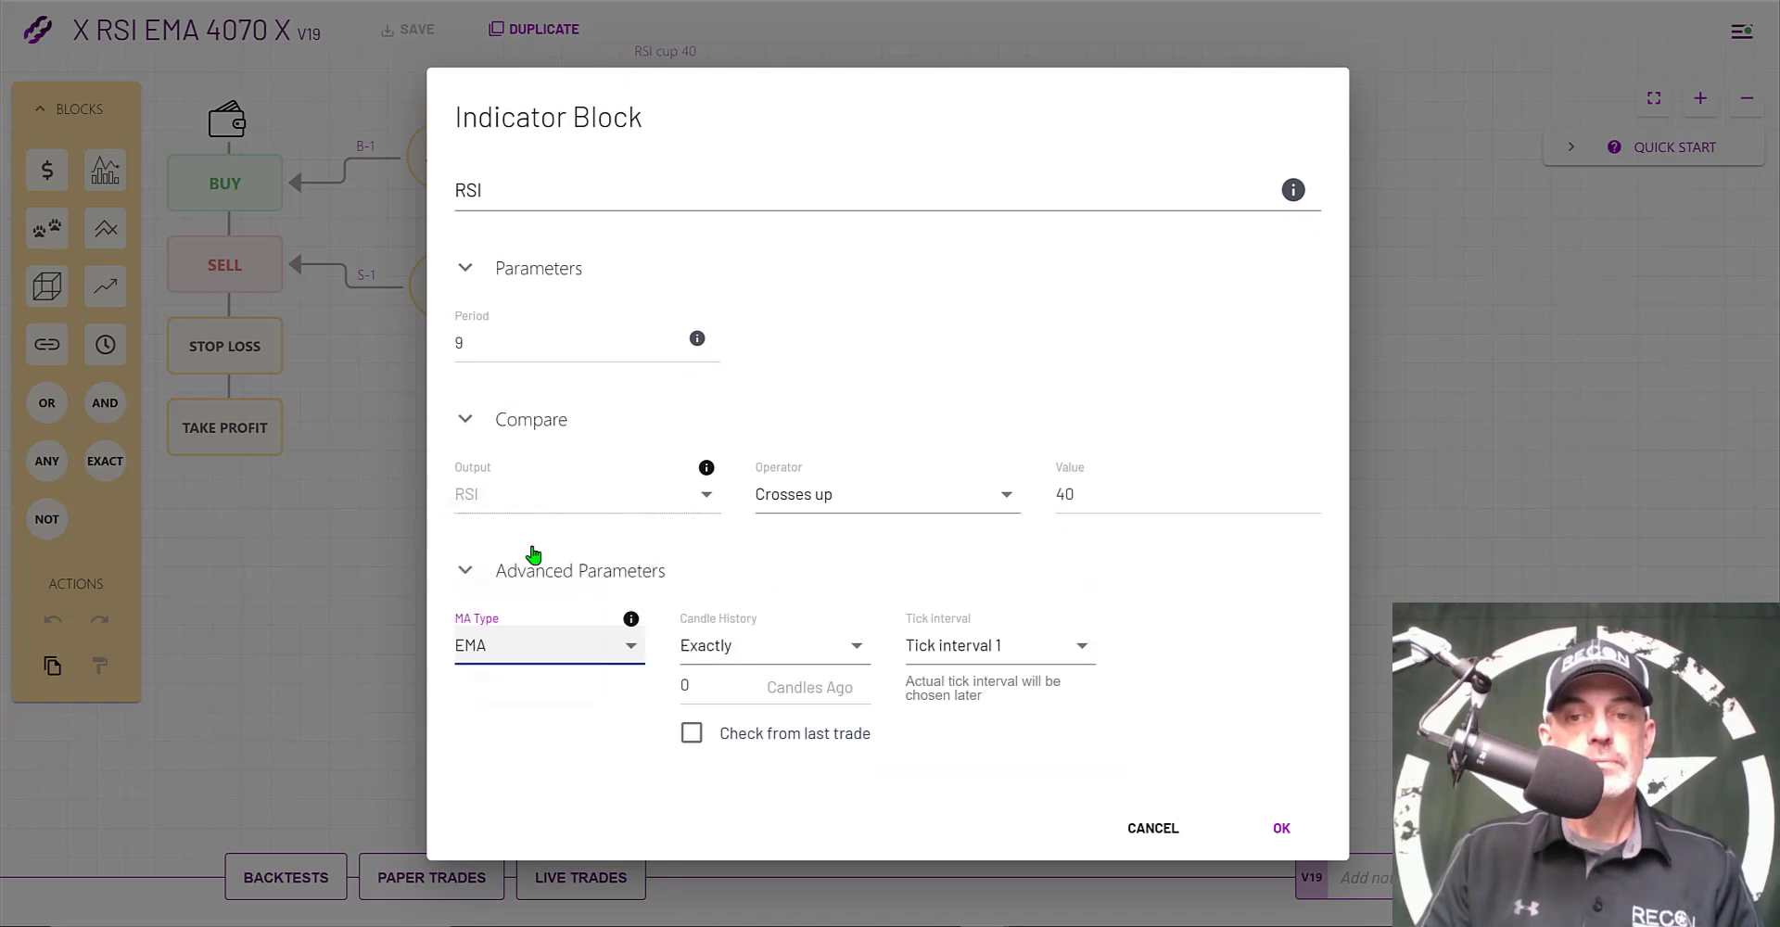
left_click(1279, 830)
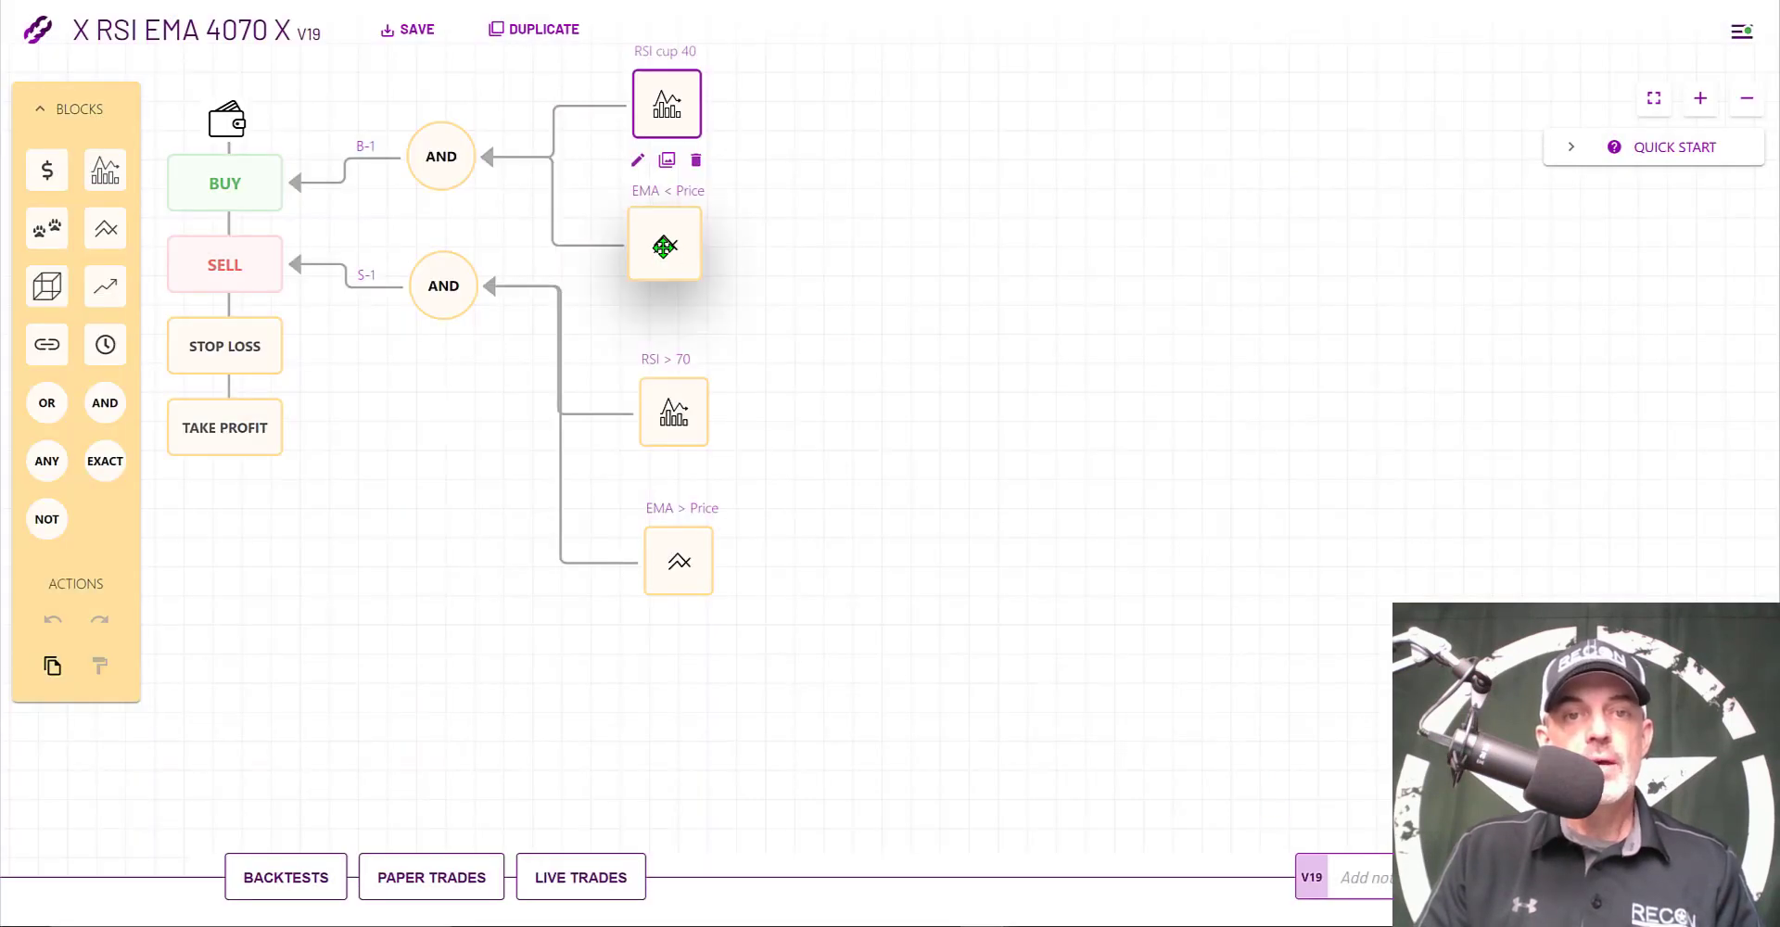
Set the EMA < Price block to compare the 70-period EMA lesser than Close Price
left_click(664, 246)
left_click(634, 300)
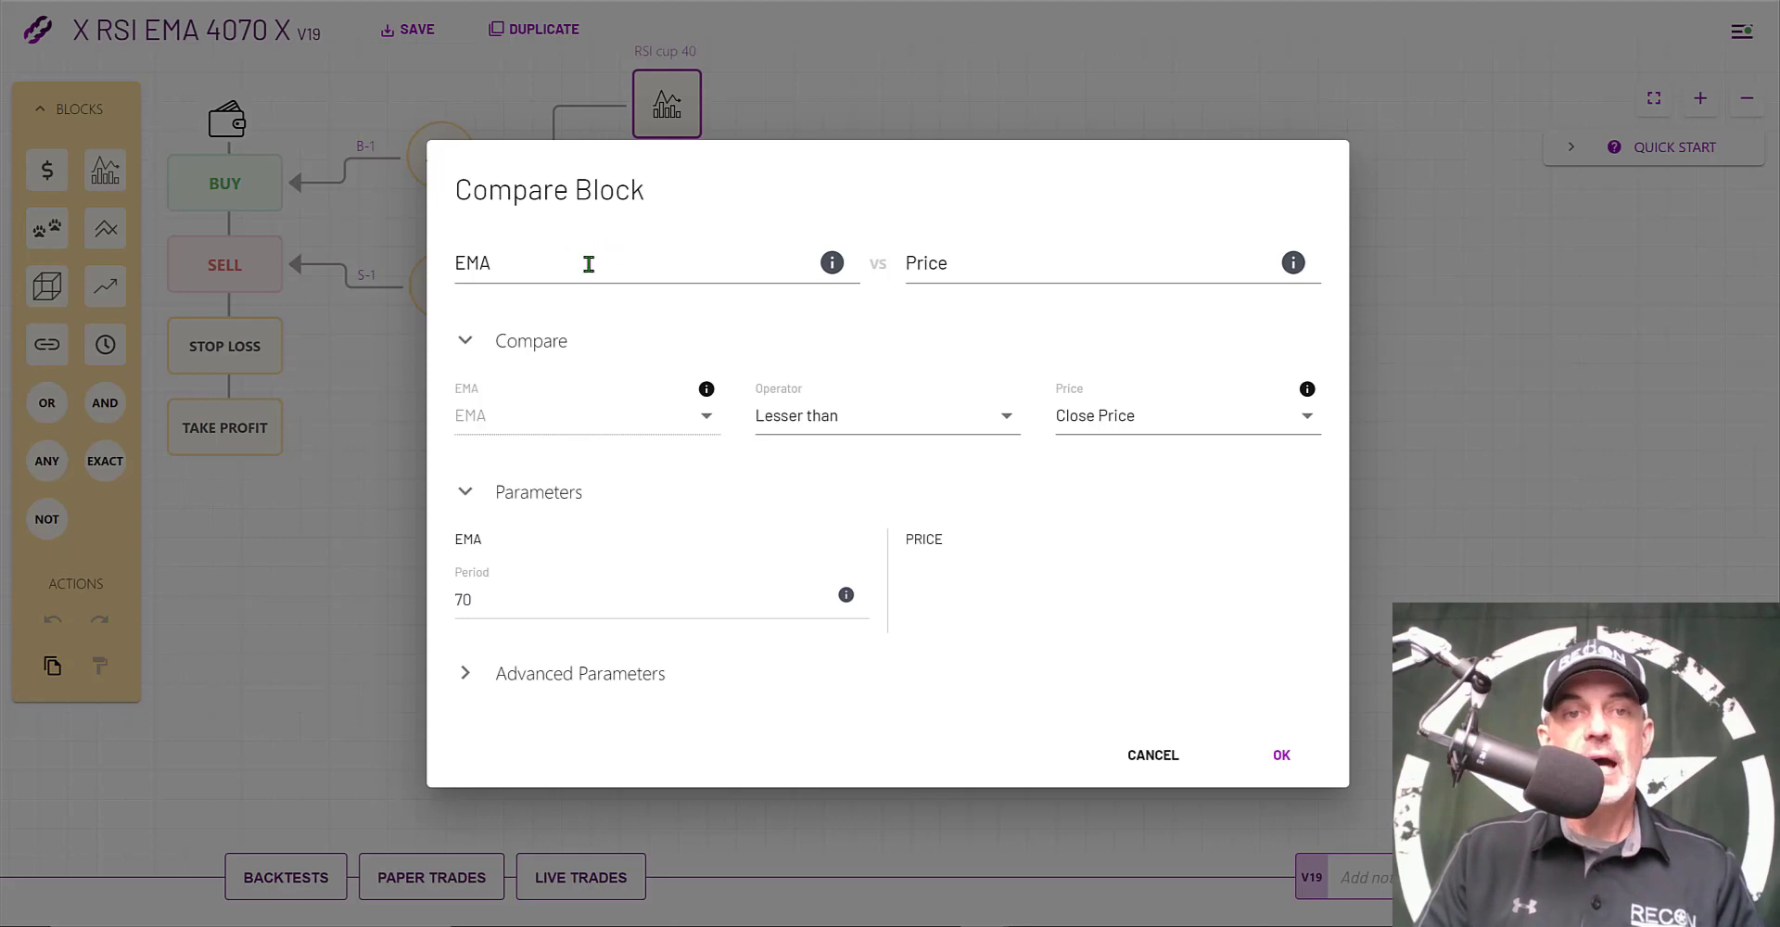
left_click(579, 263)
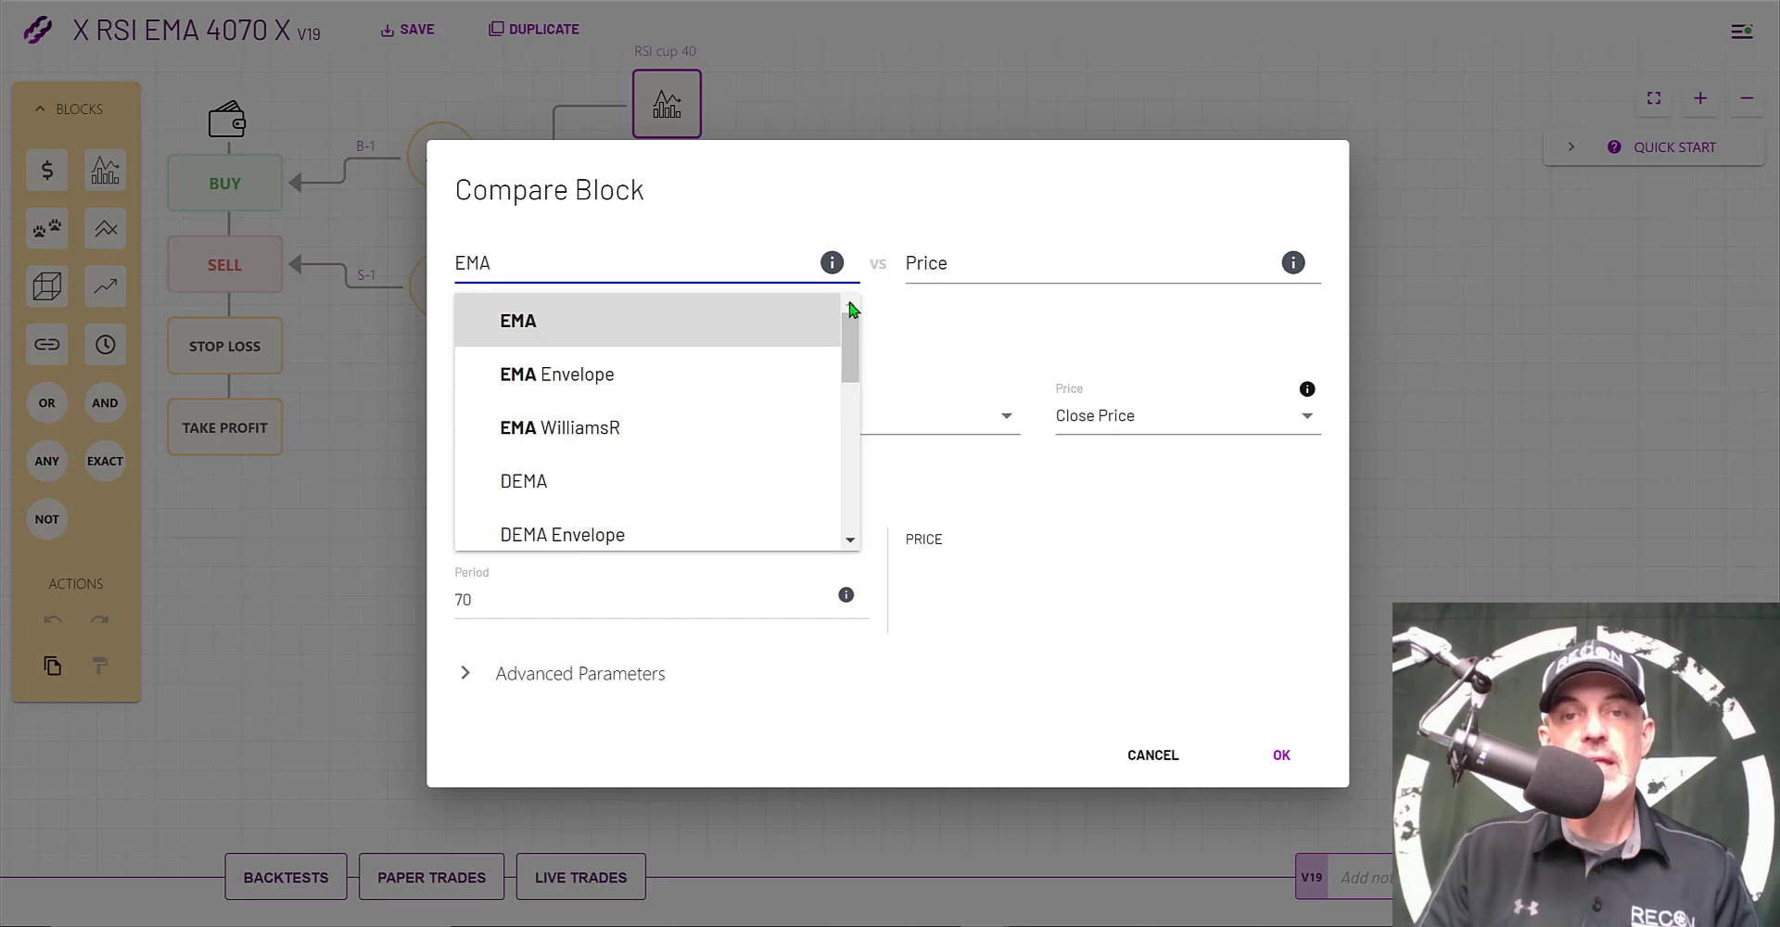
left_click(981, 266)
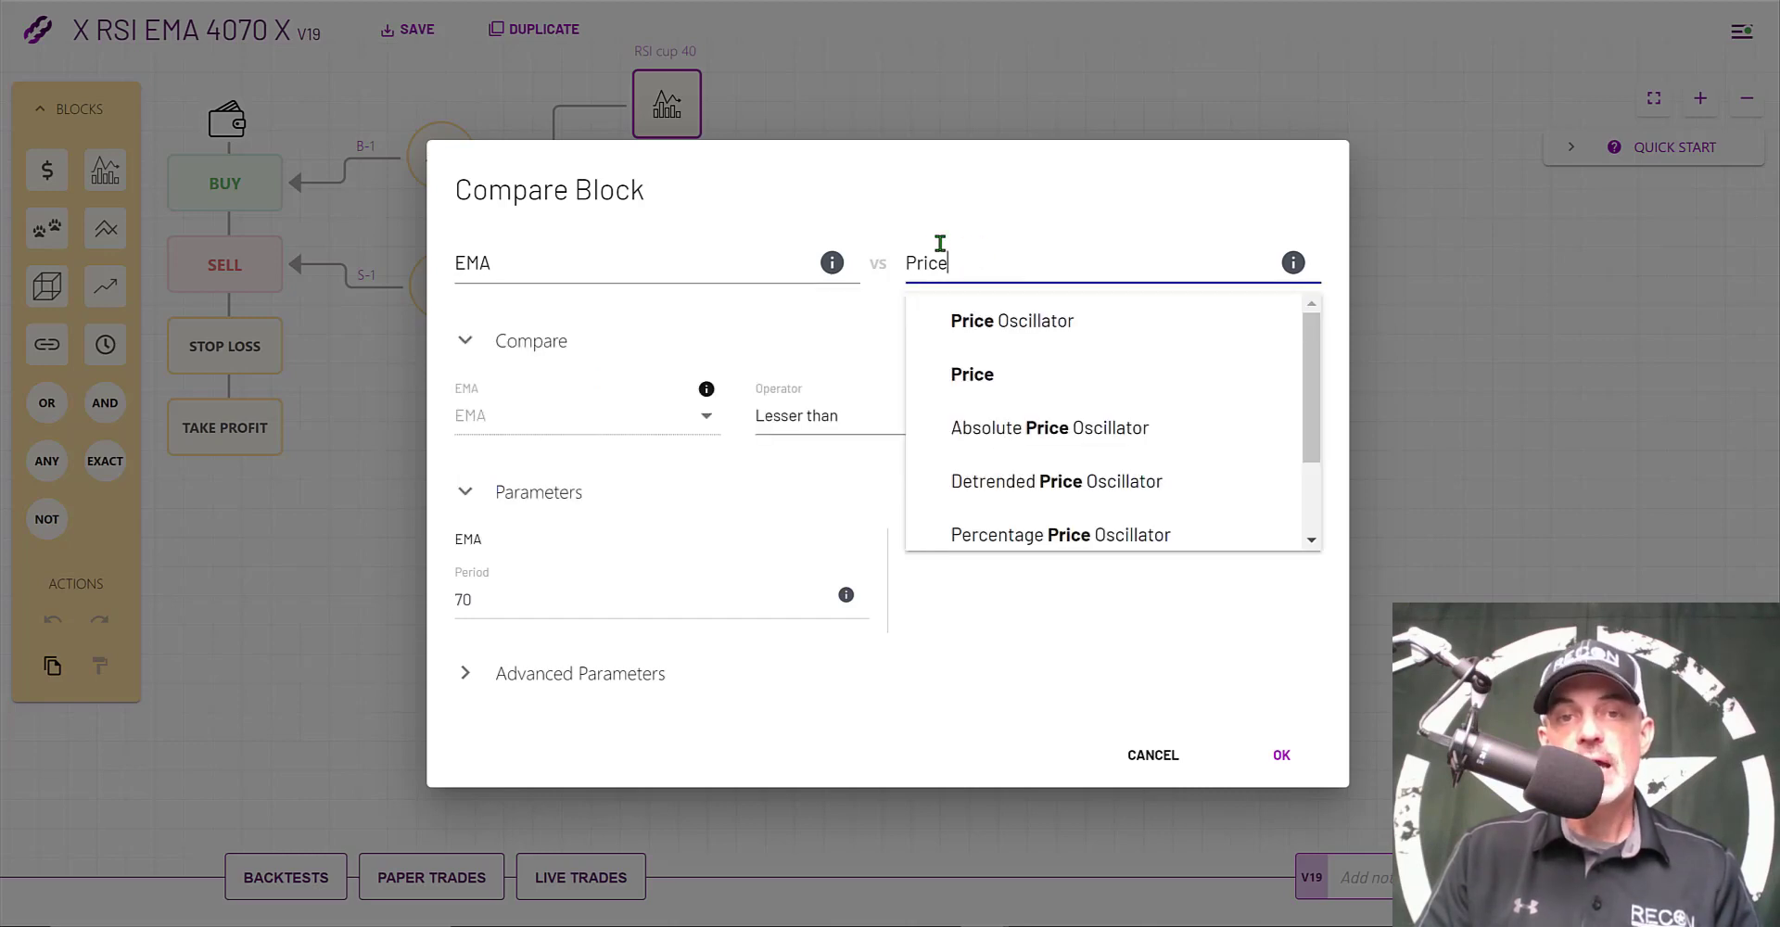
left_click(729, 332)
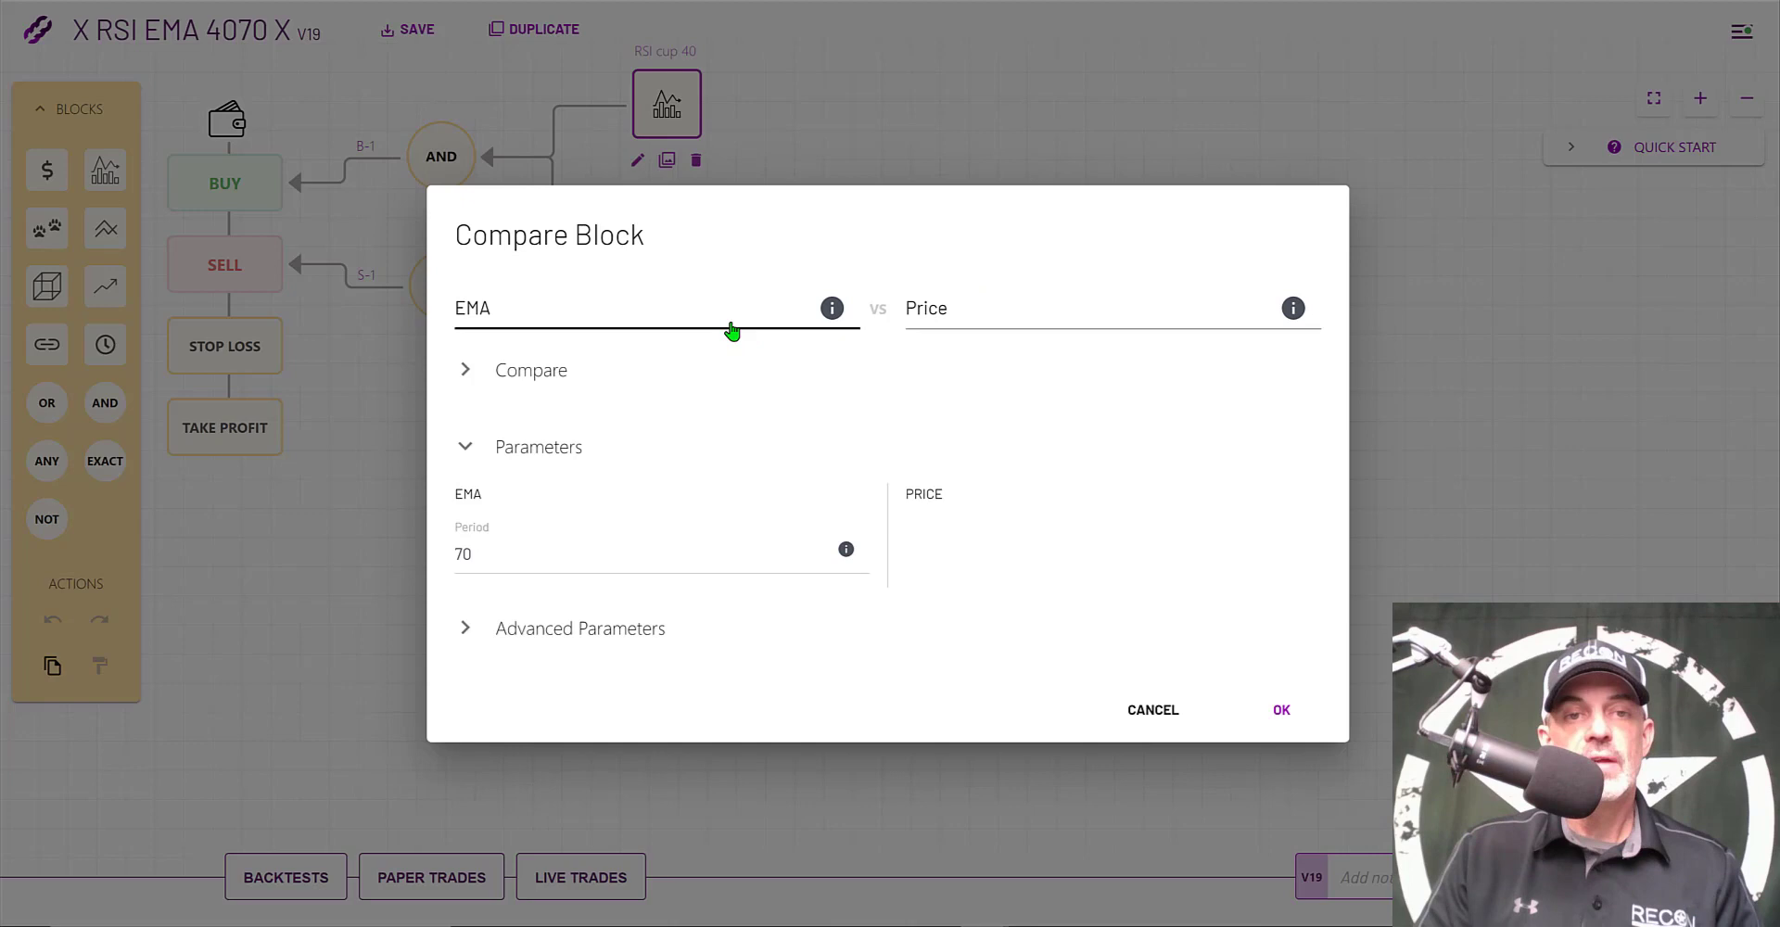
left_click(543, 369)
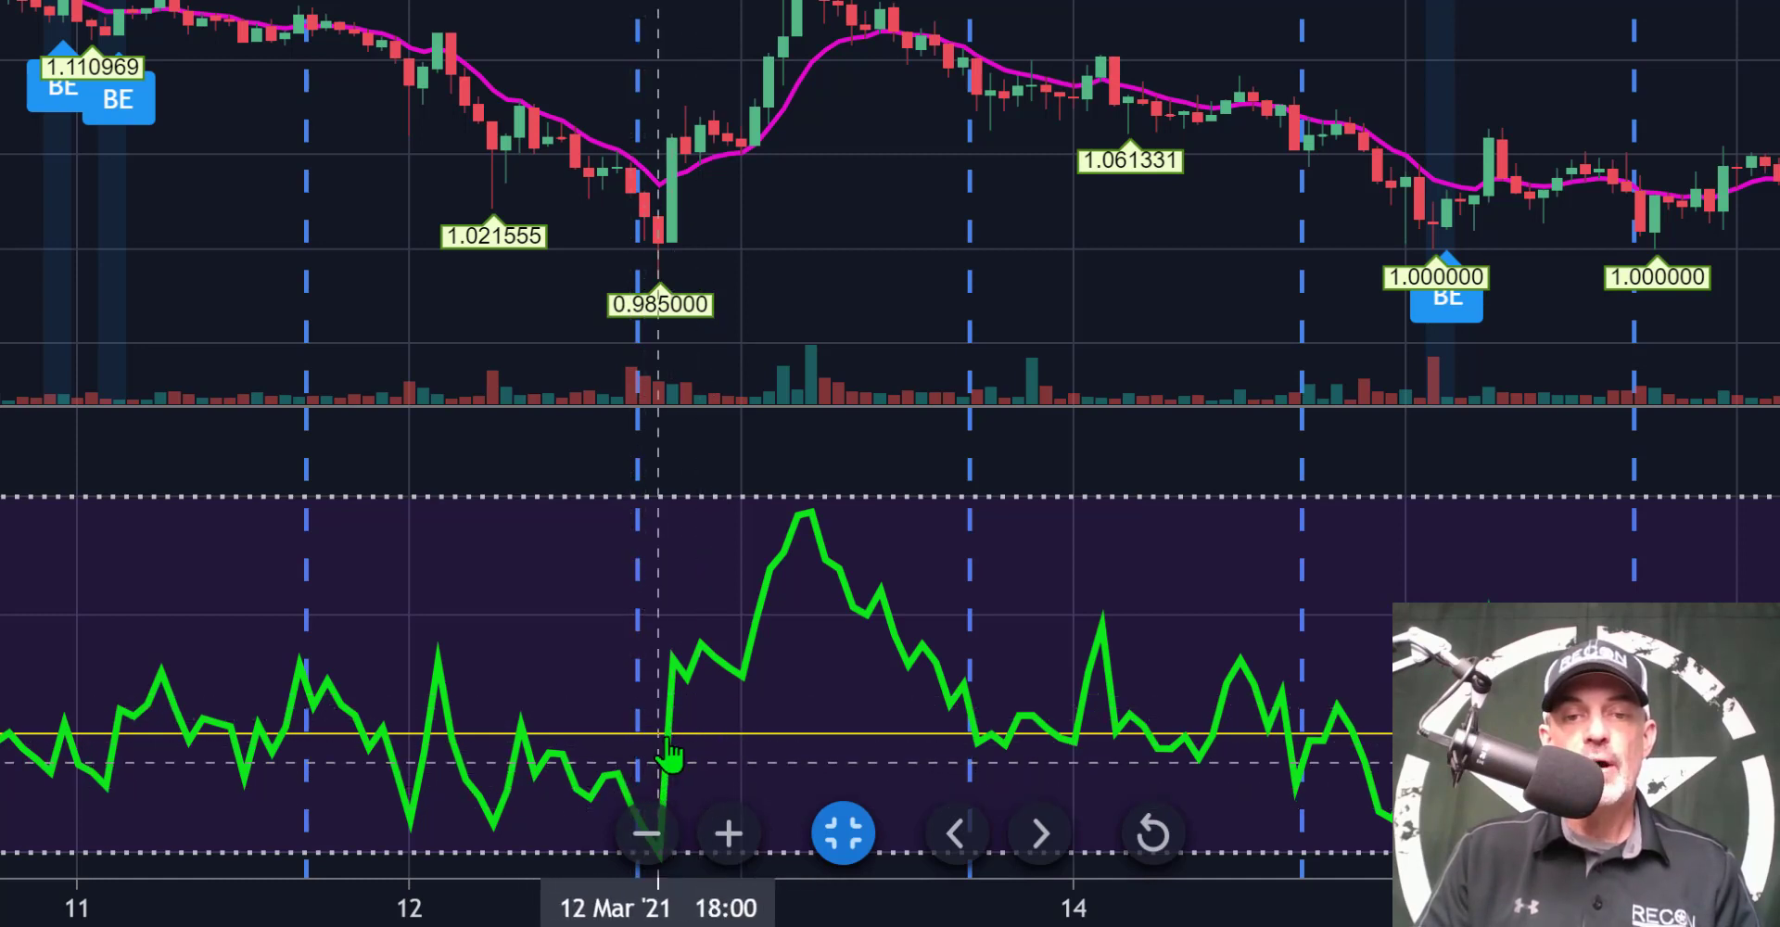
left_click(820, 733)
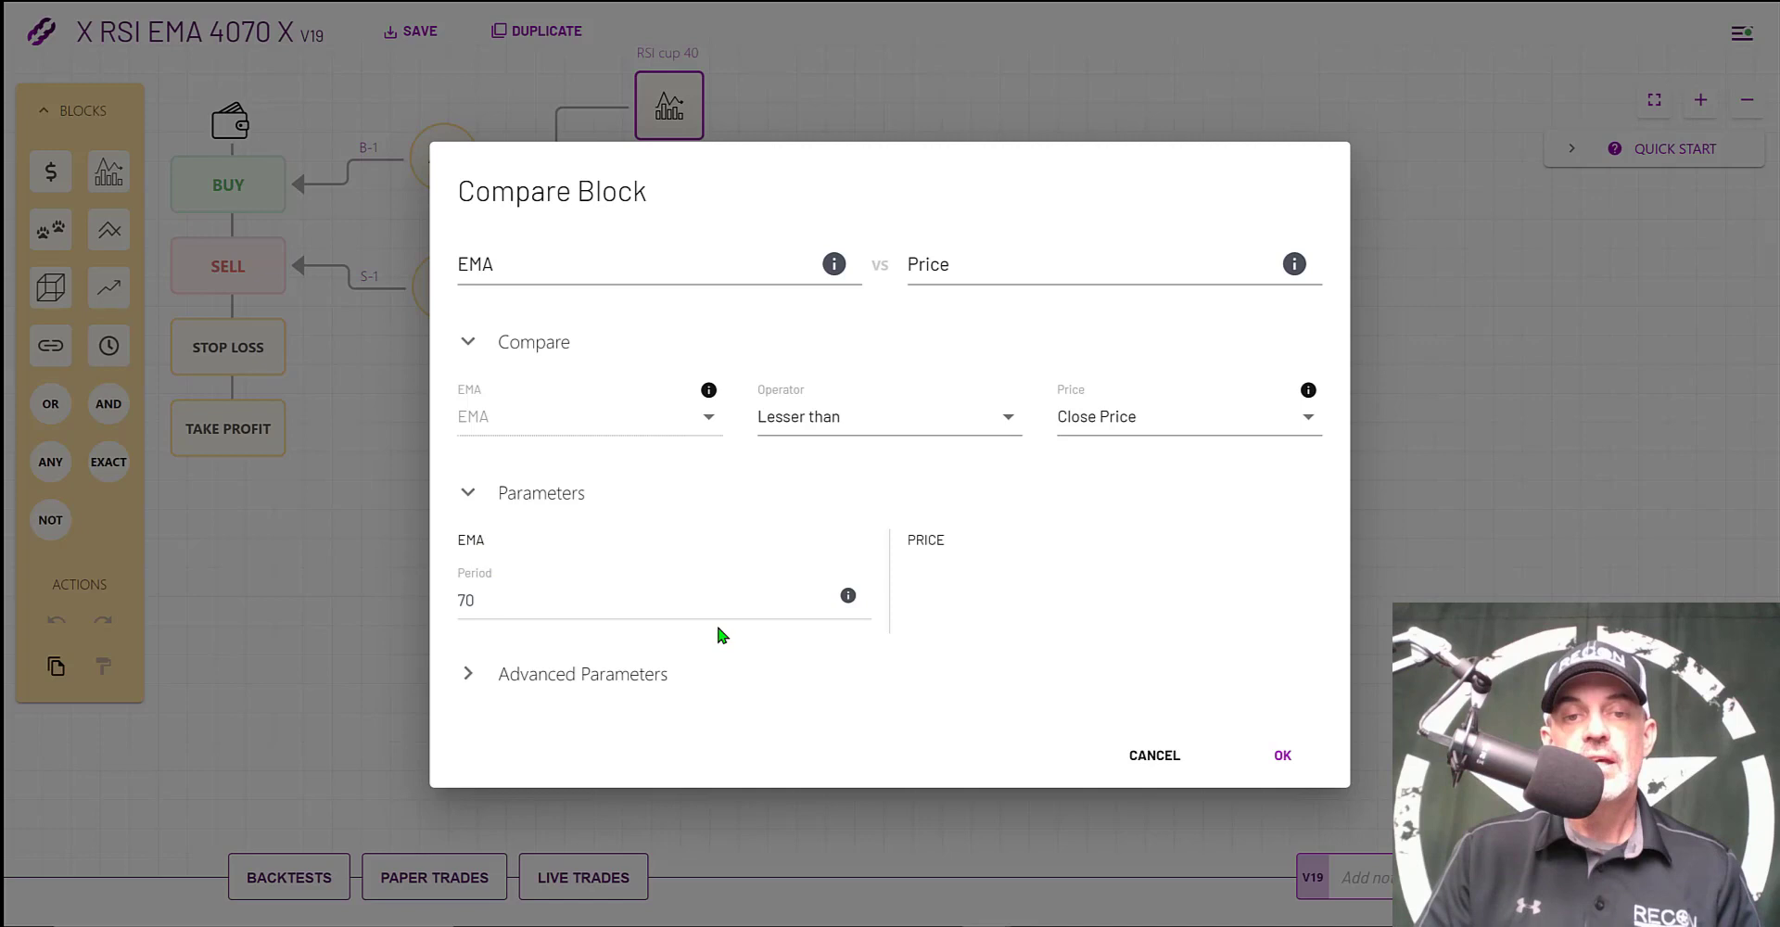
Confirm the EMA < Price buy condition and open the RSI > 70 block settings
left_click(640, 684)
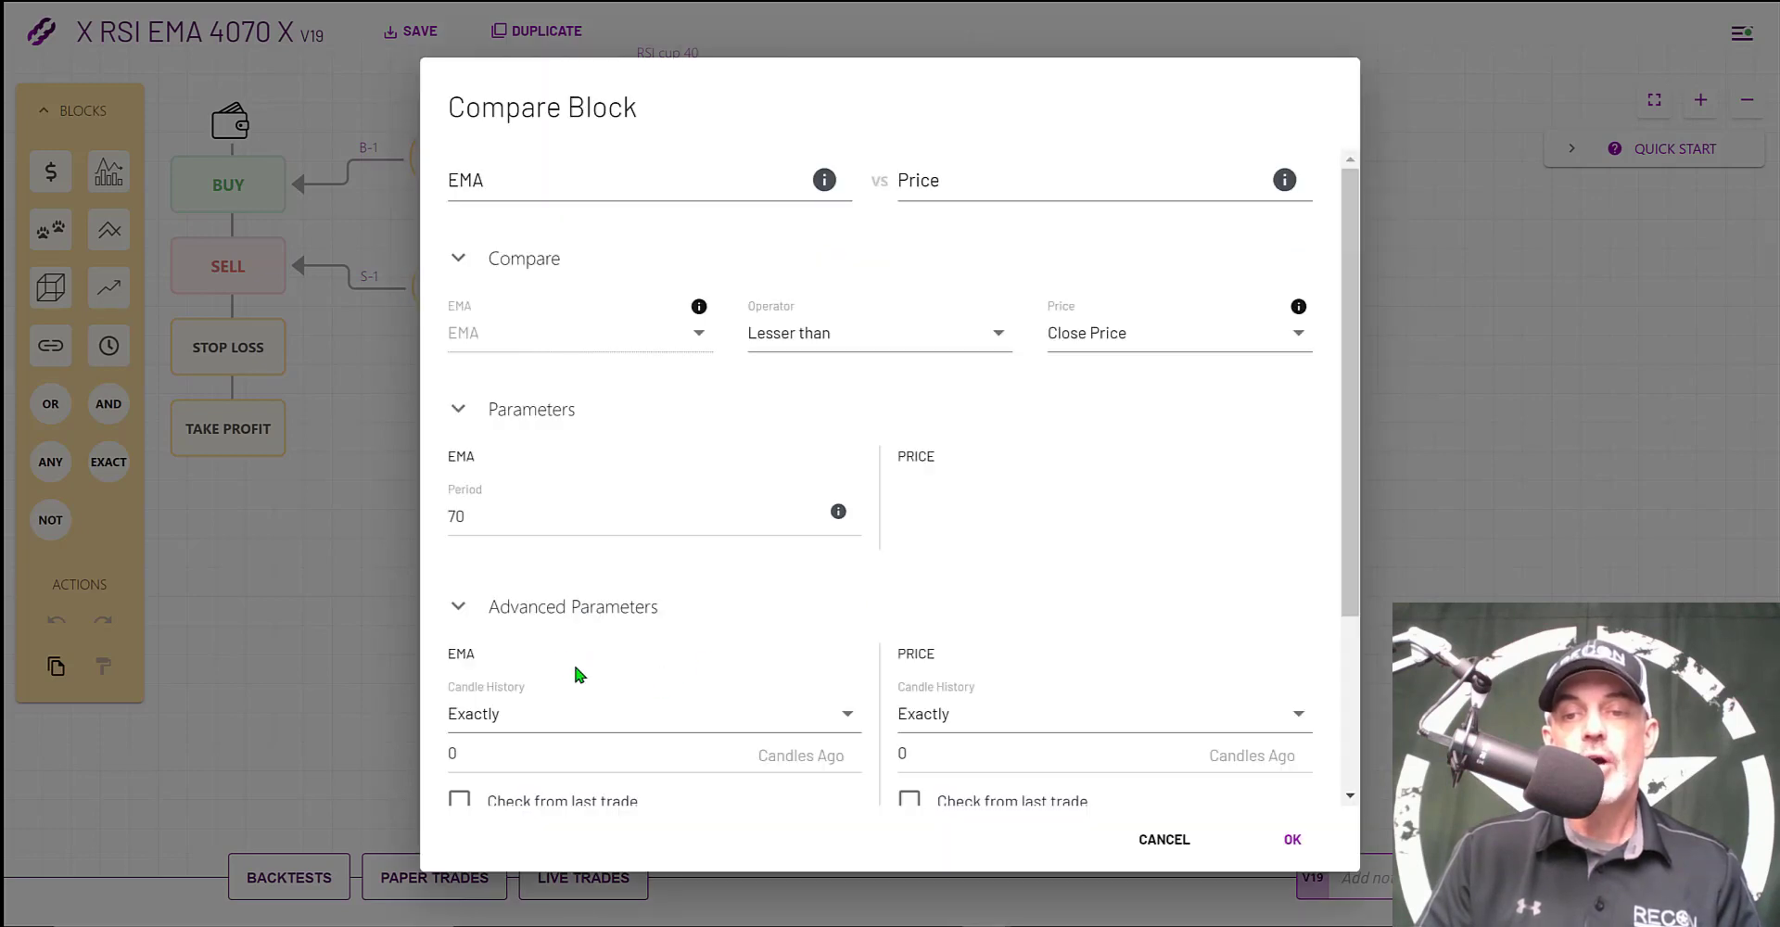
left_click(1291, 841)
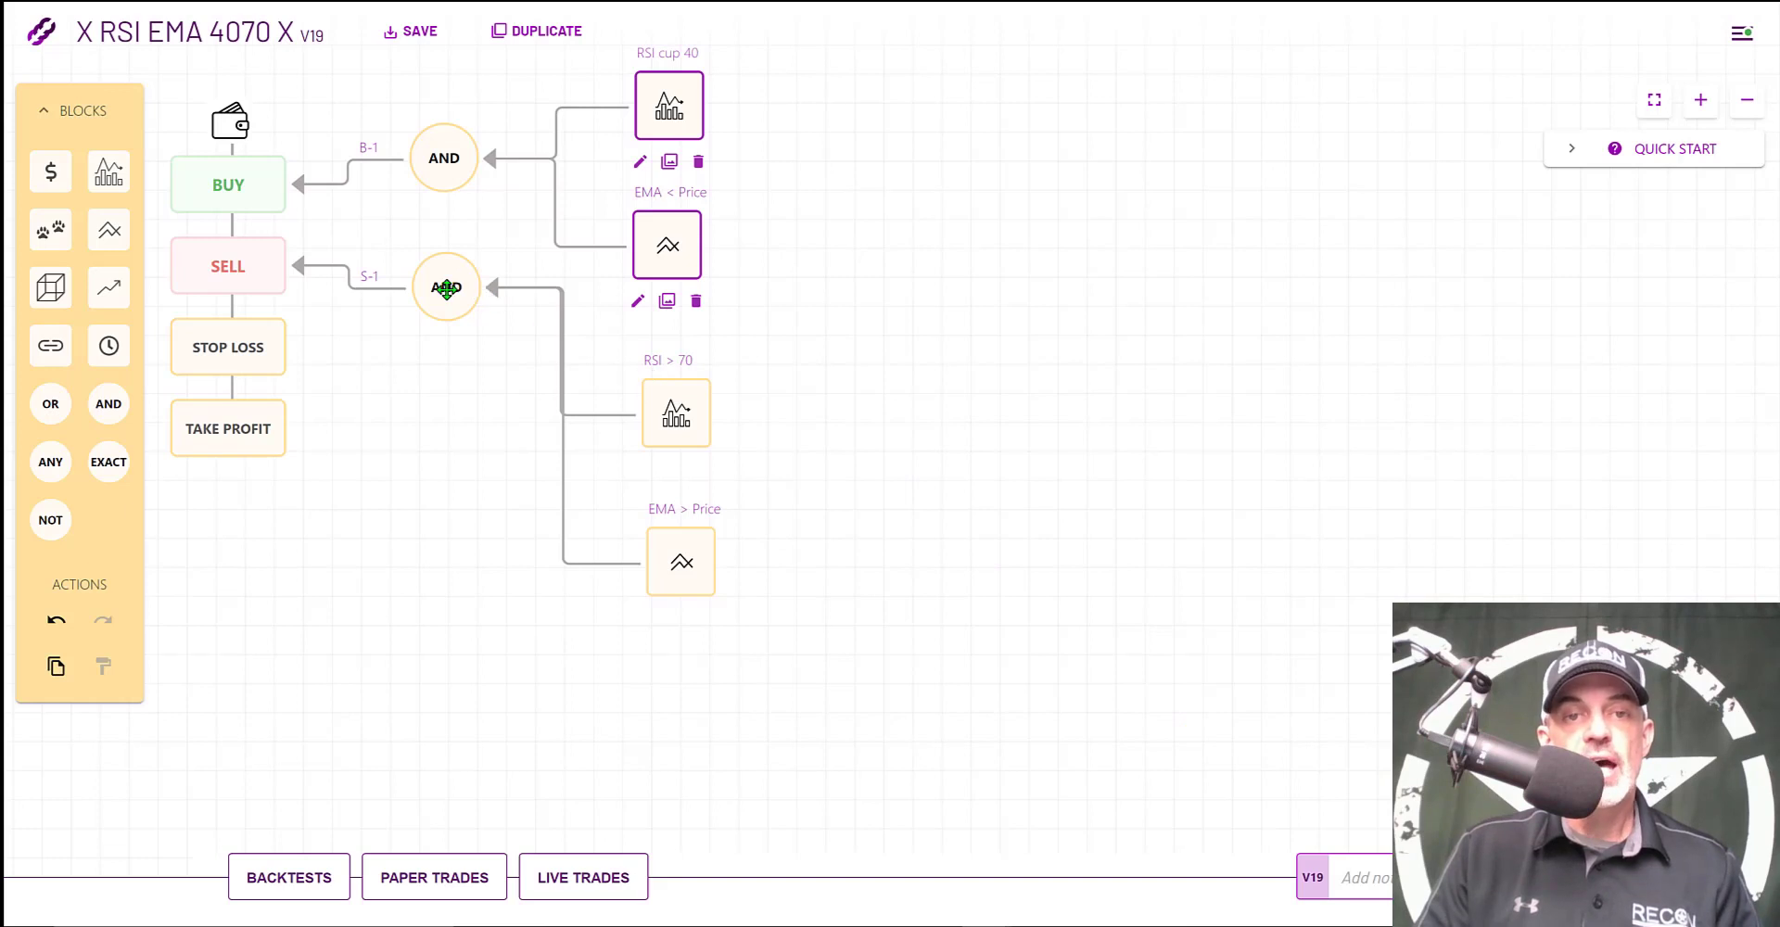
double_click(676, 413)
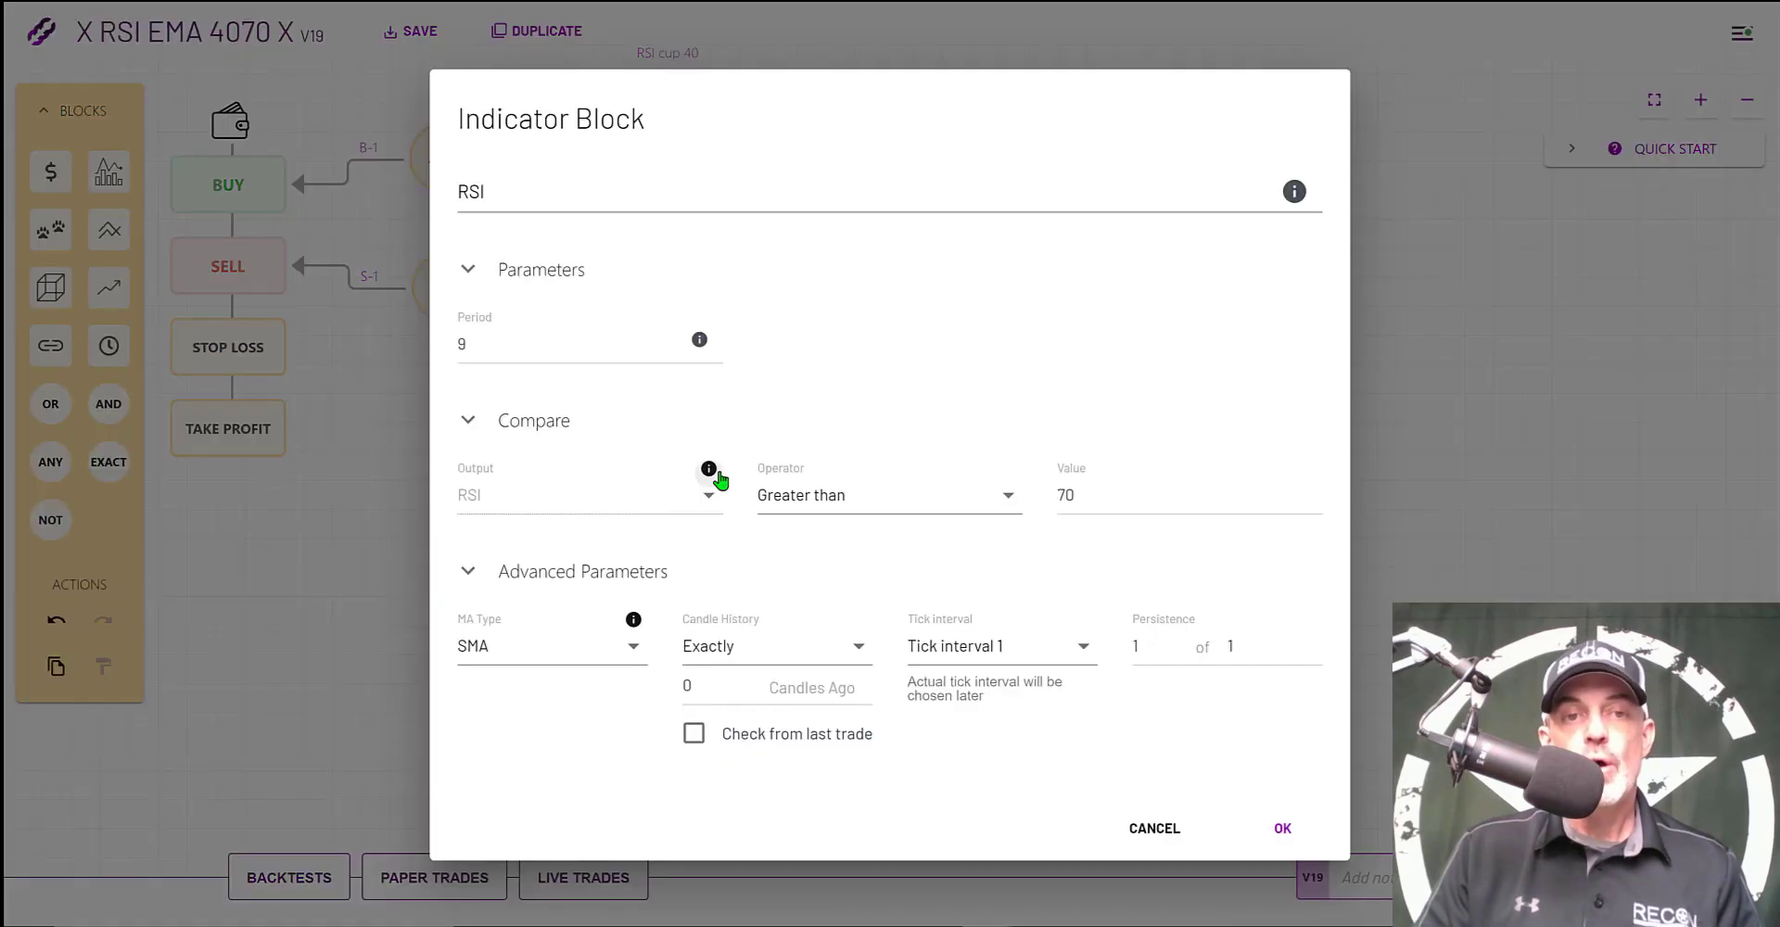
mouse_move(721, 479)
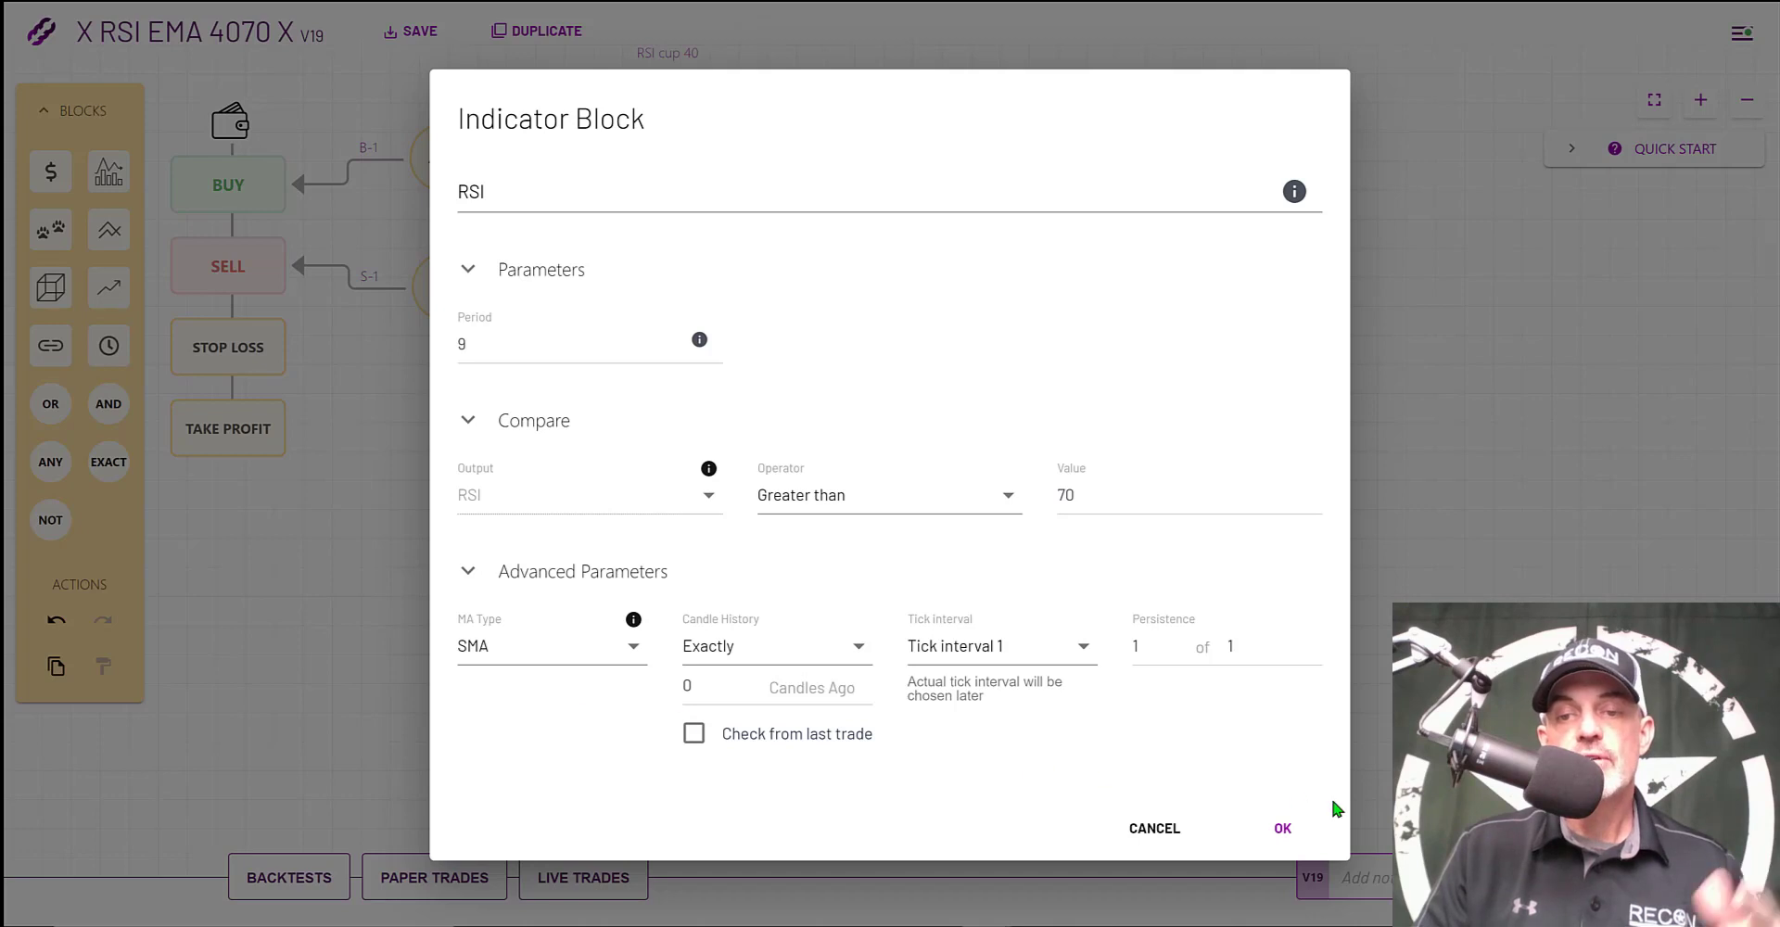
Accept the RSI > 70 block settings (period 9, greater than 70)
left_click(1286, 831)
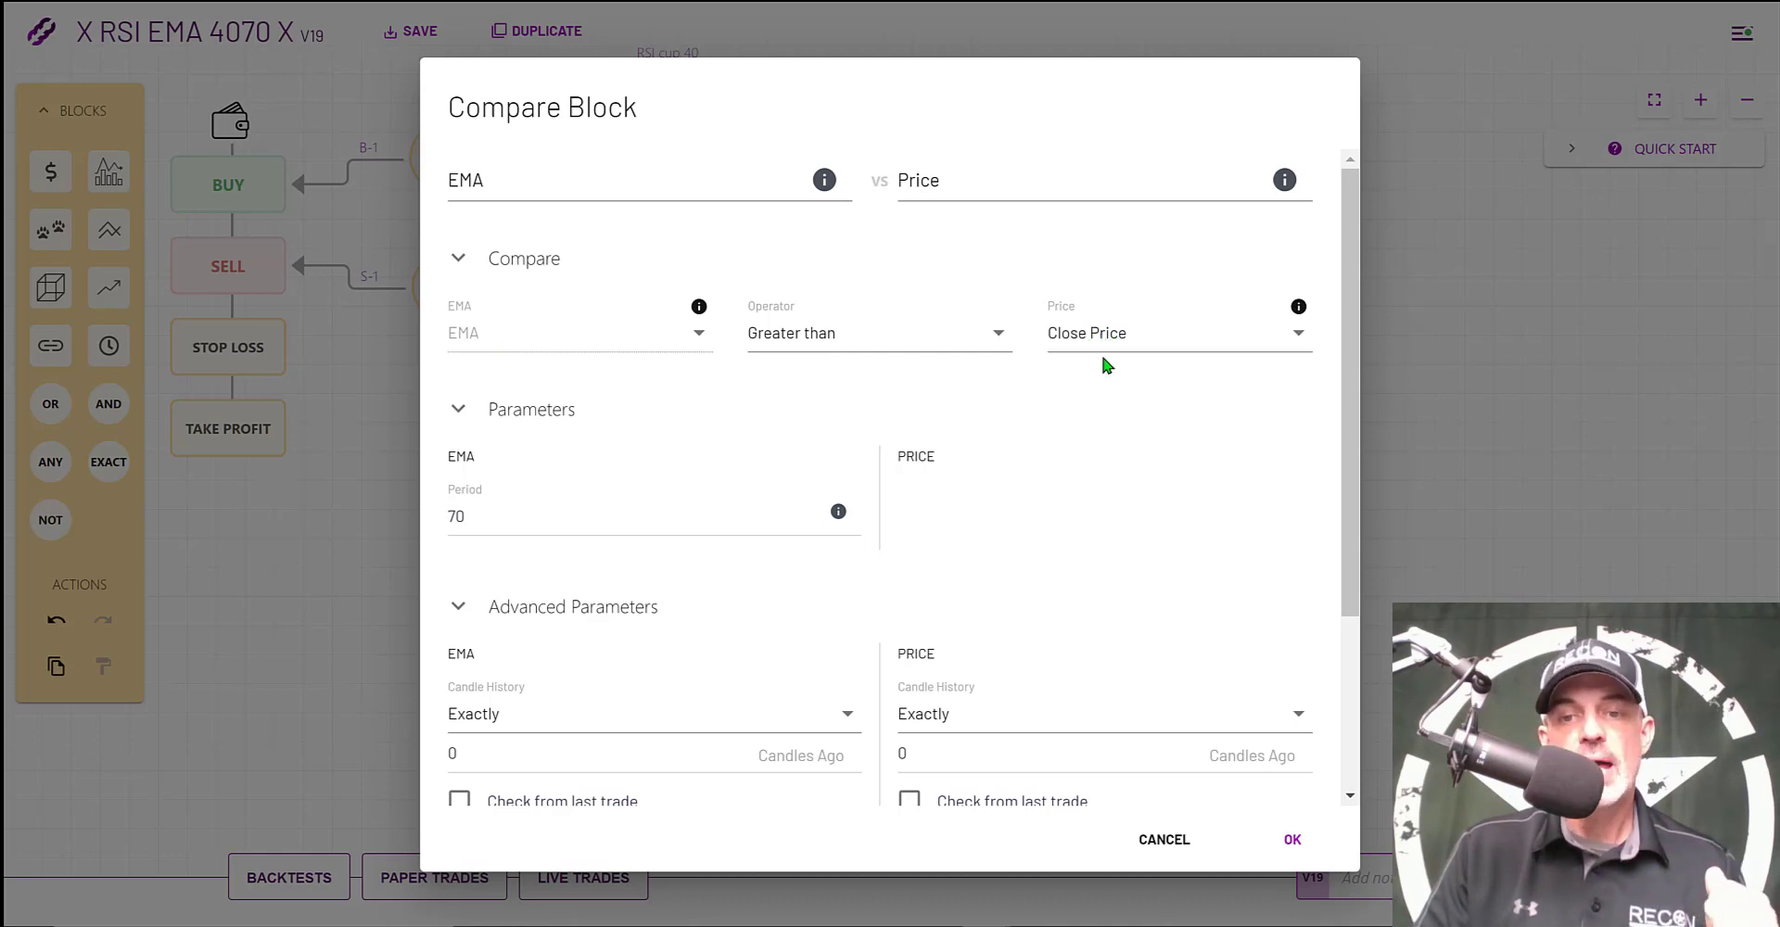
Confirm the EMA > Price sell condition and remove the percentage stop loss from the sell AND
left_click(1295, 839)
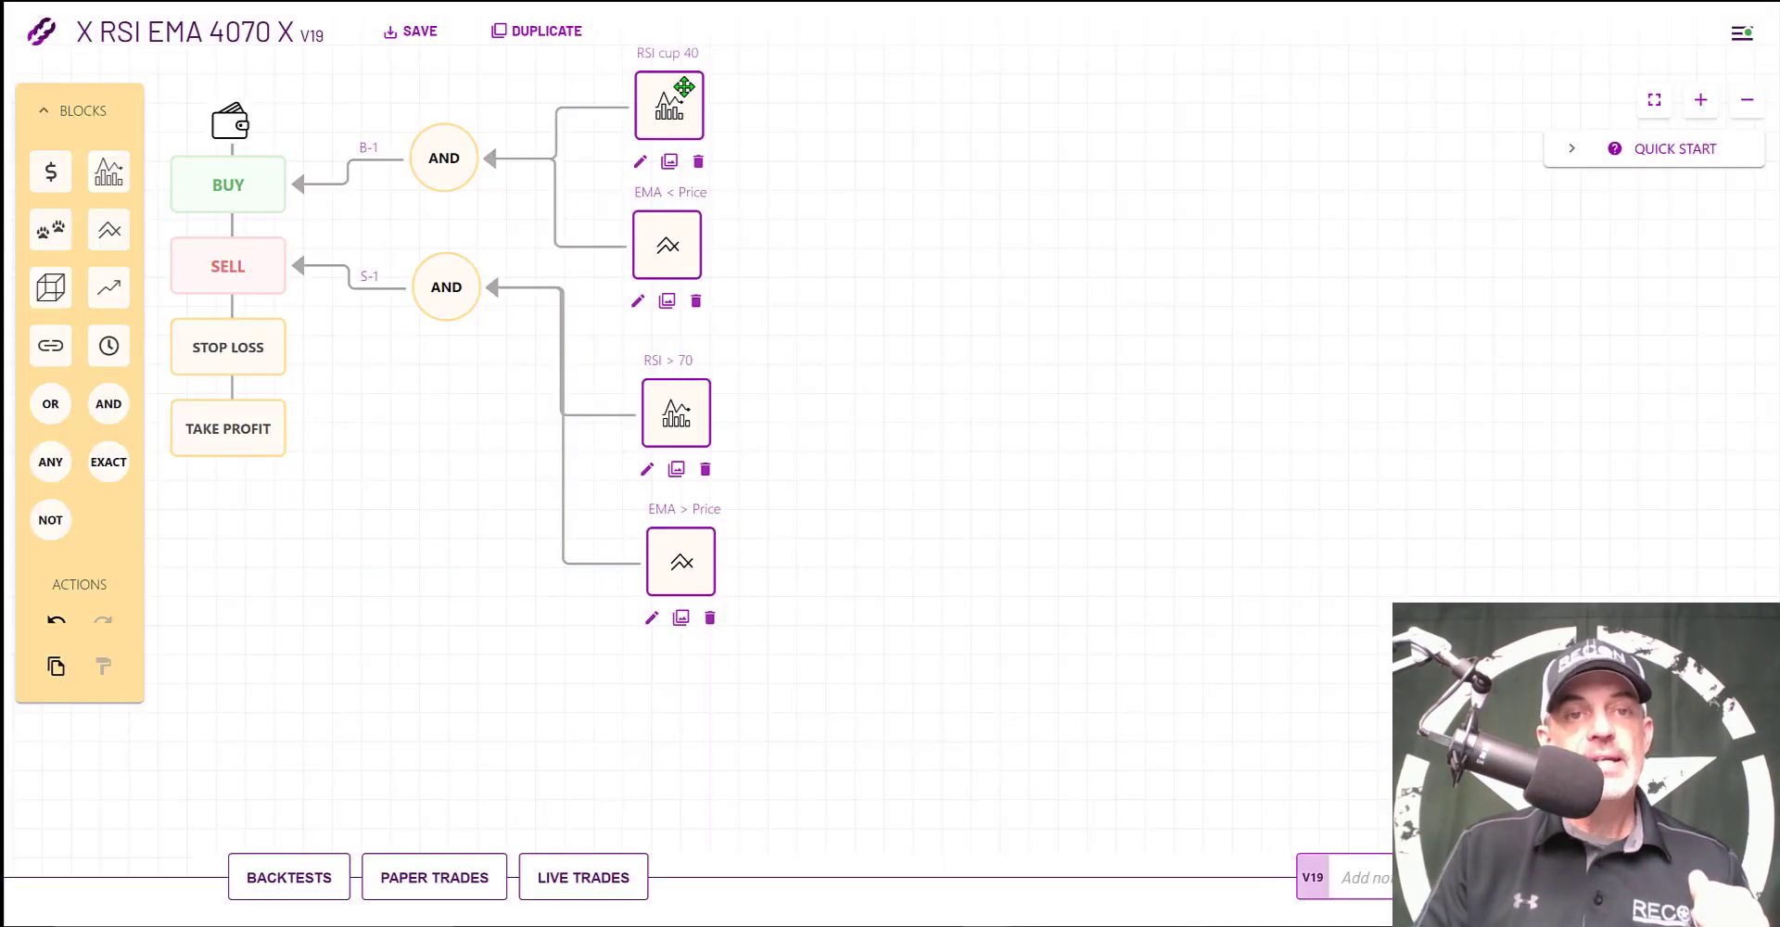
mouse_move(477, 278)
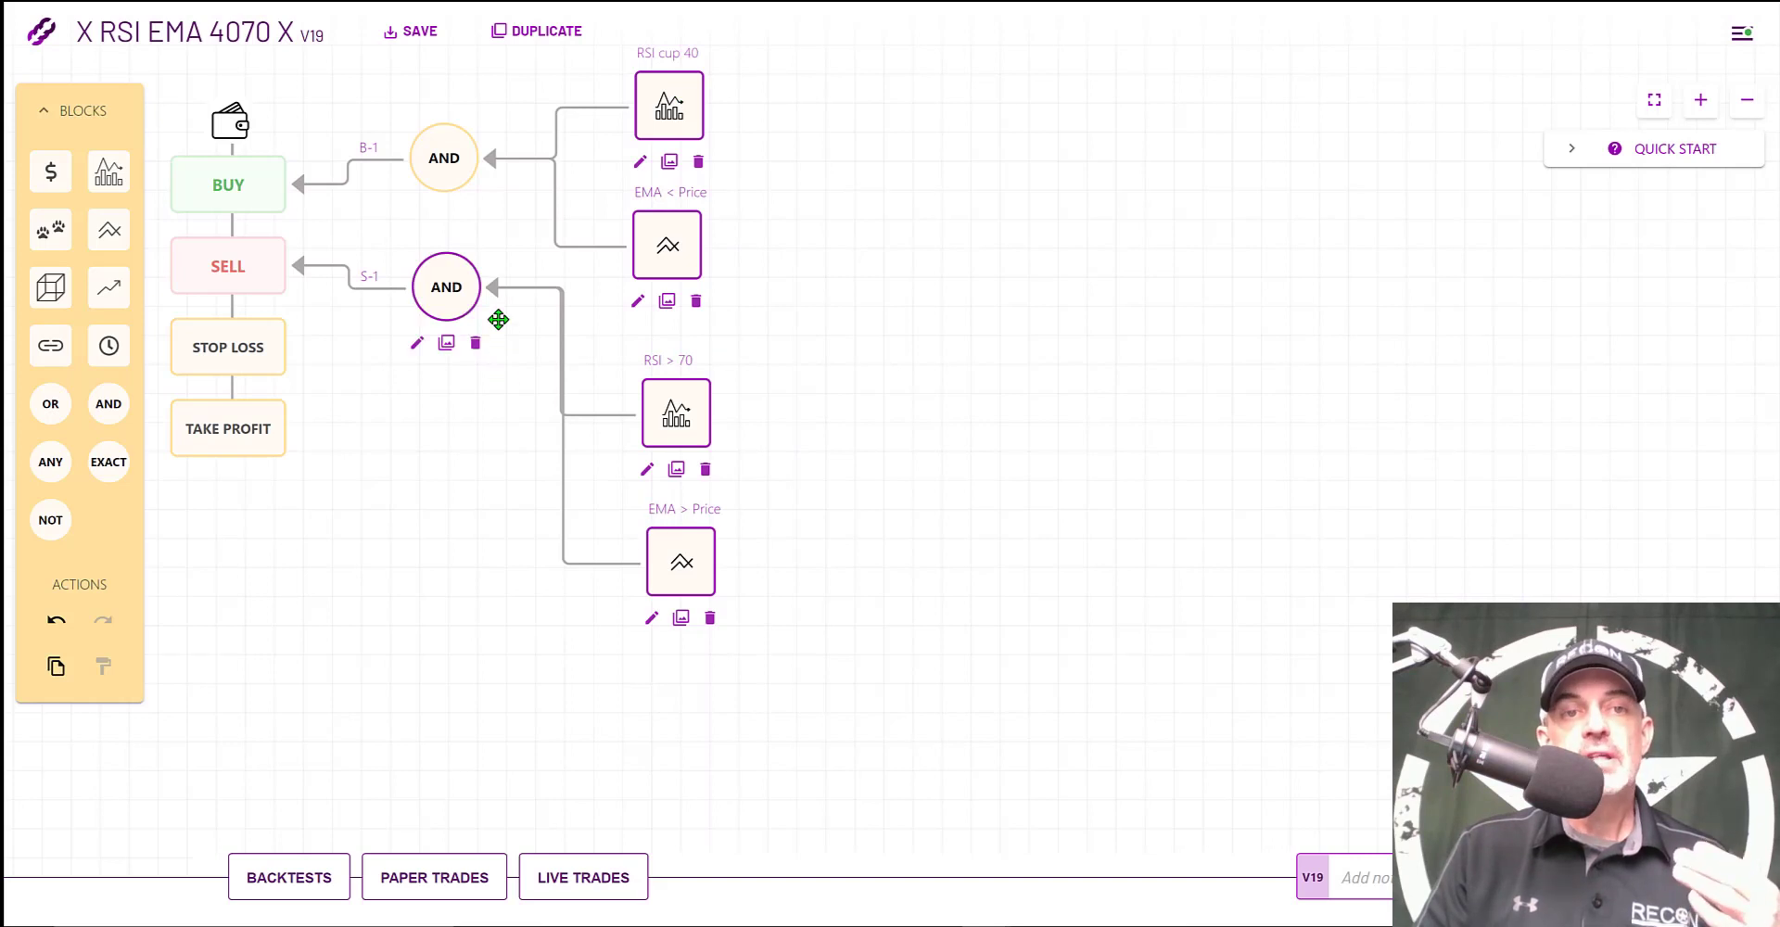
double_click(444, 287)
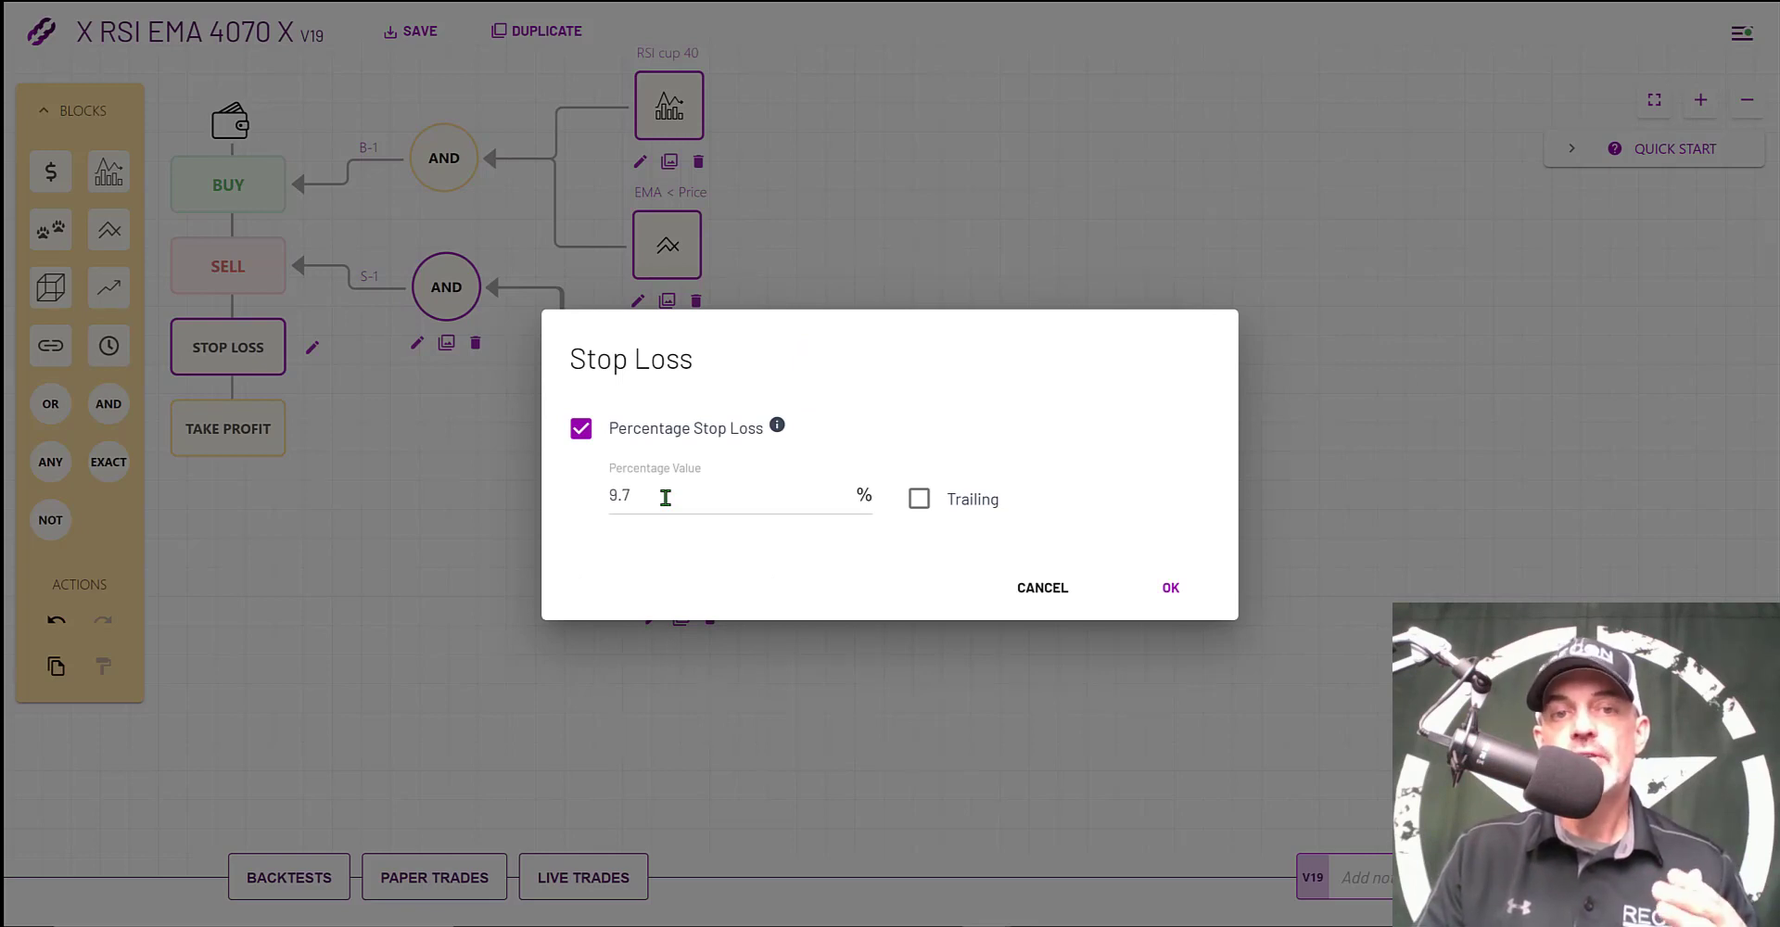
left_click(582, 428)
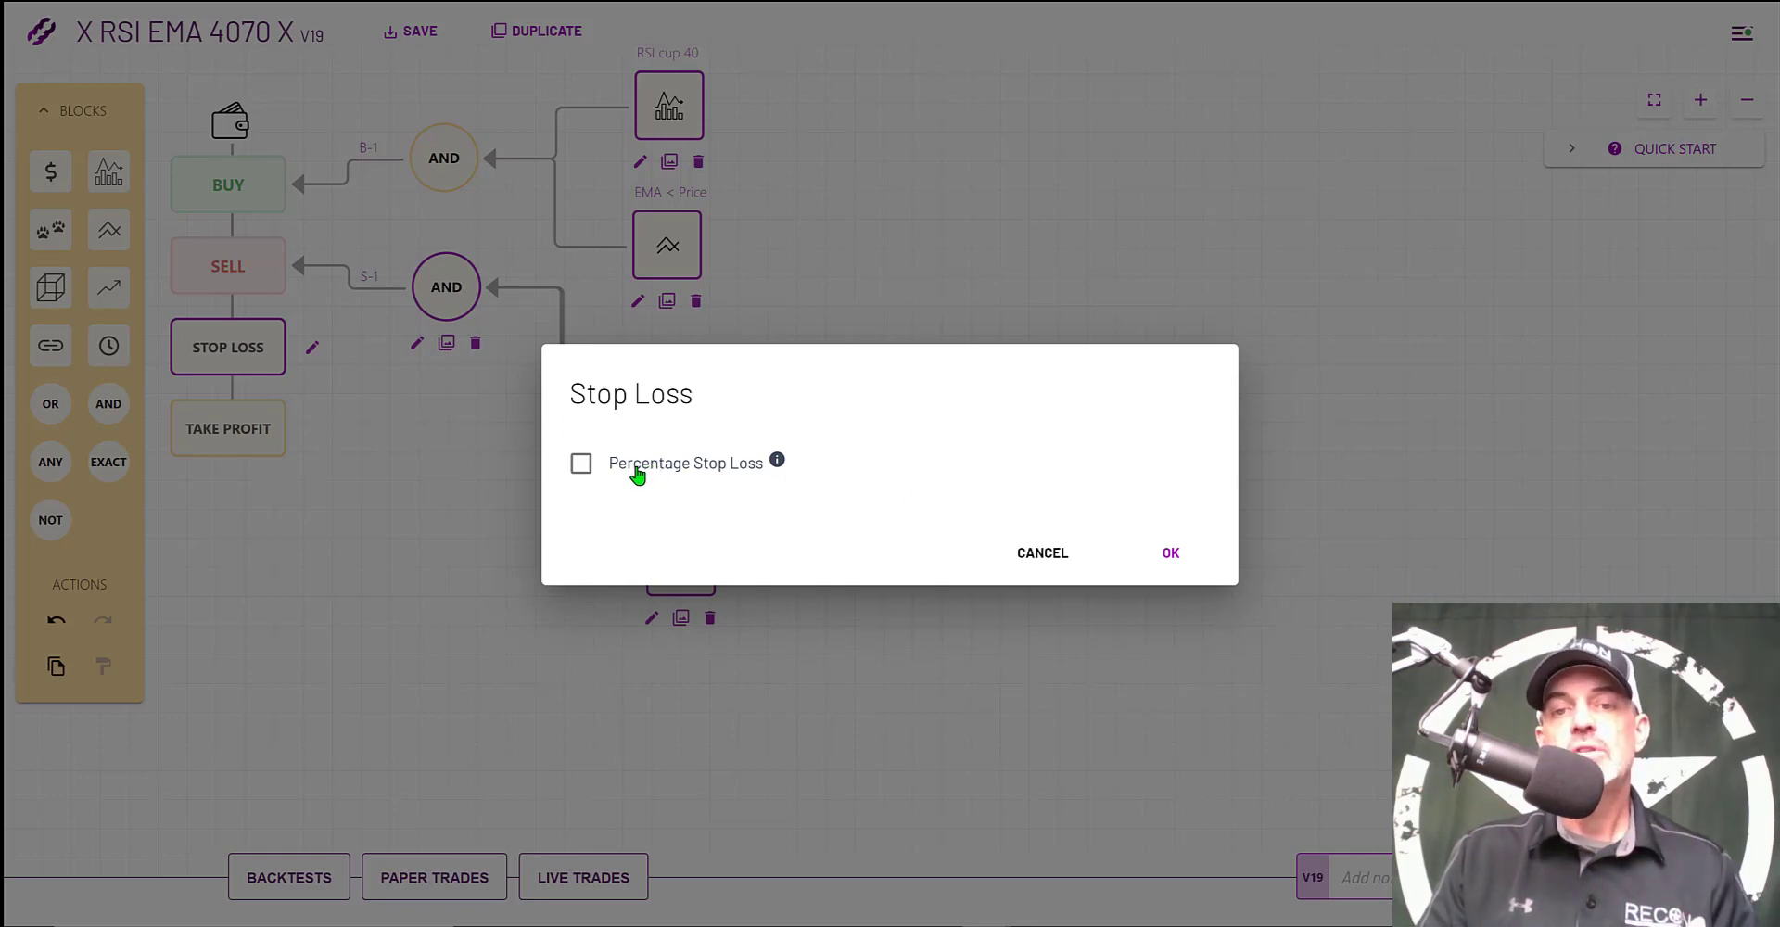
left_click(1174, 556)
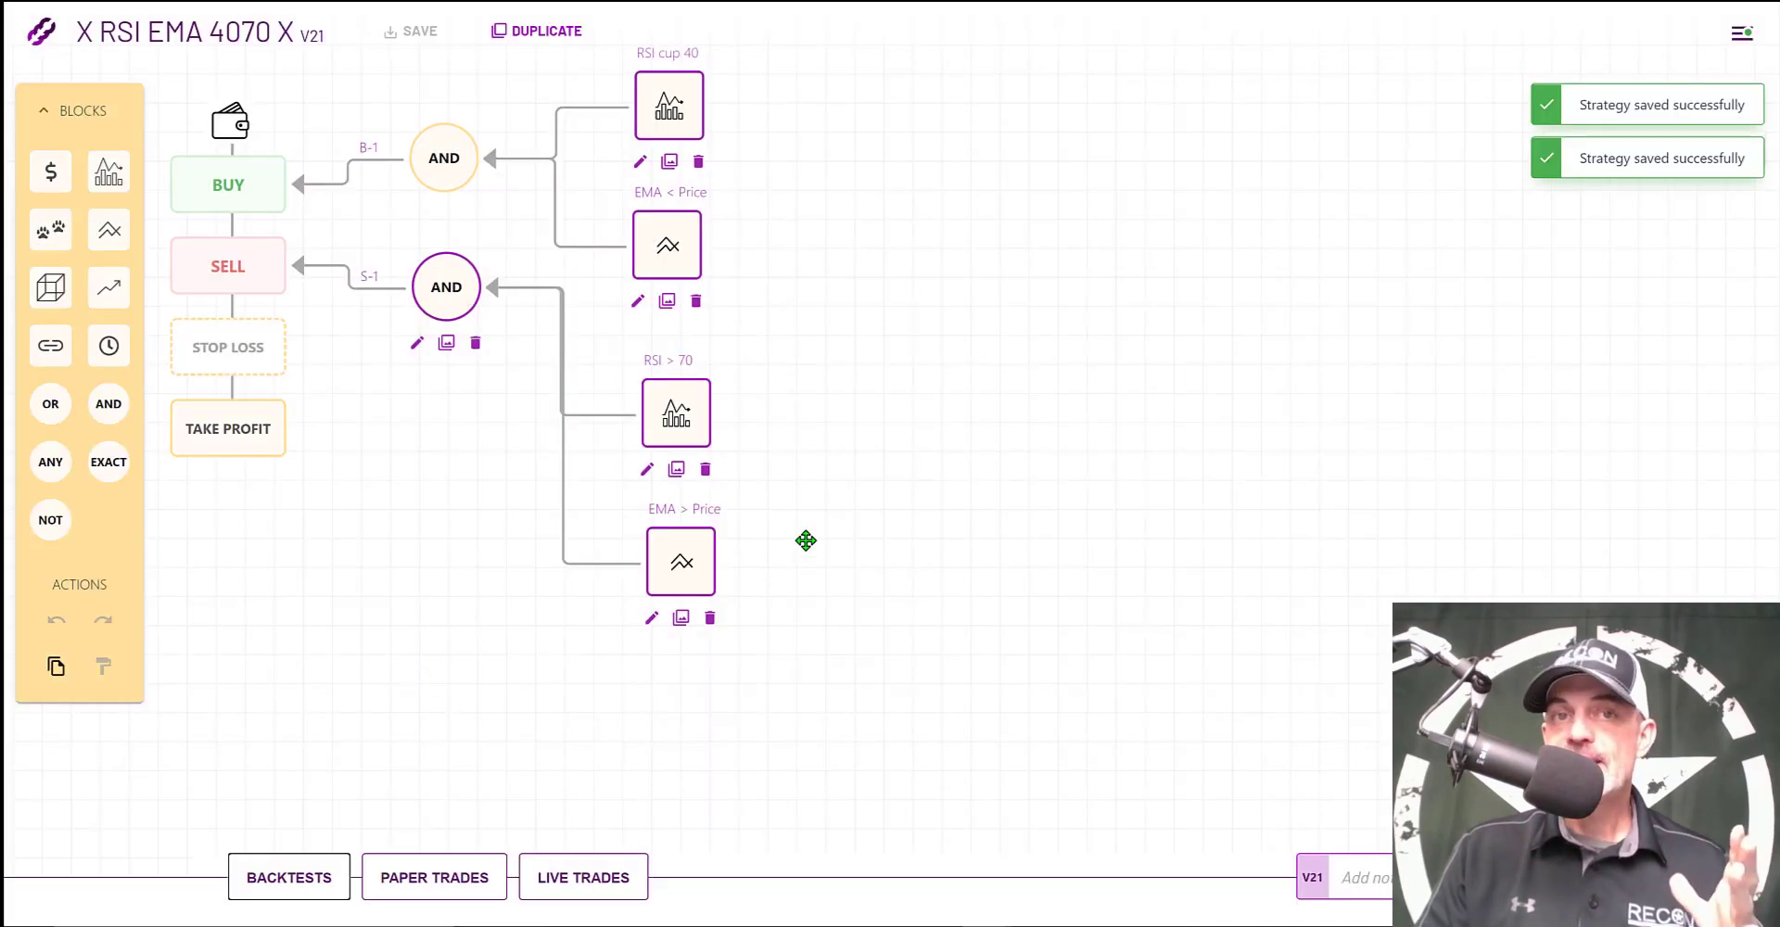
Backtest version V21 with market USDT and asset ADA
left_click(287, 882)
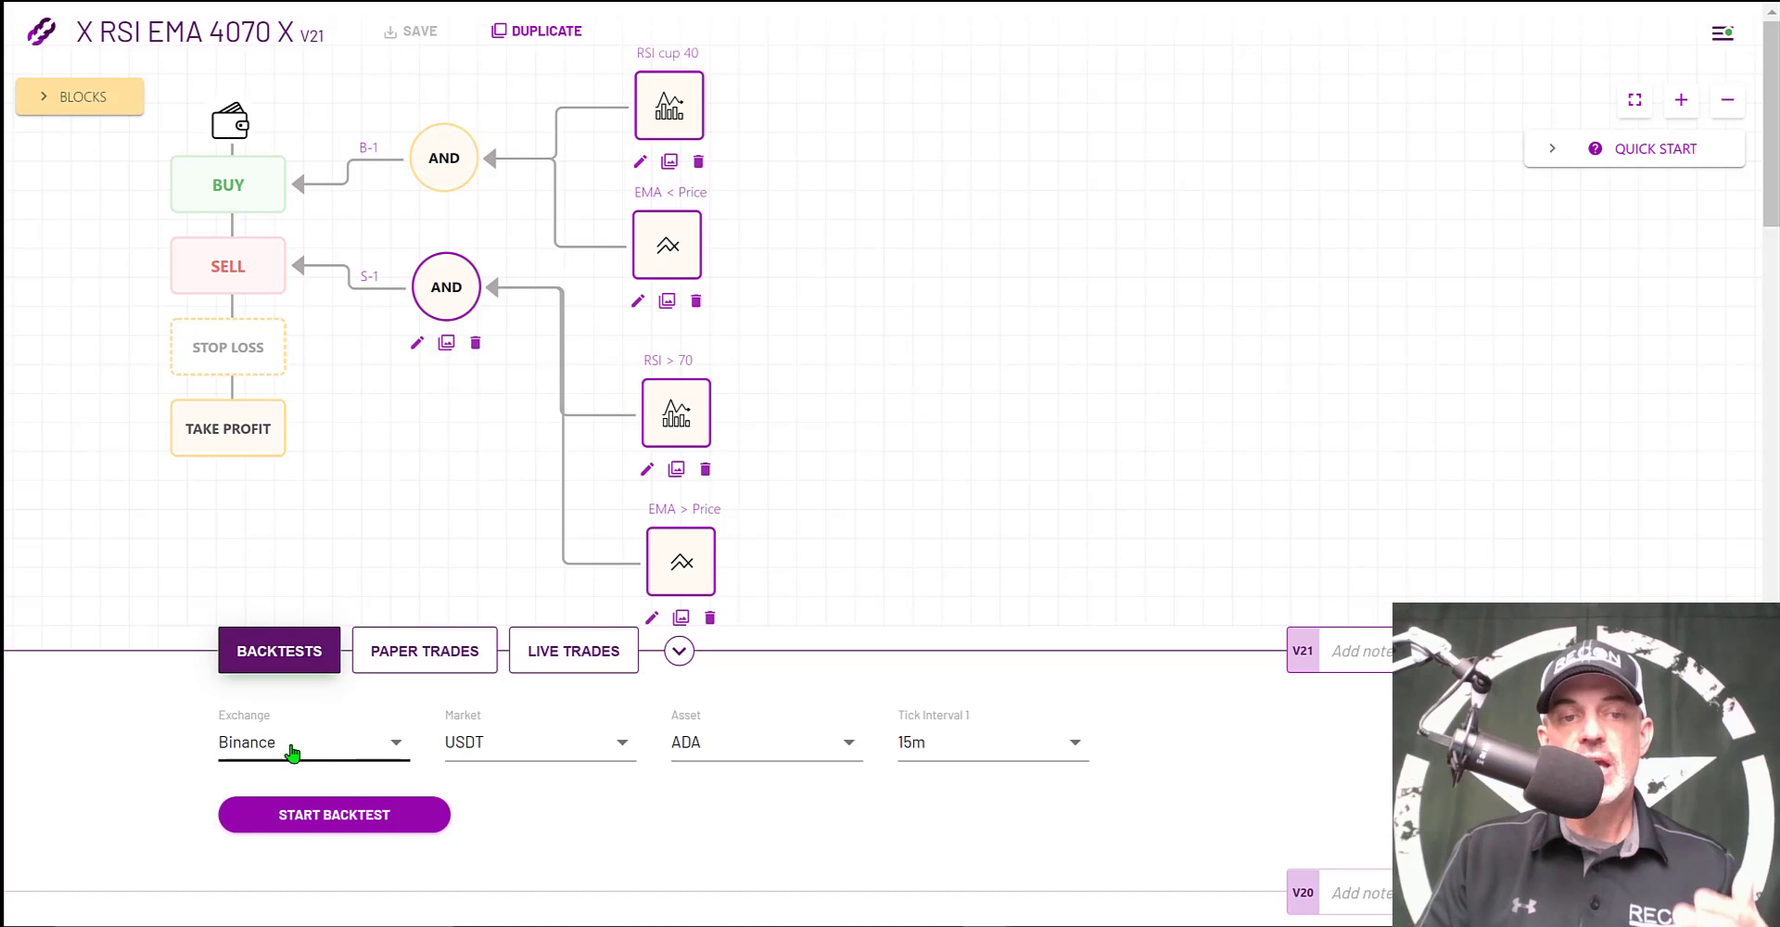
left_click(536, 744)
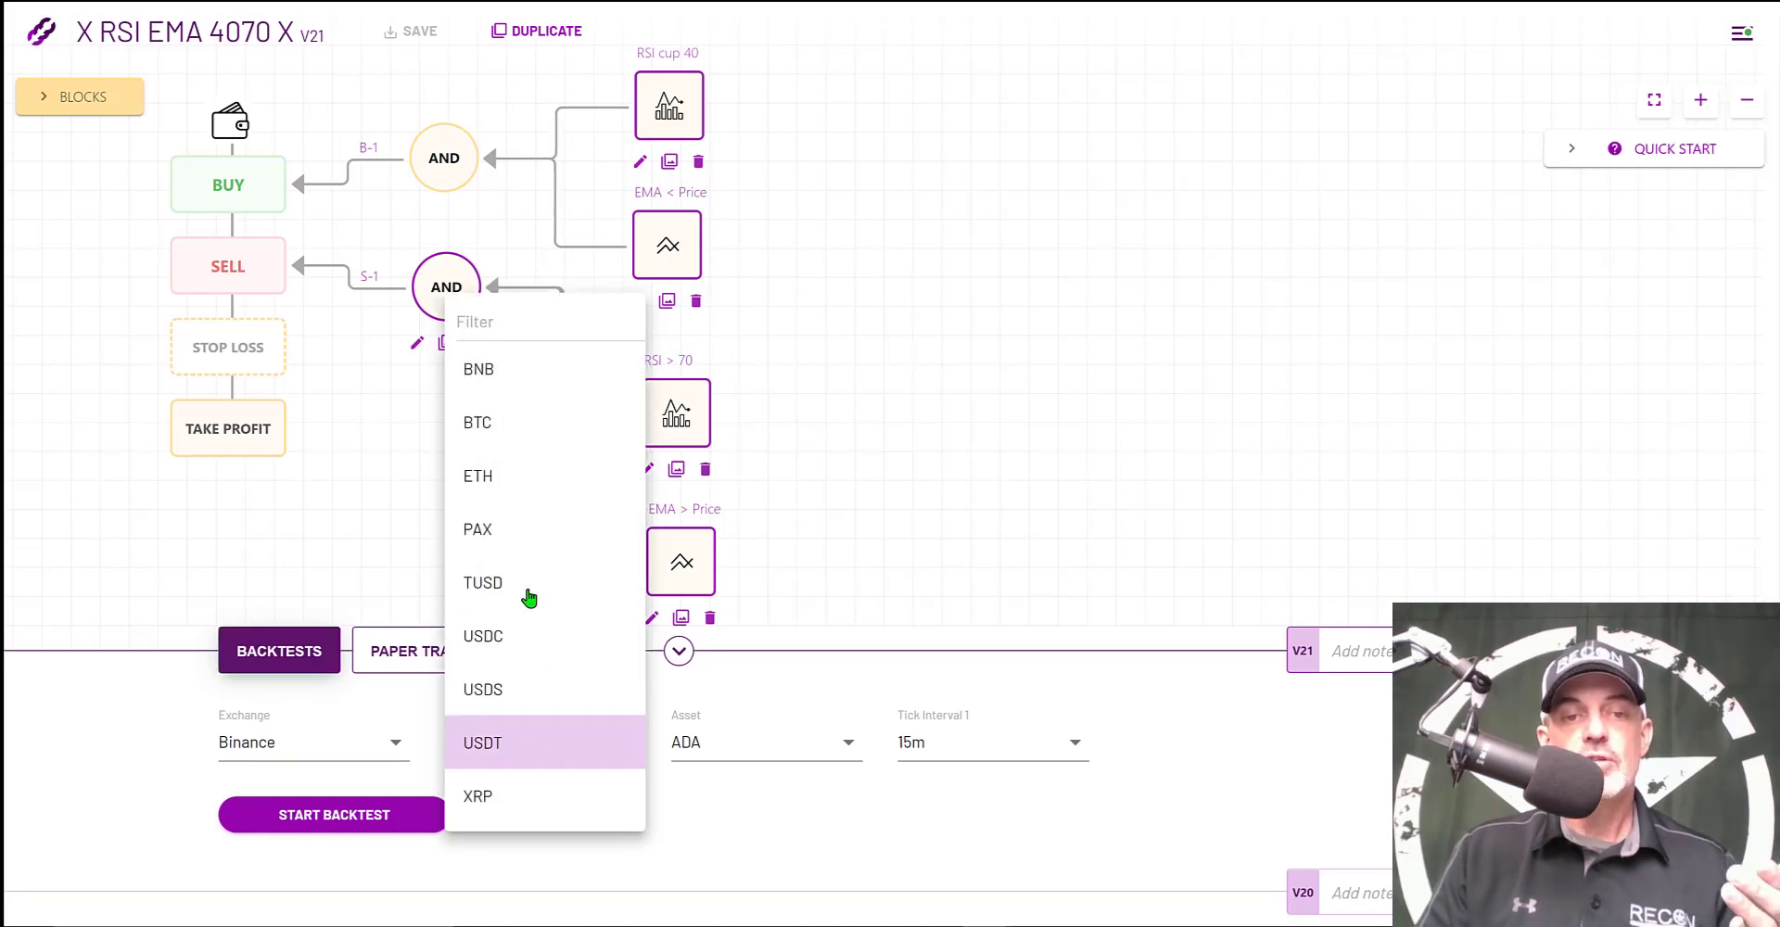
left_click(511, 747)
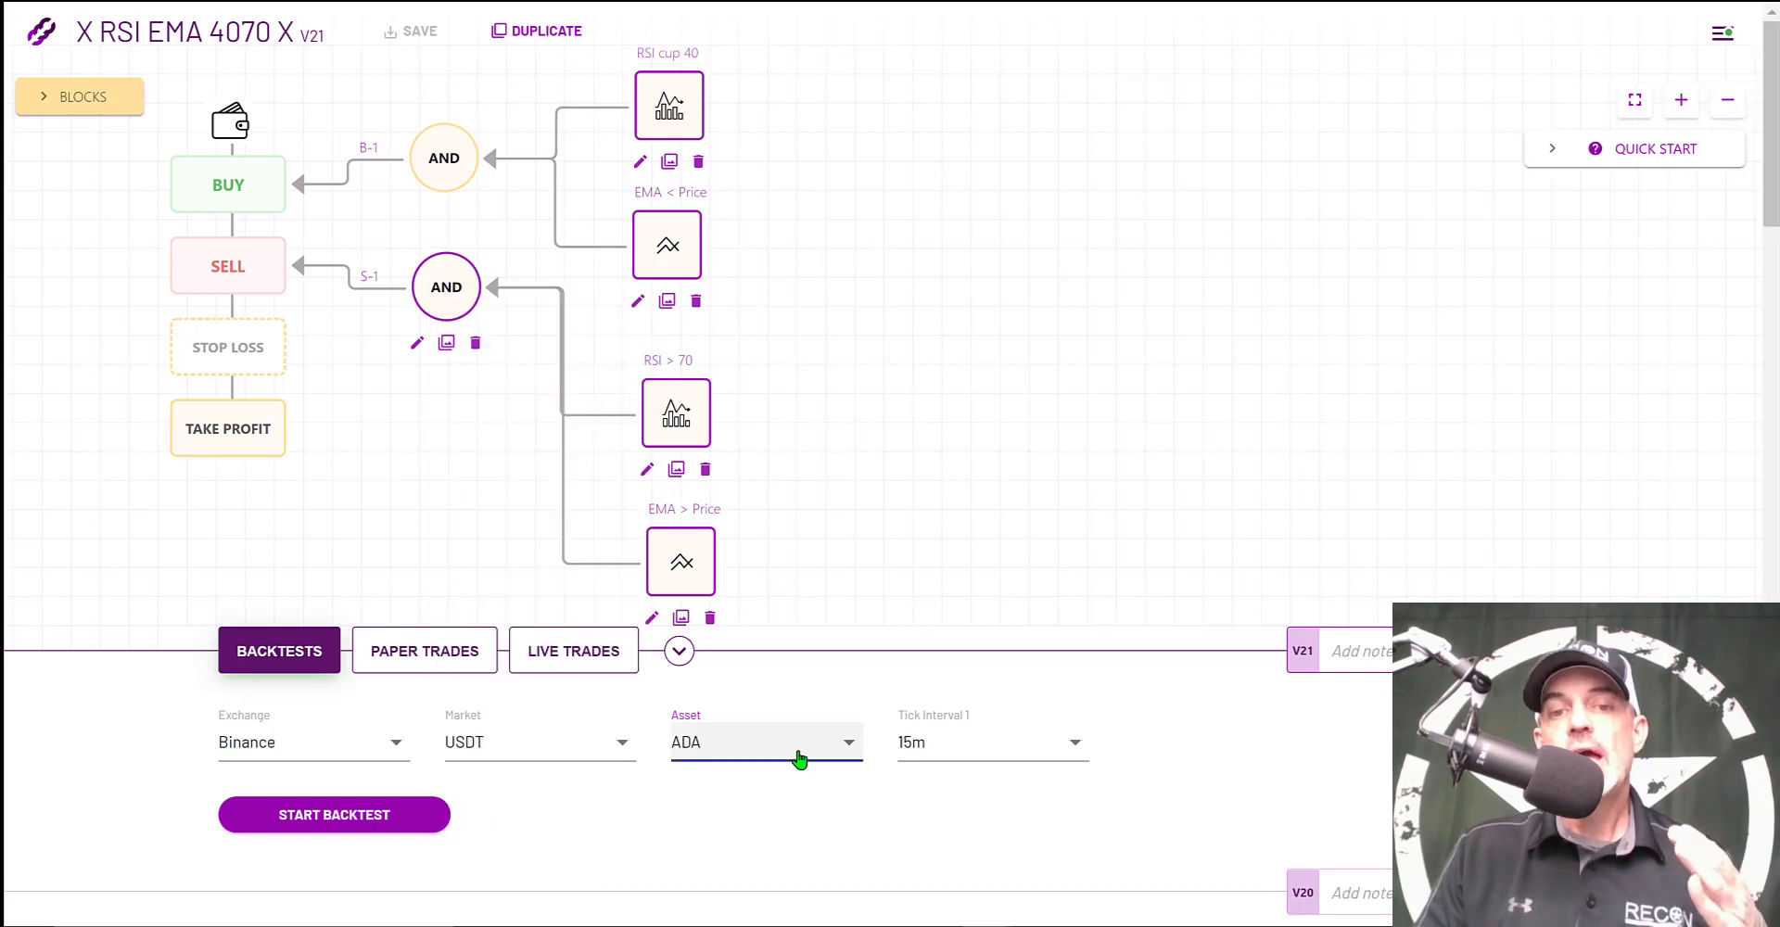
left_click(702, 747)
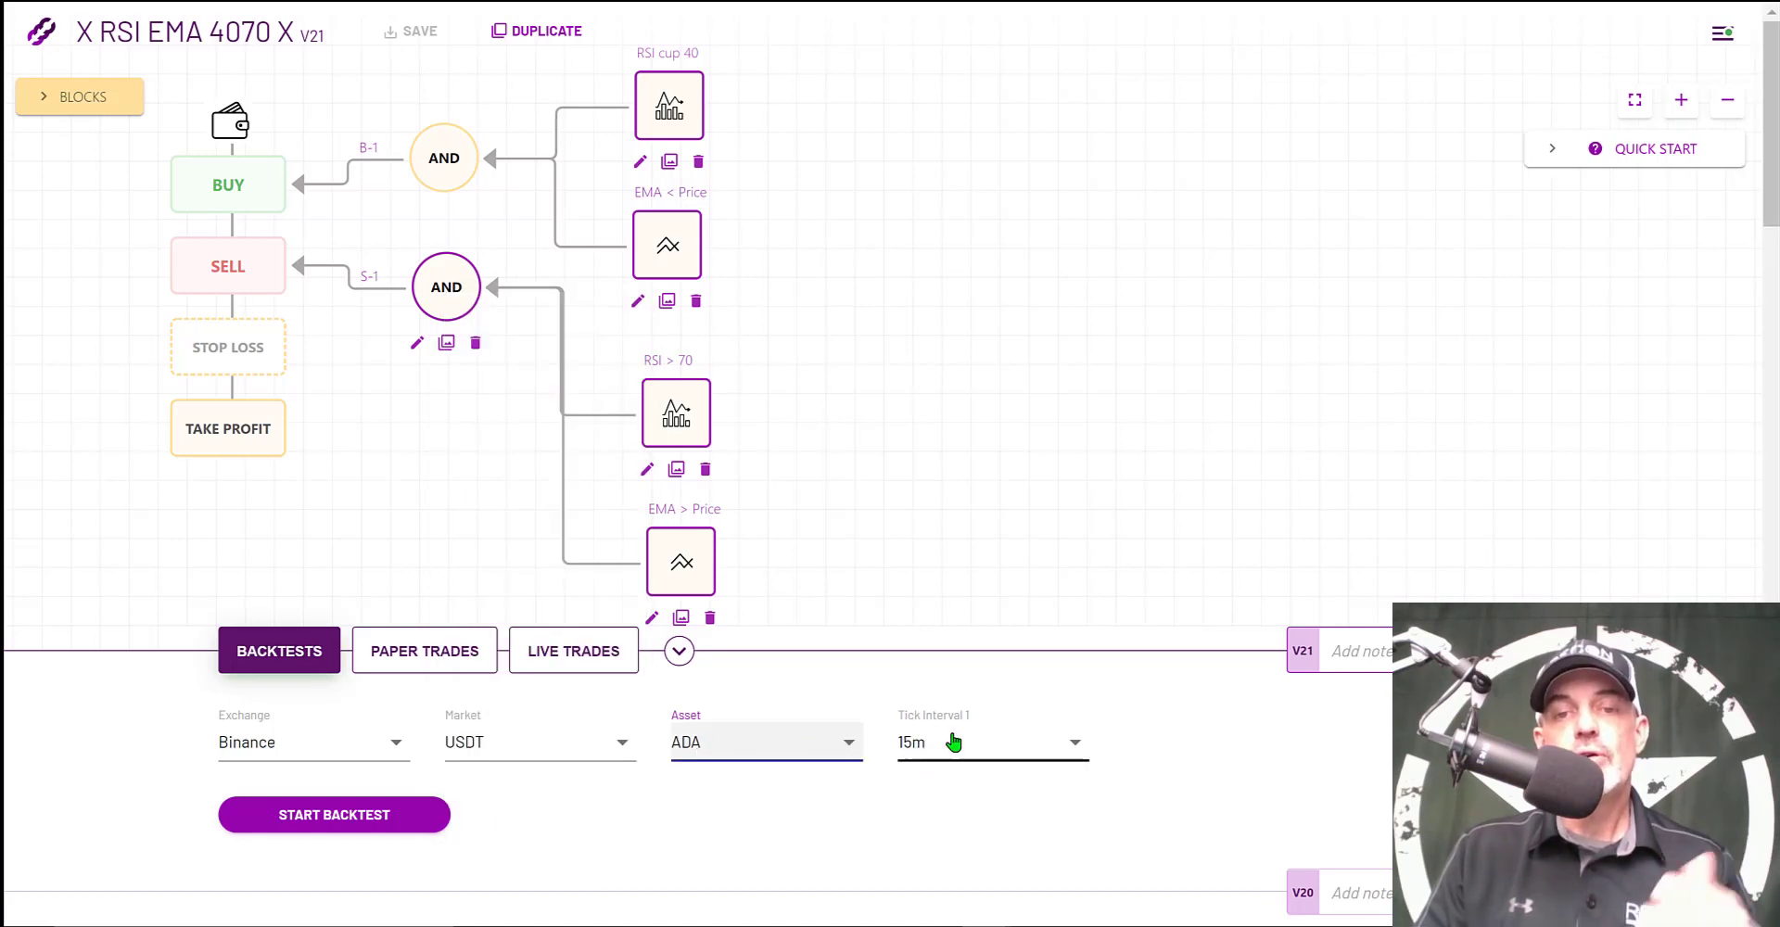
left_click(346, 817)
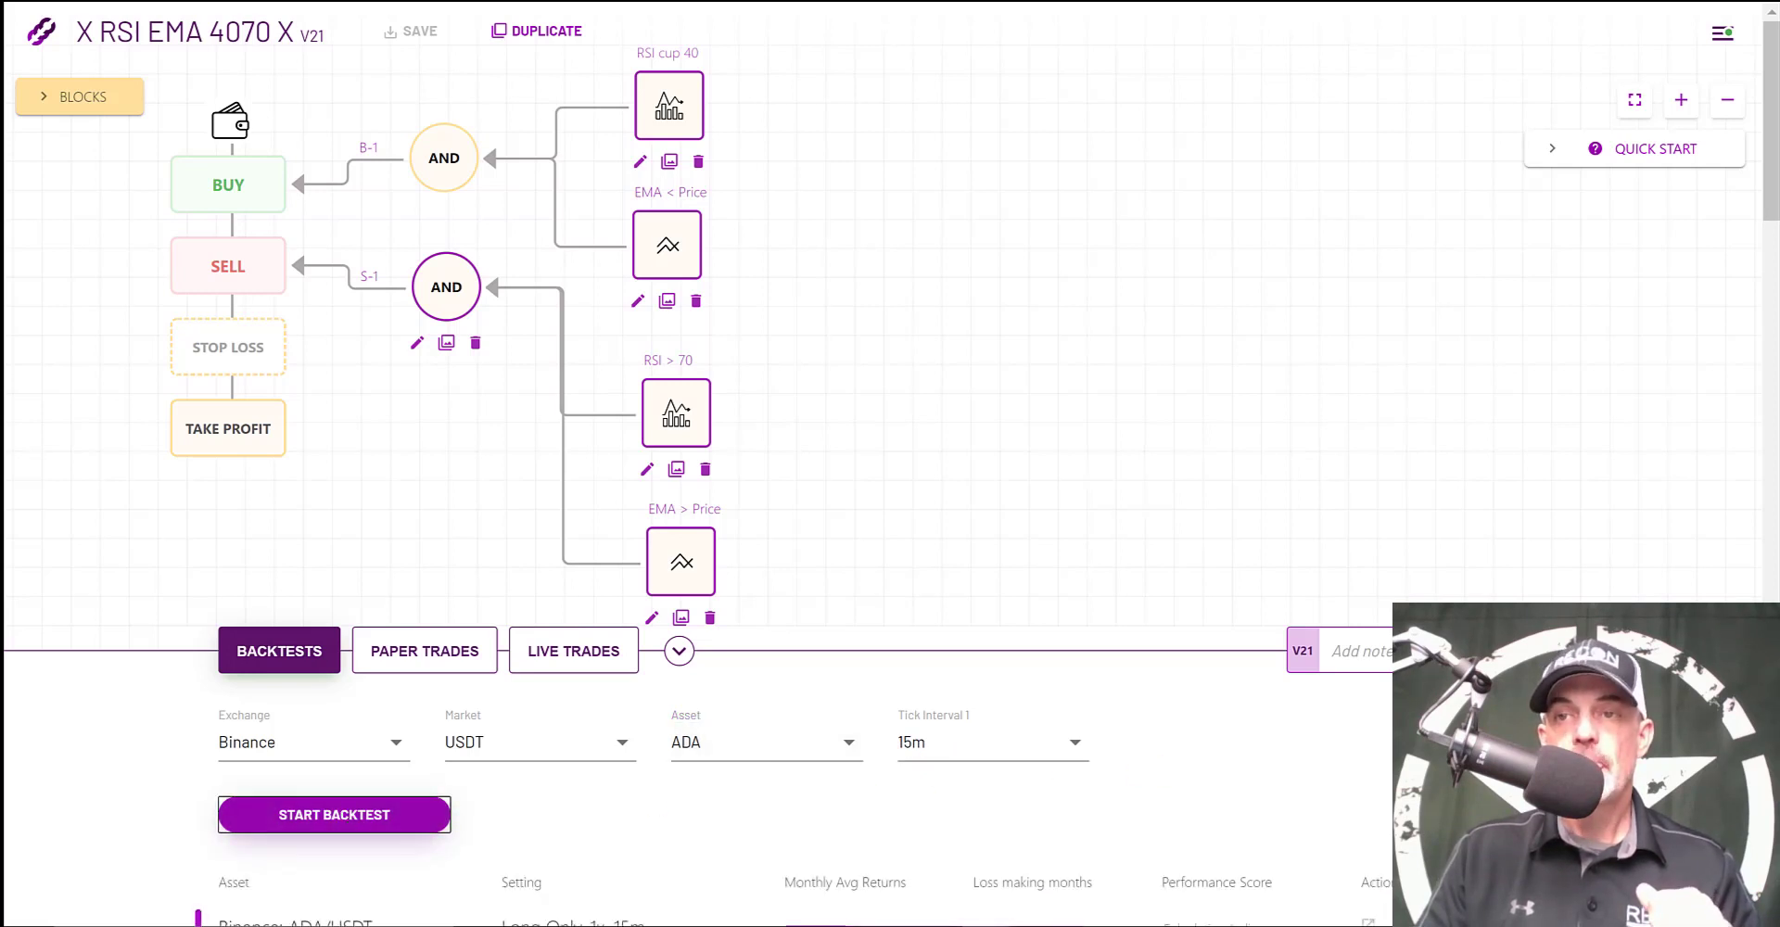
scroll(353, 819, "down", 3)
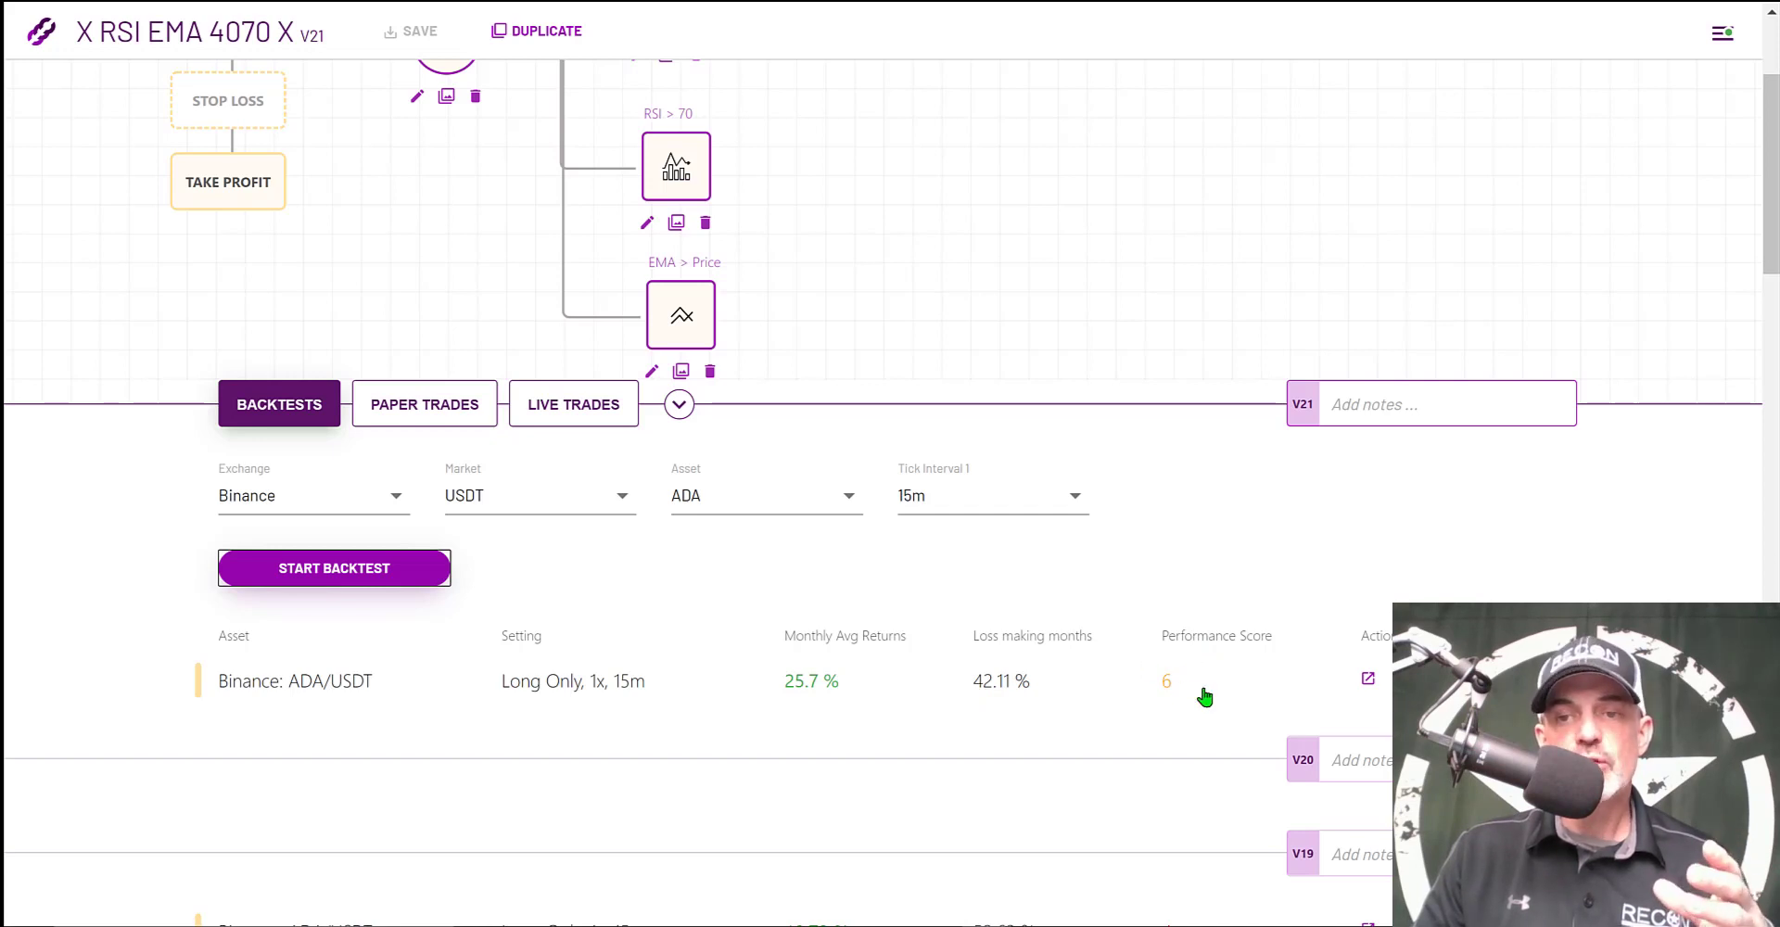
Open the full ADA/USDT backtest report and highlight its 1868.78 % overall return
left_click(1367, 682)
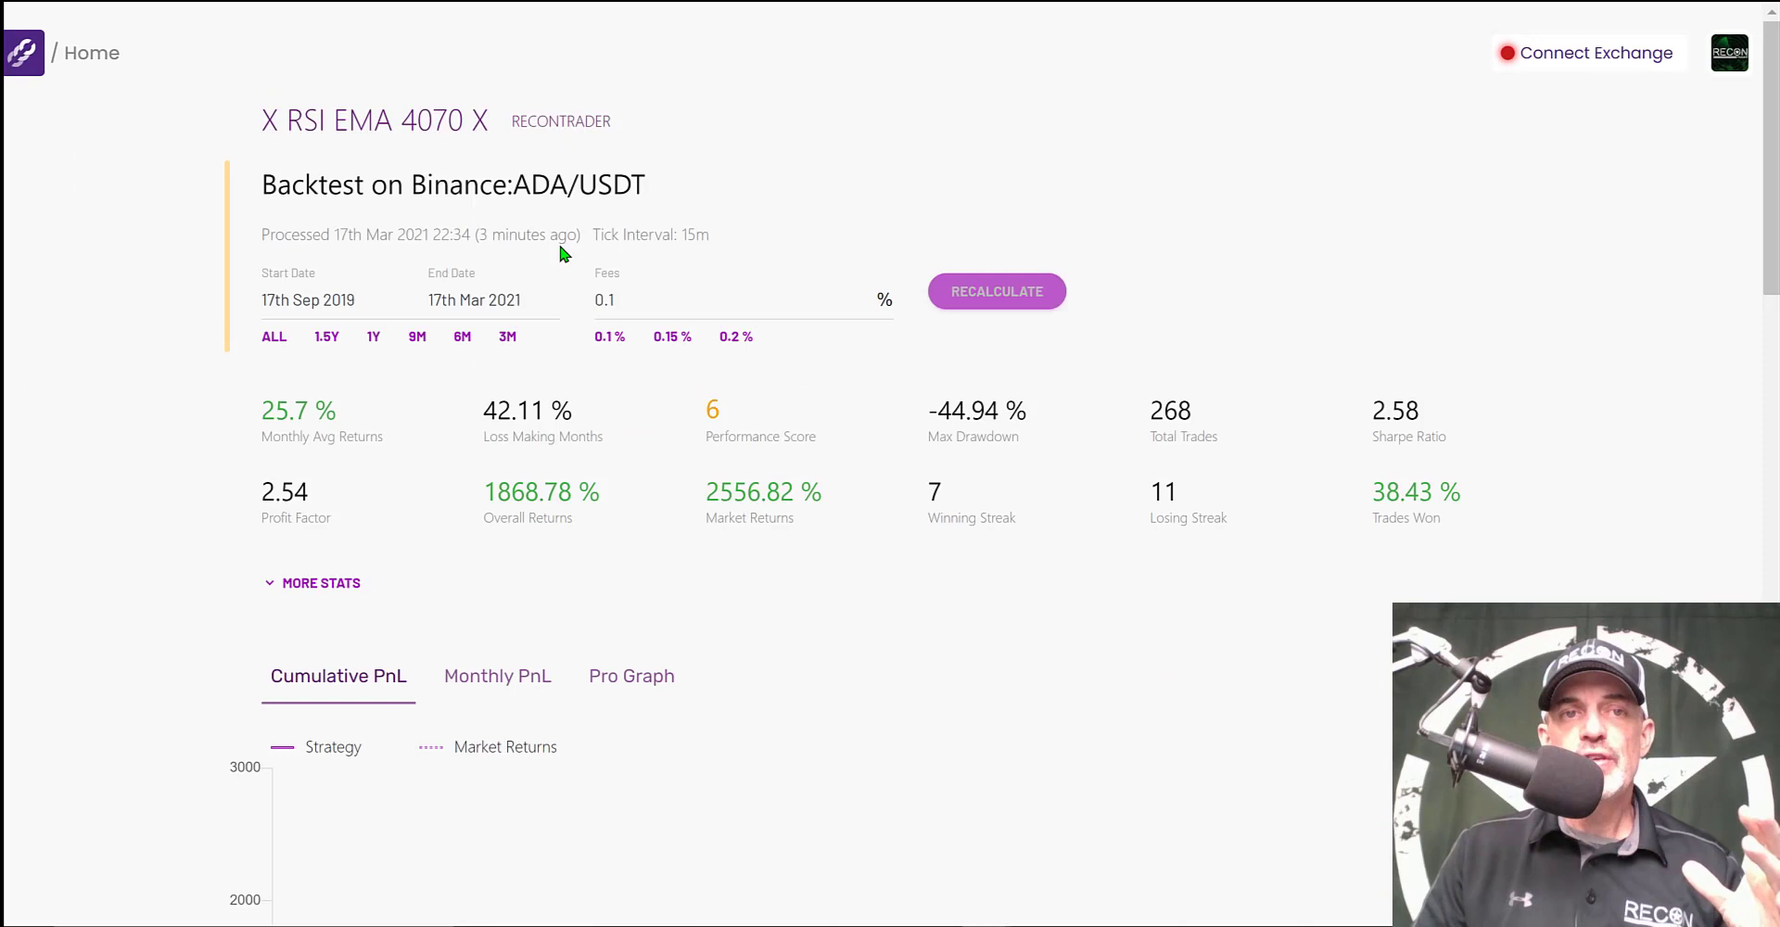
left_click(312, 583)
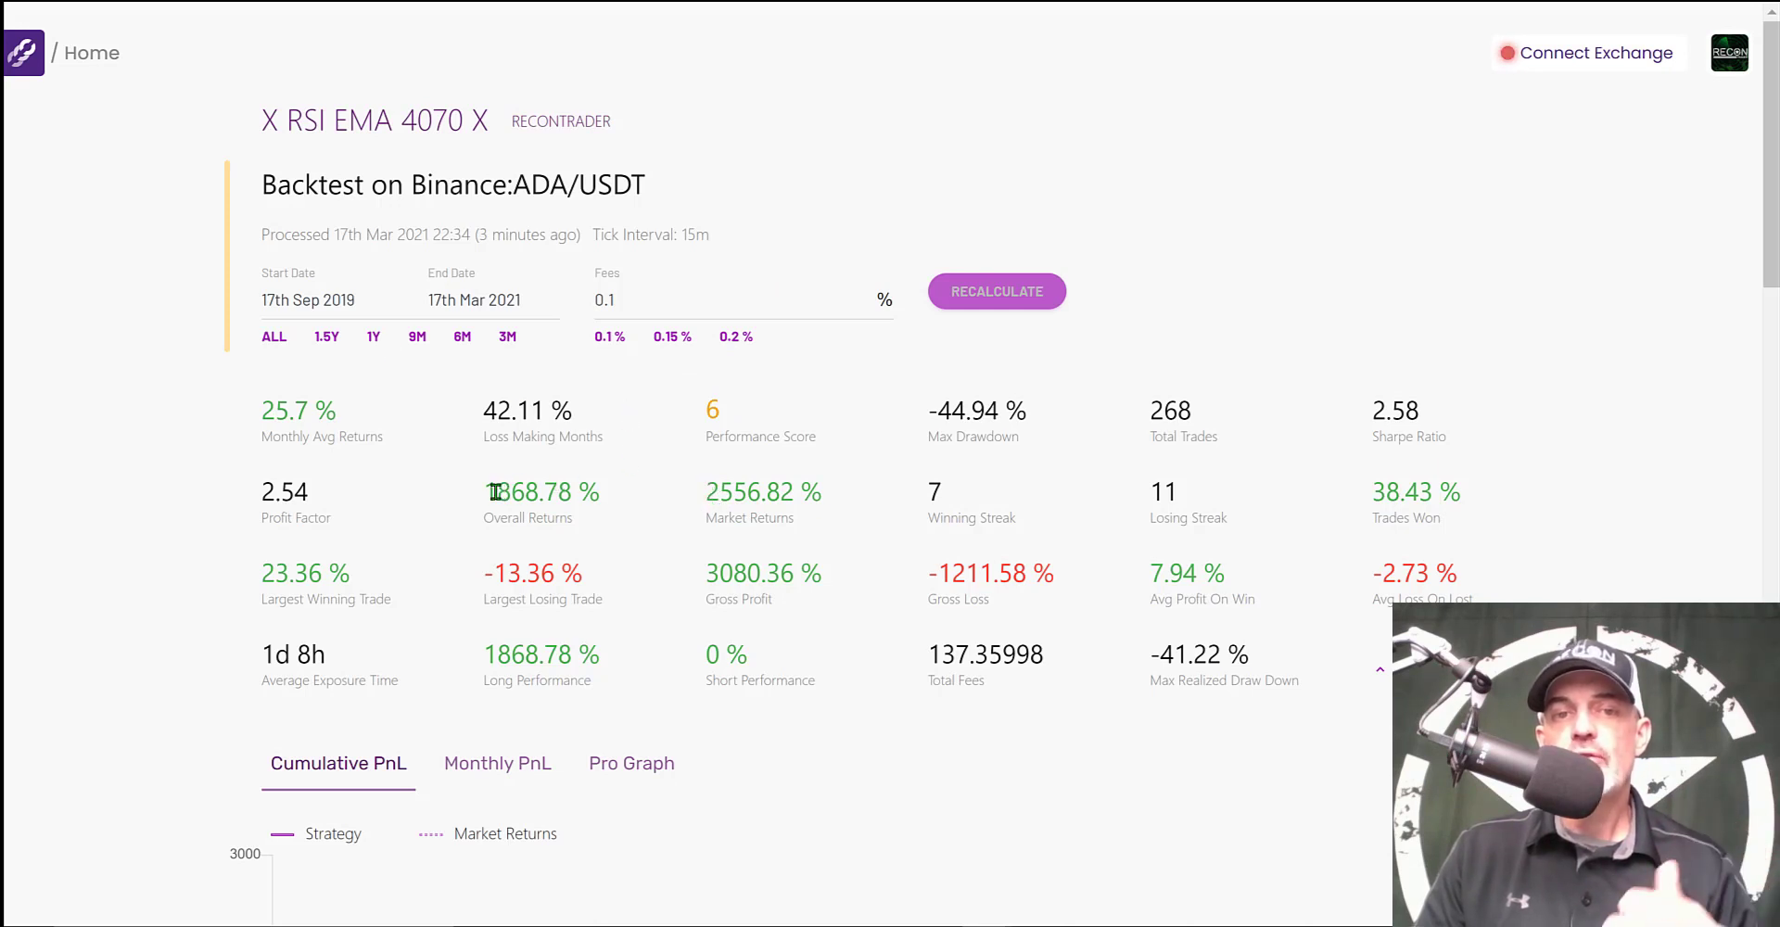
left_click_drag(496, 491, 836, 478)
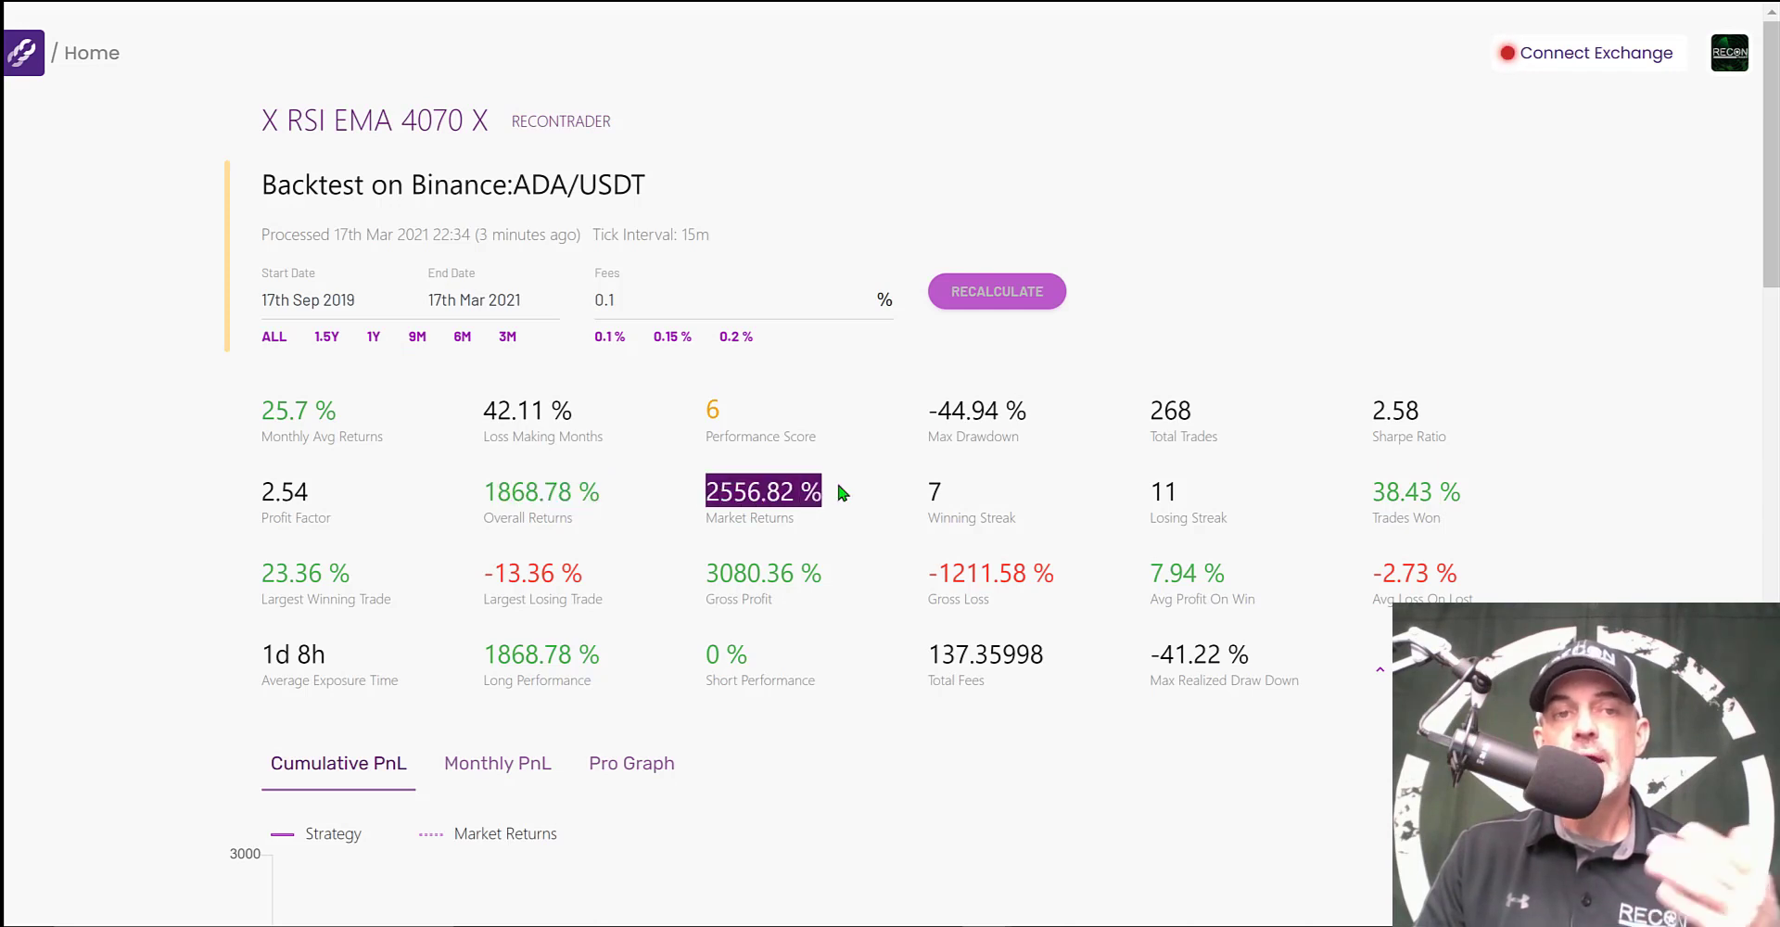
Rerun over all history and compare 1257.85 % overall returns against 395.56 % market returns
left_click(270, 341)
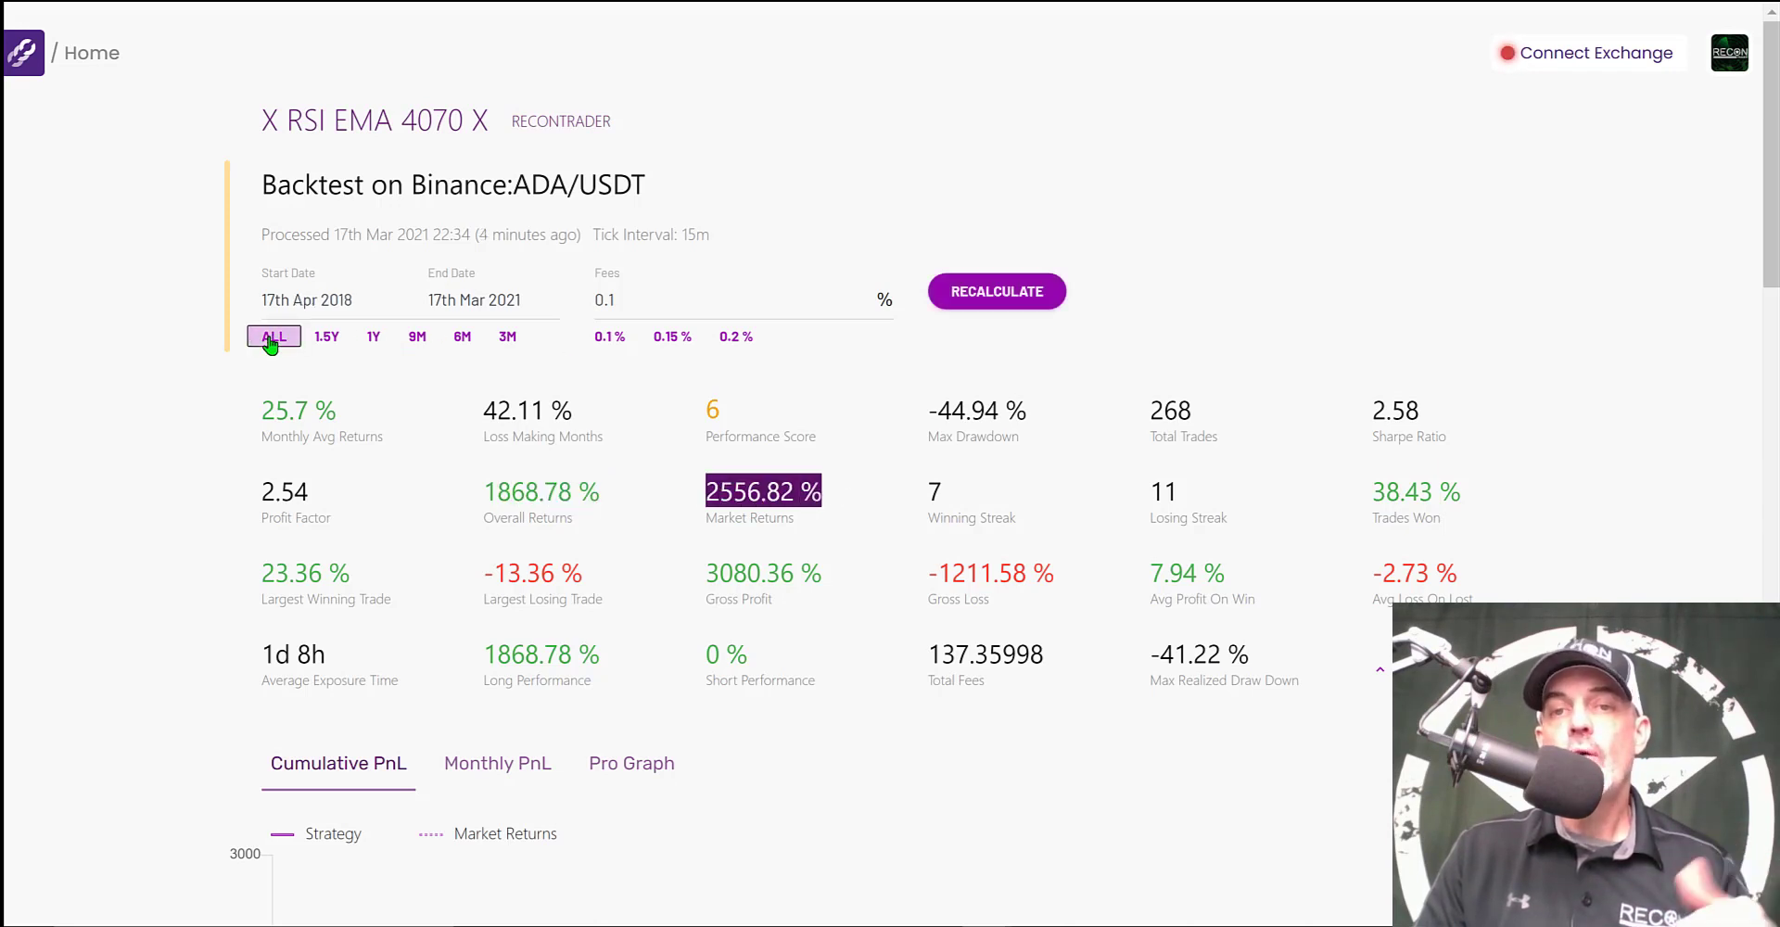
left_click(996, 296)
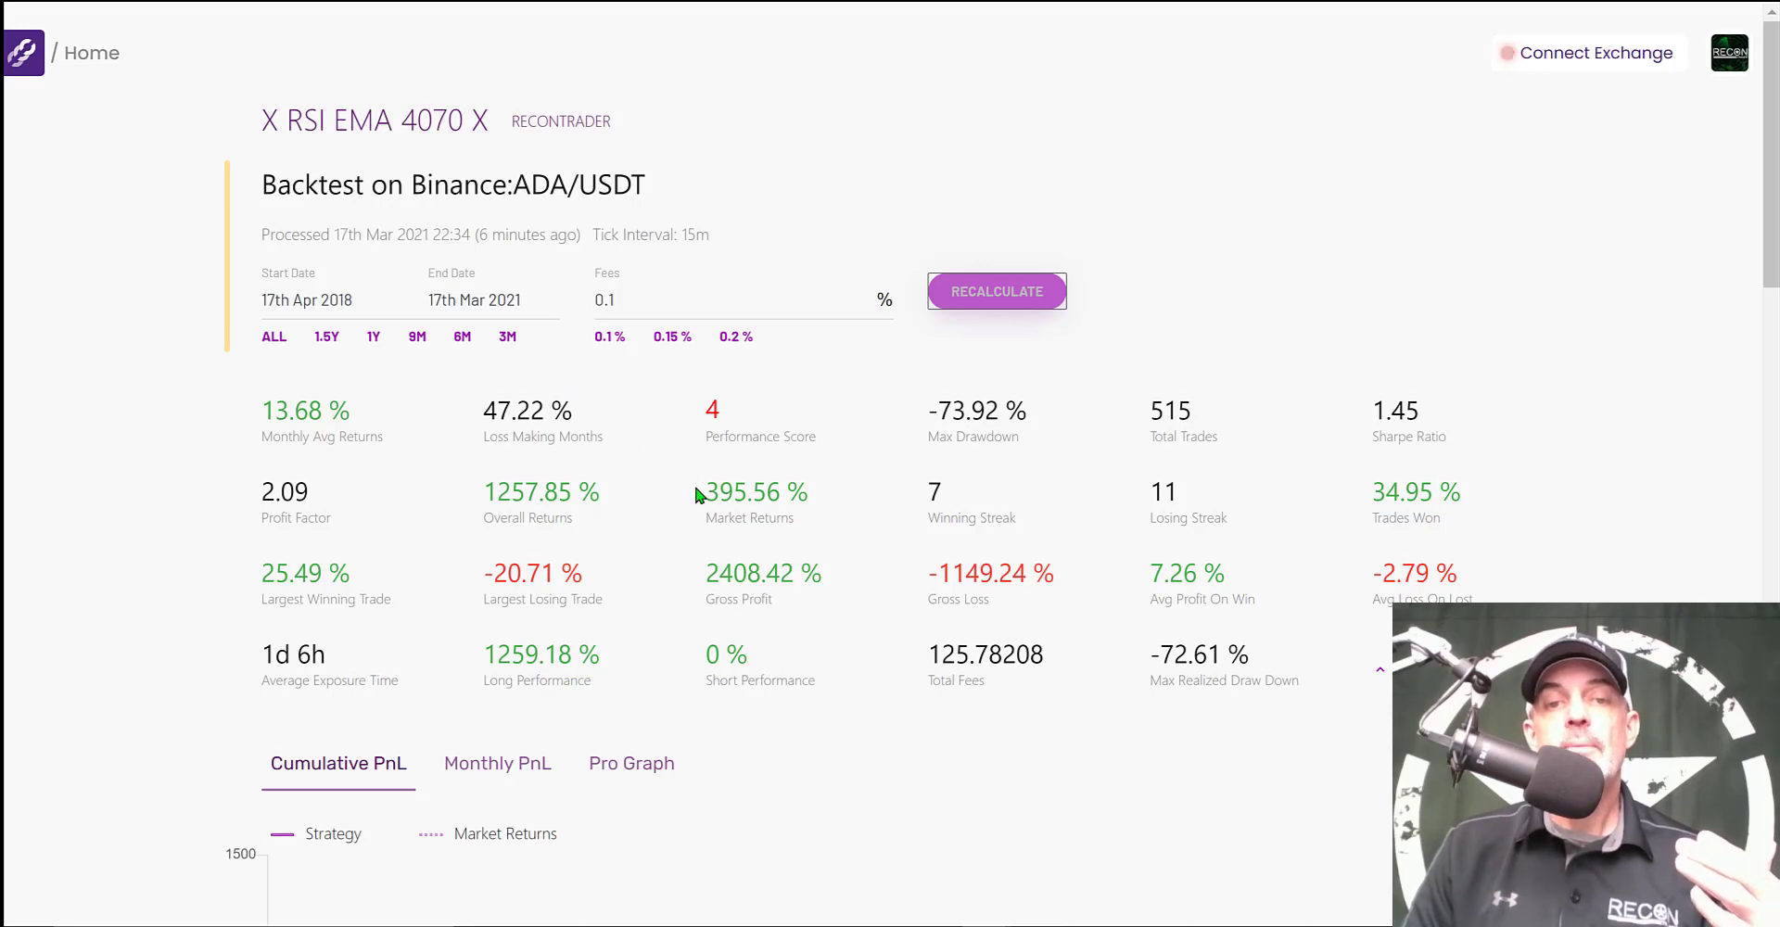
left_click_drag(699, 492, 820, 494)
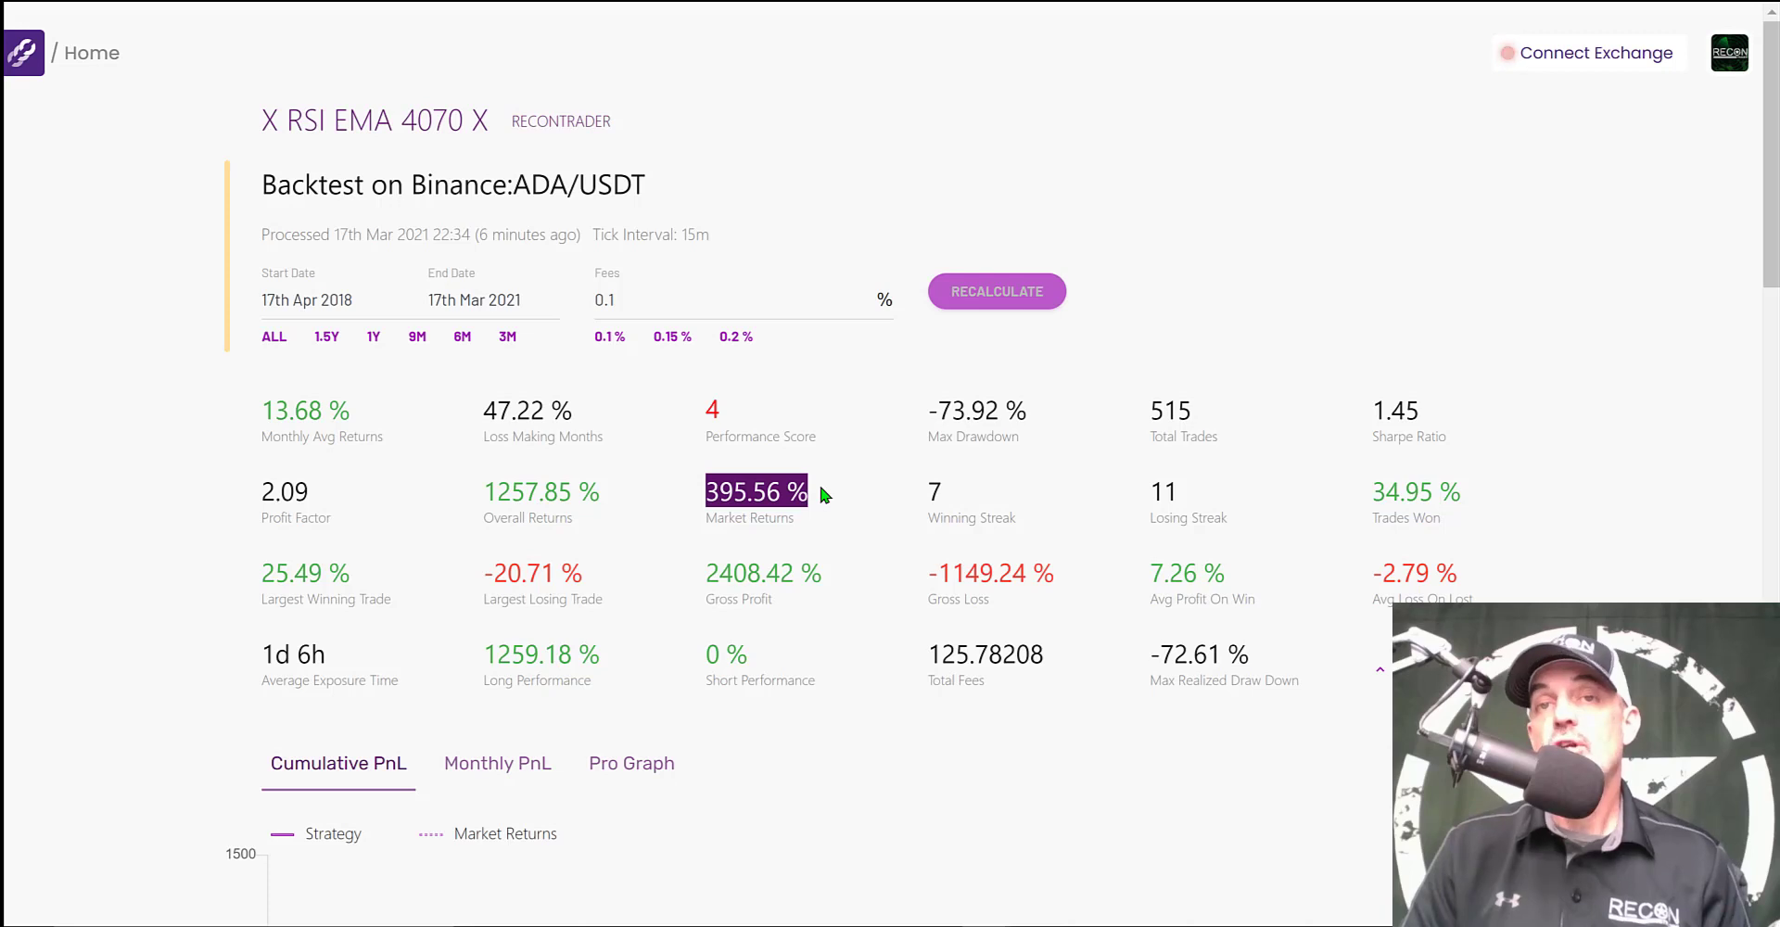
double_click(623, 490)
left_click(623, 489)
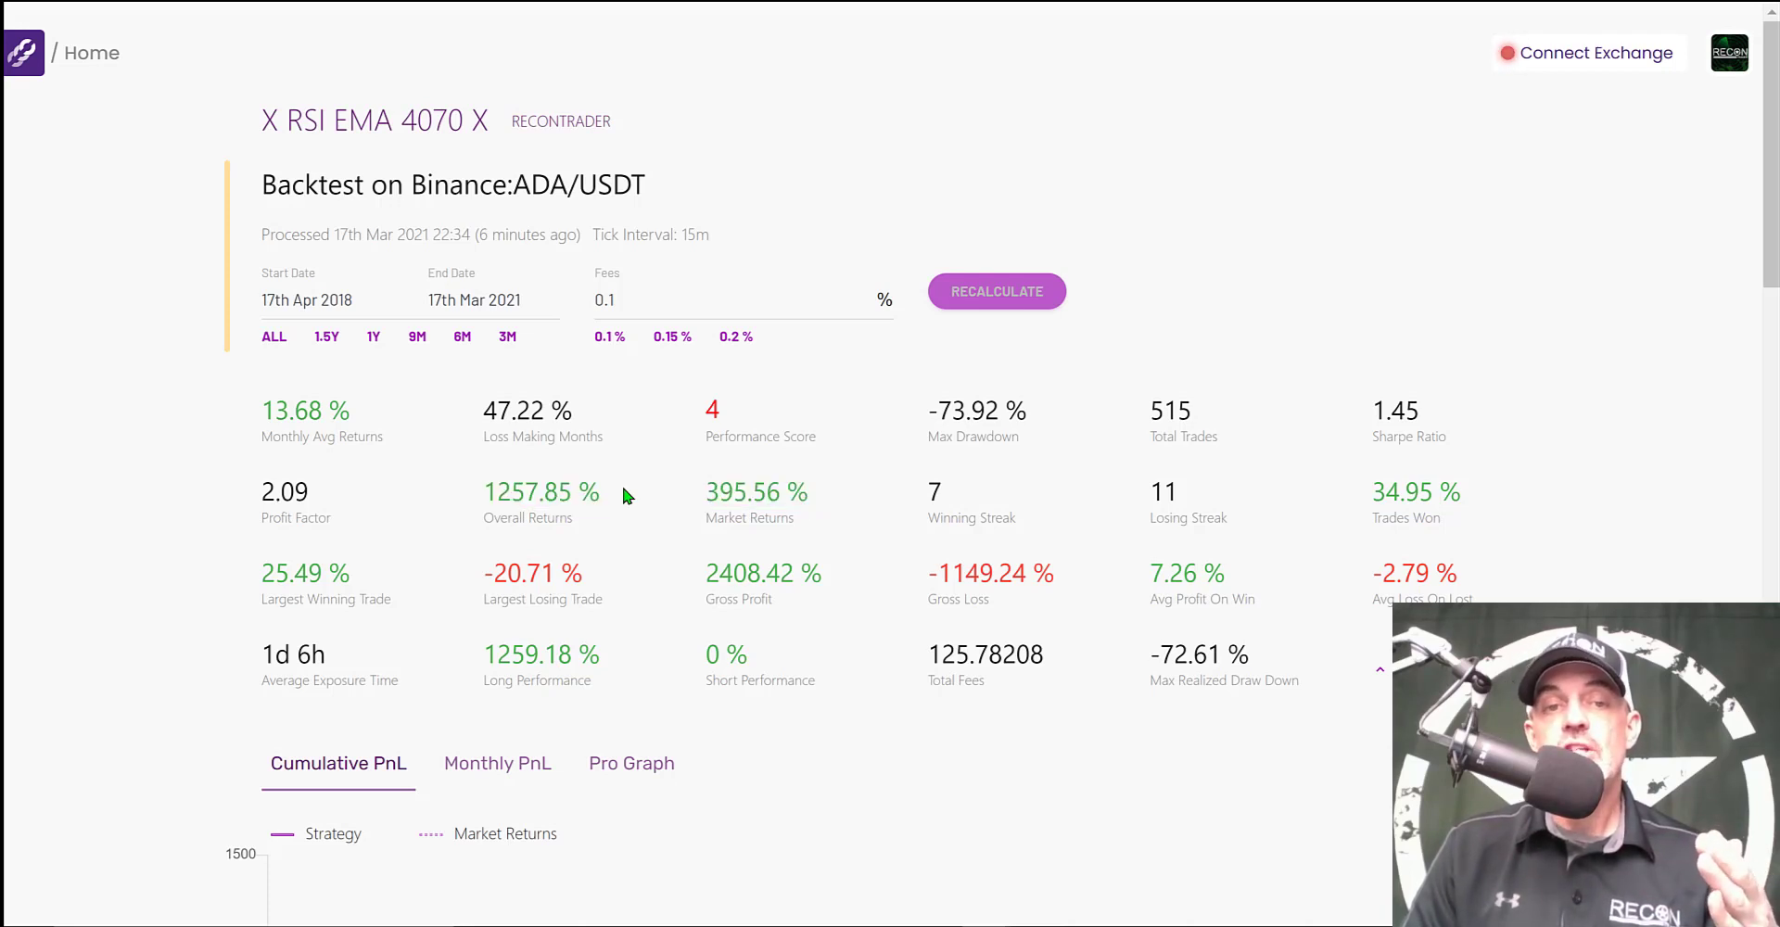
left_click_drag(621, 490, 477, 489)
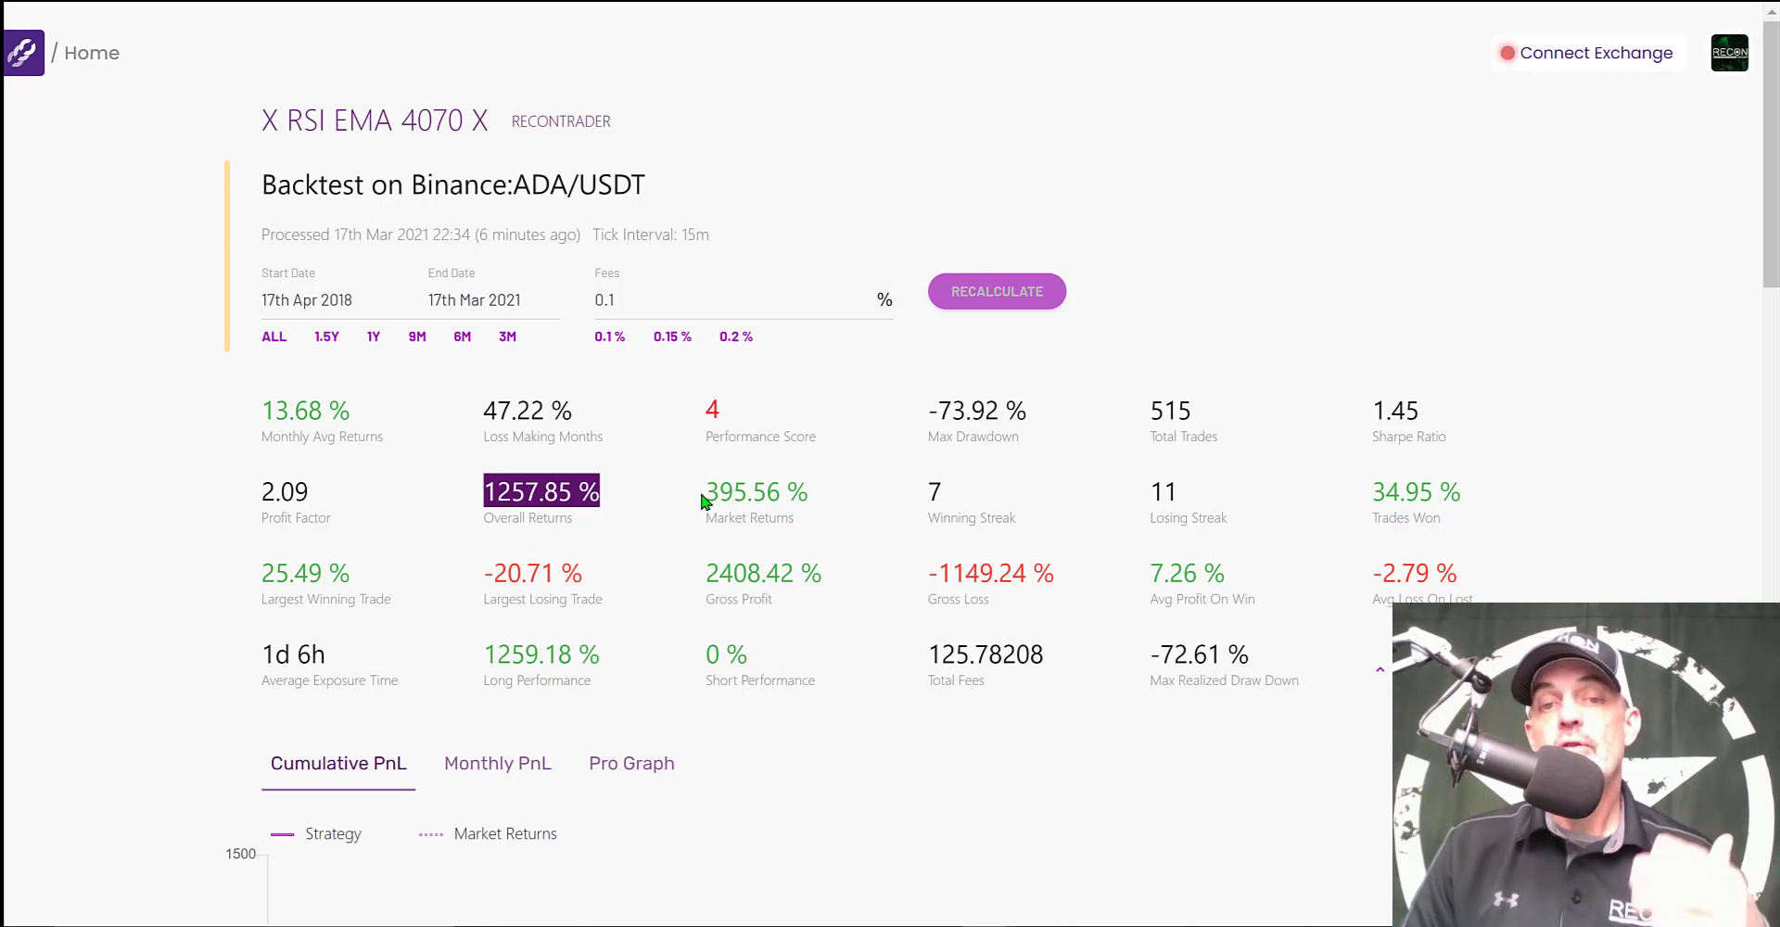
left_click_drag(704, 494, 821, 495)
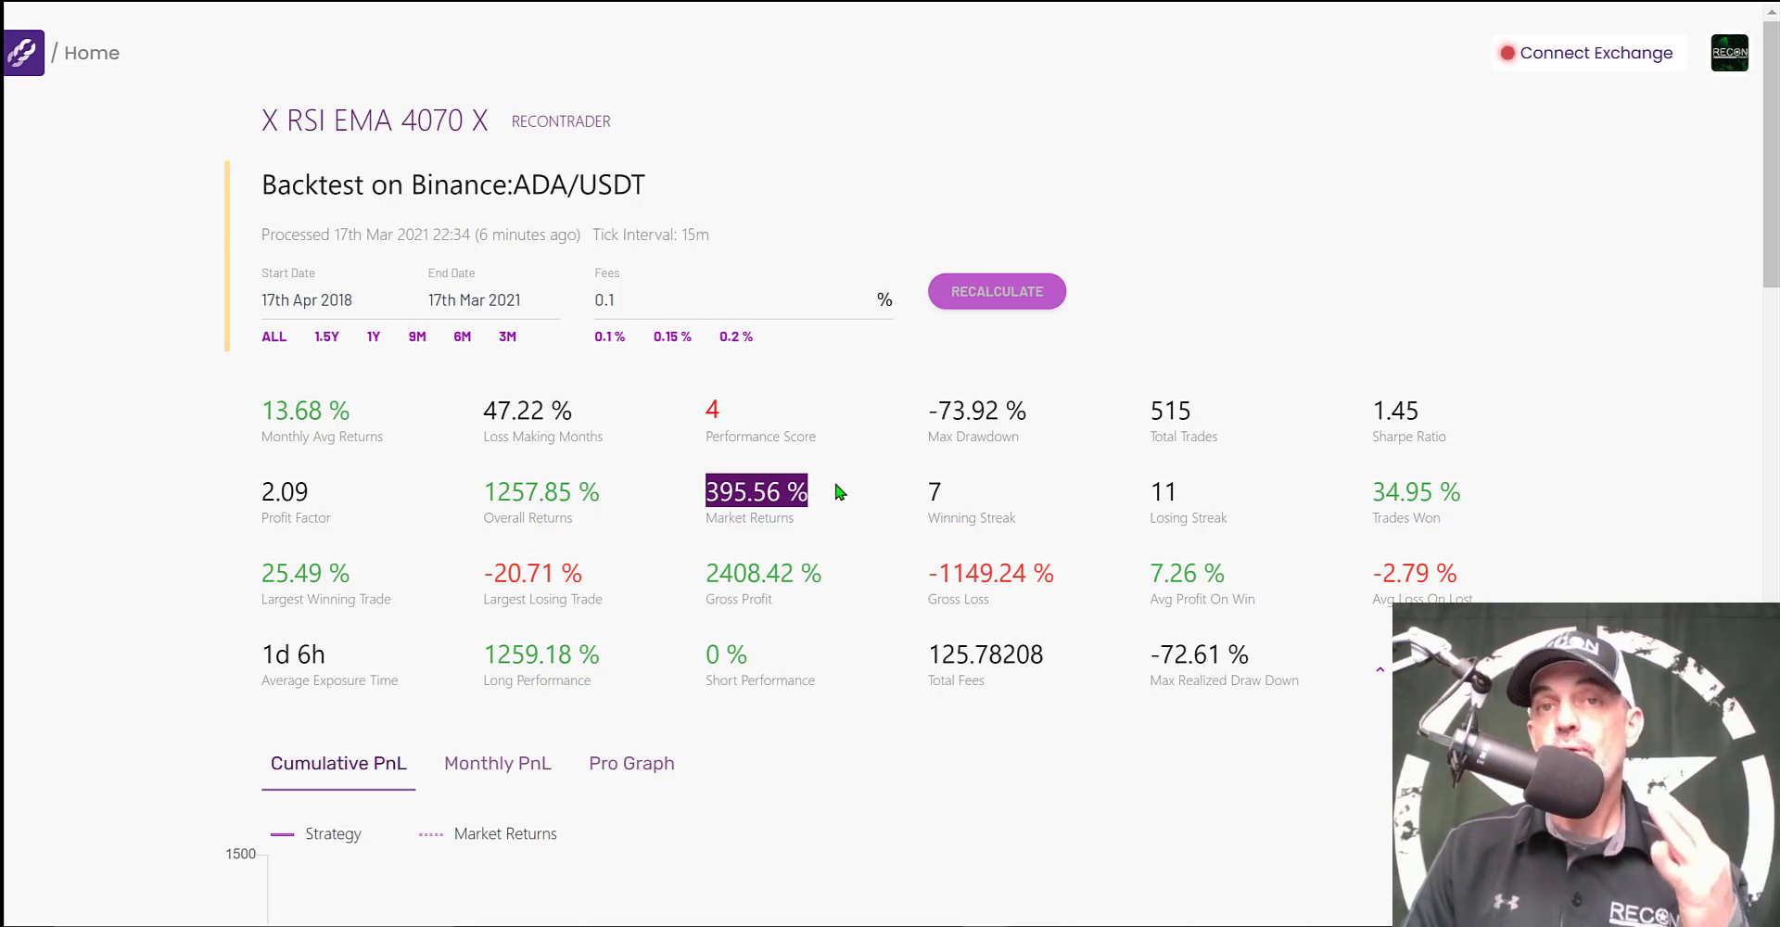
mouse_move(481, 492)
left_mouse_down()
mouse_move(616, 482)
mouse_move(473, 486)
left_mouse_up()
left_click(616, 482)
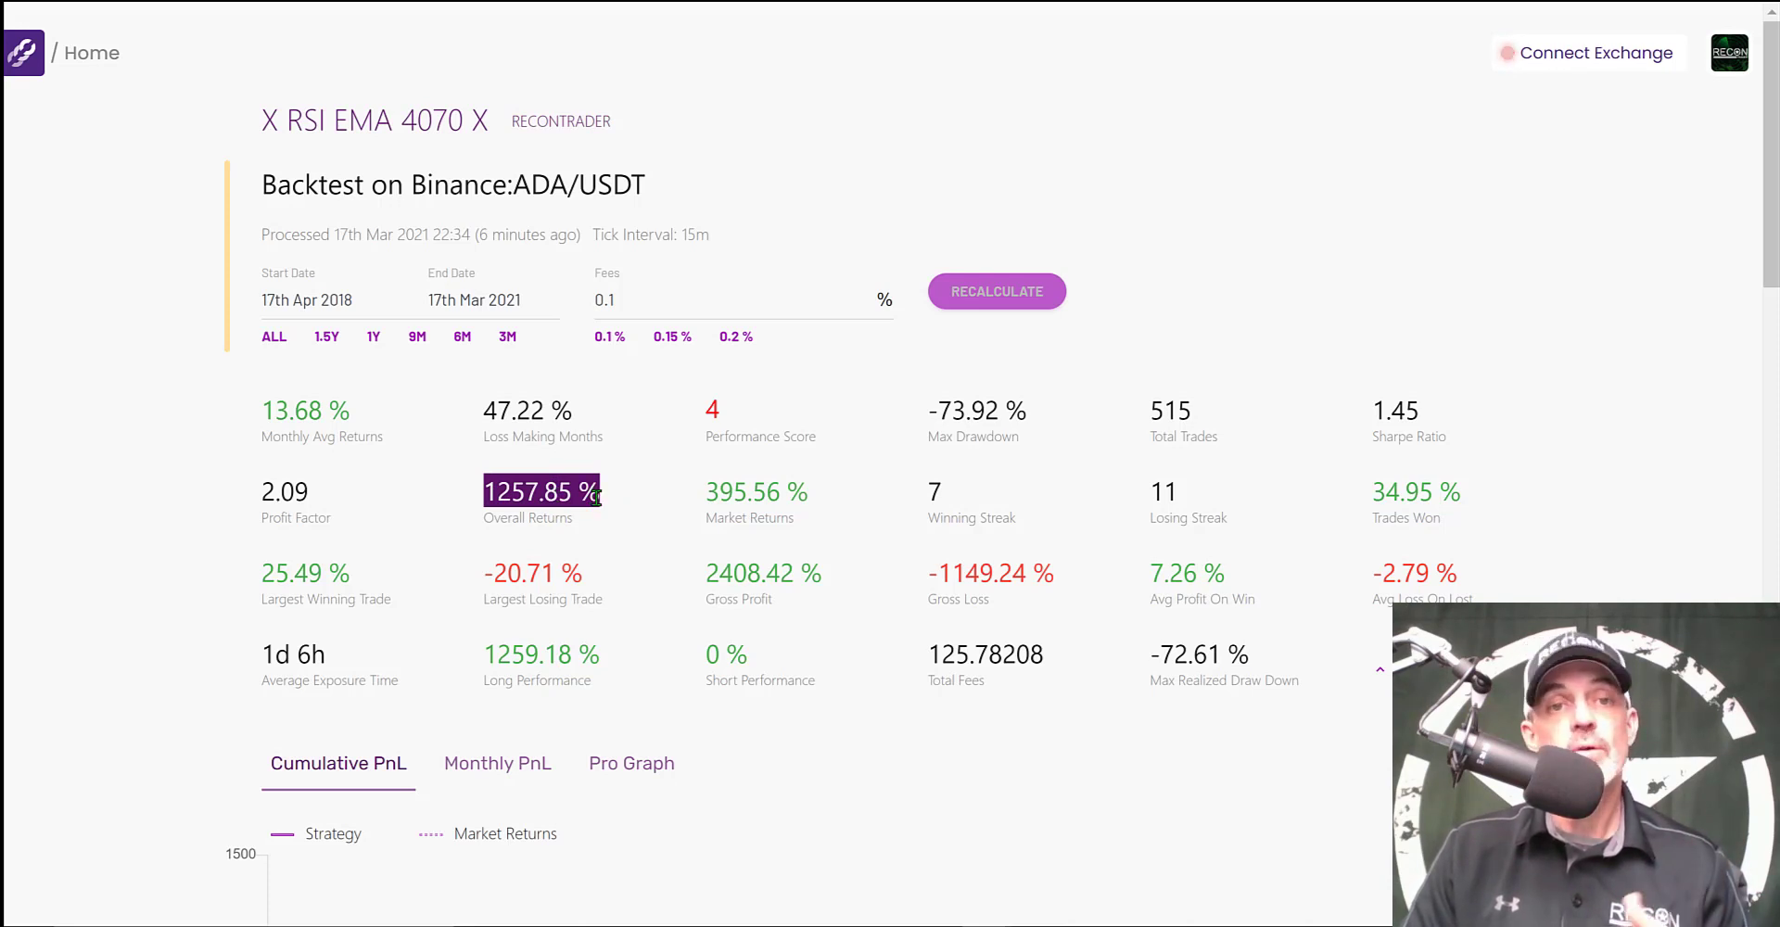
Recalculate the backtest for the last 3 months, then again with fees lowered from 0.1 to 0.075 %
left_click(510, 340)
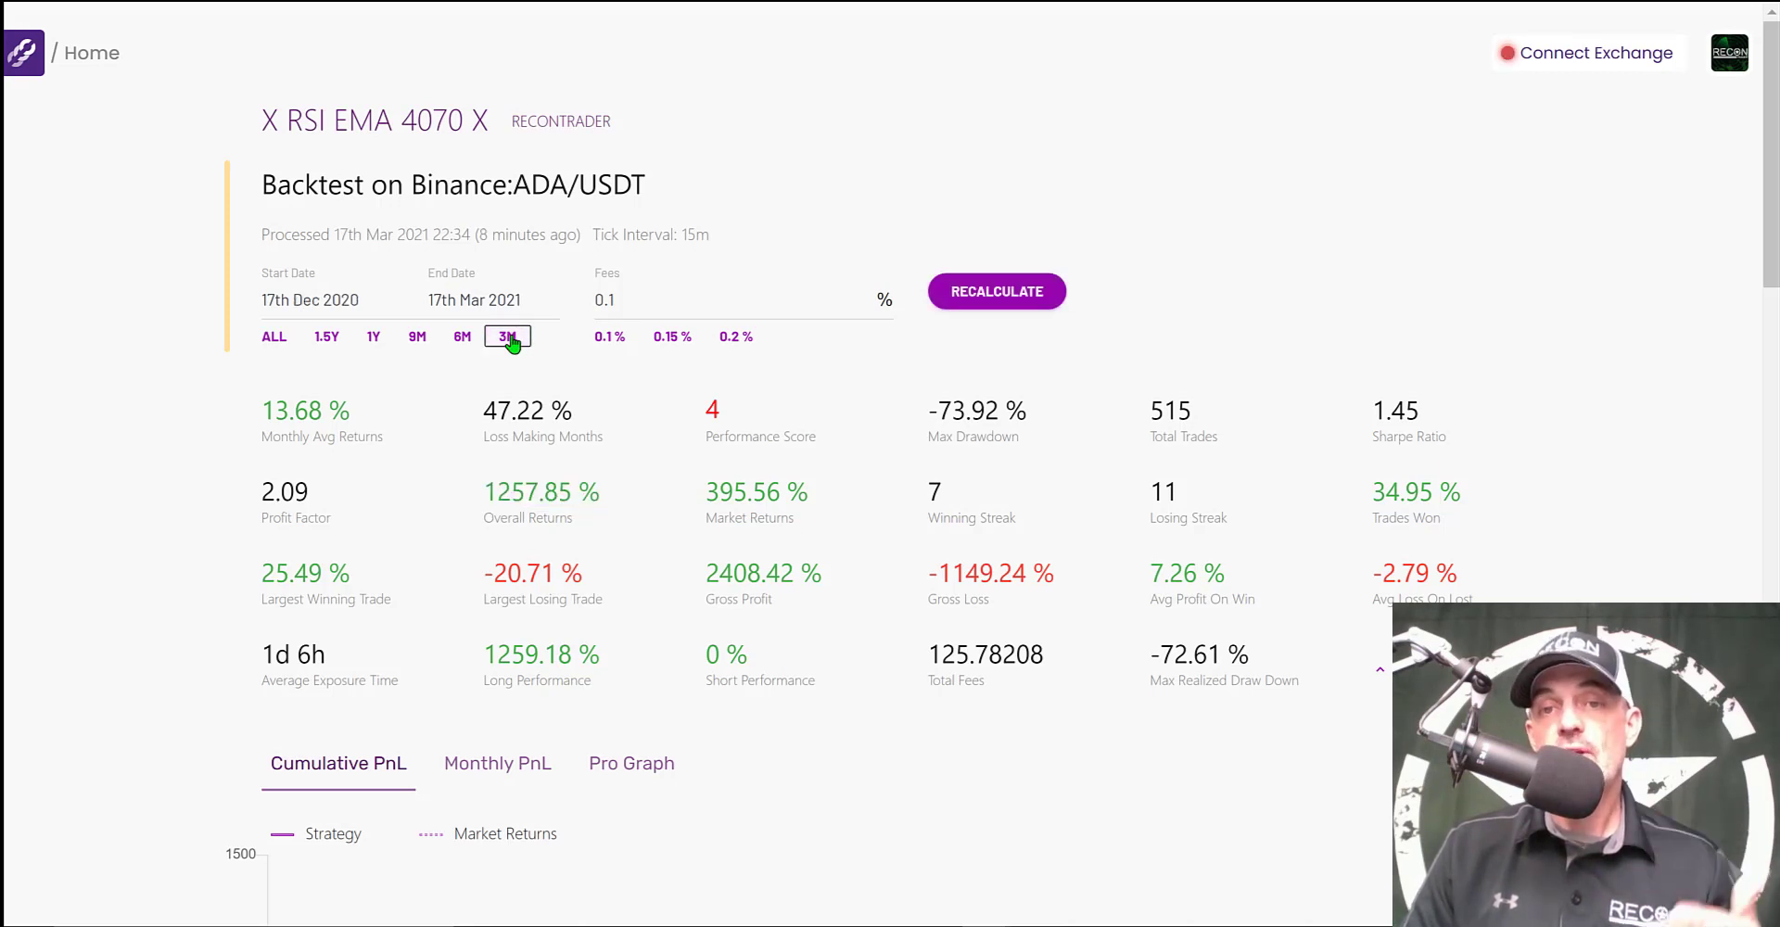
left_click(997, 293)
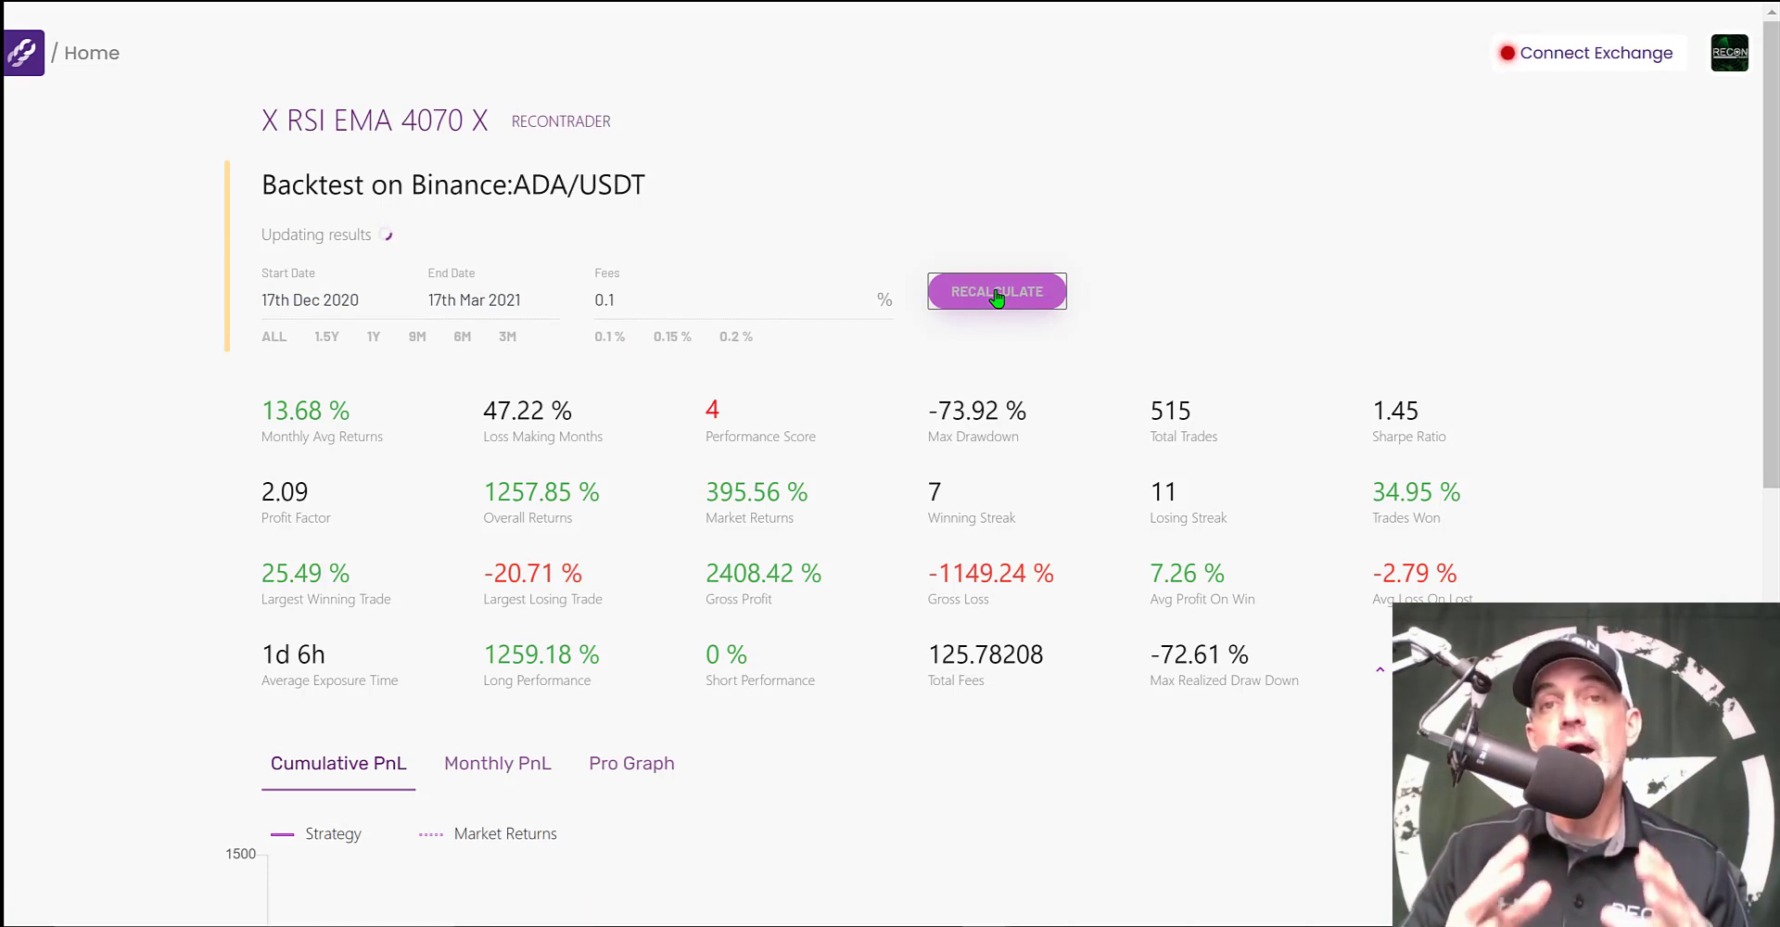
left_click(613, 299)
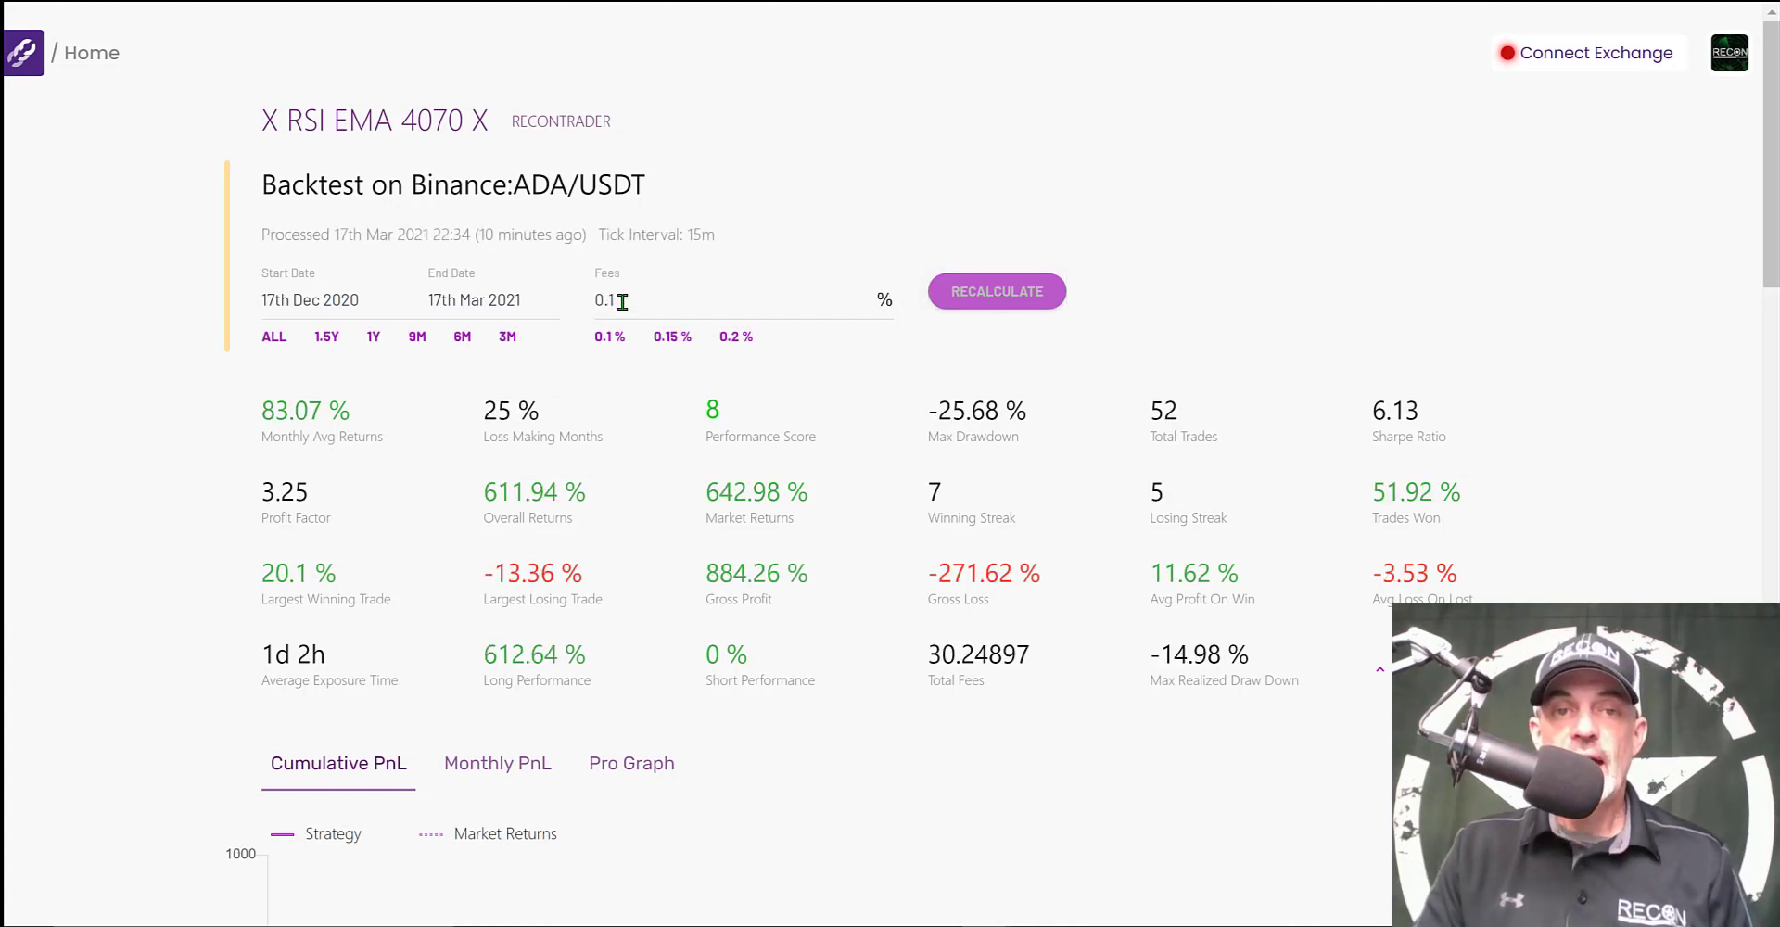
key("BackSpace")
left_click(612, 299)
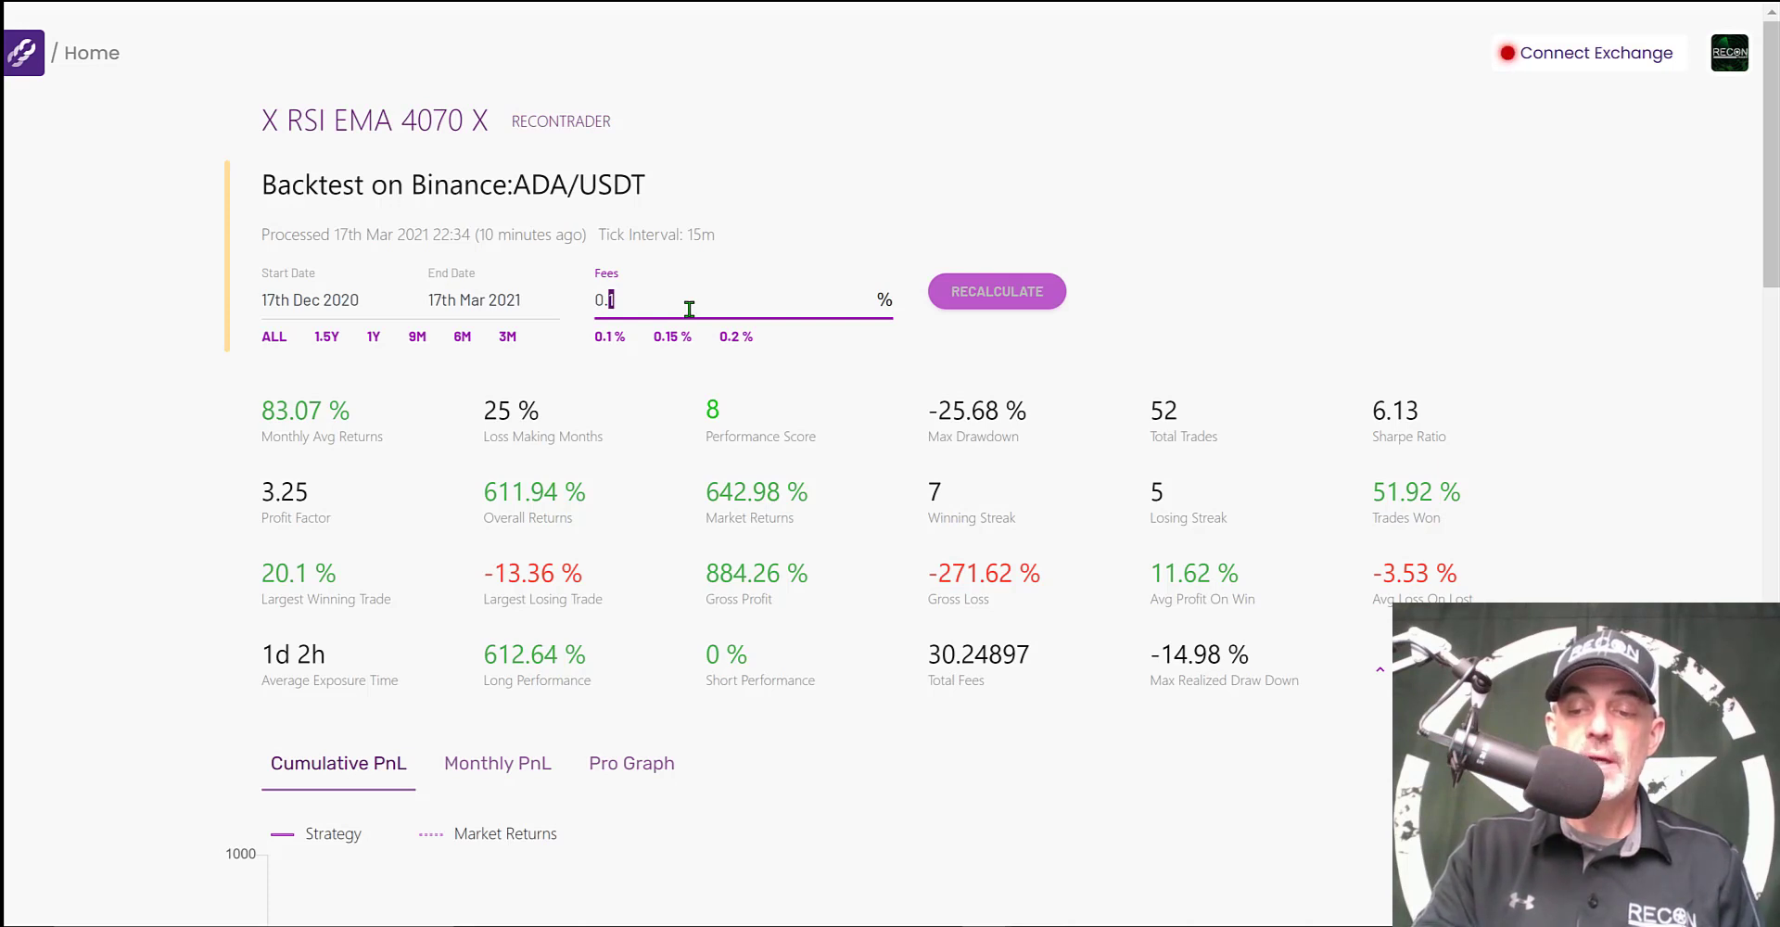
type("075")
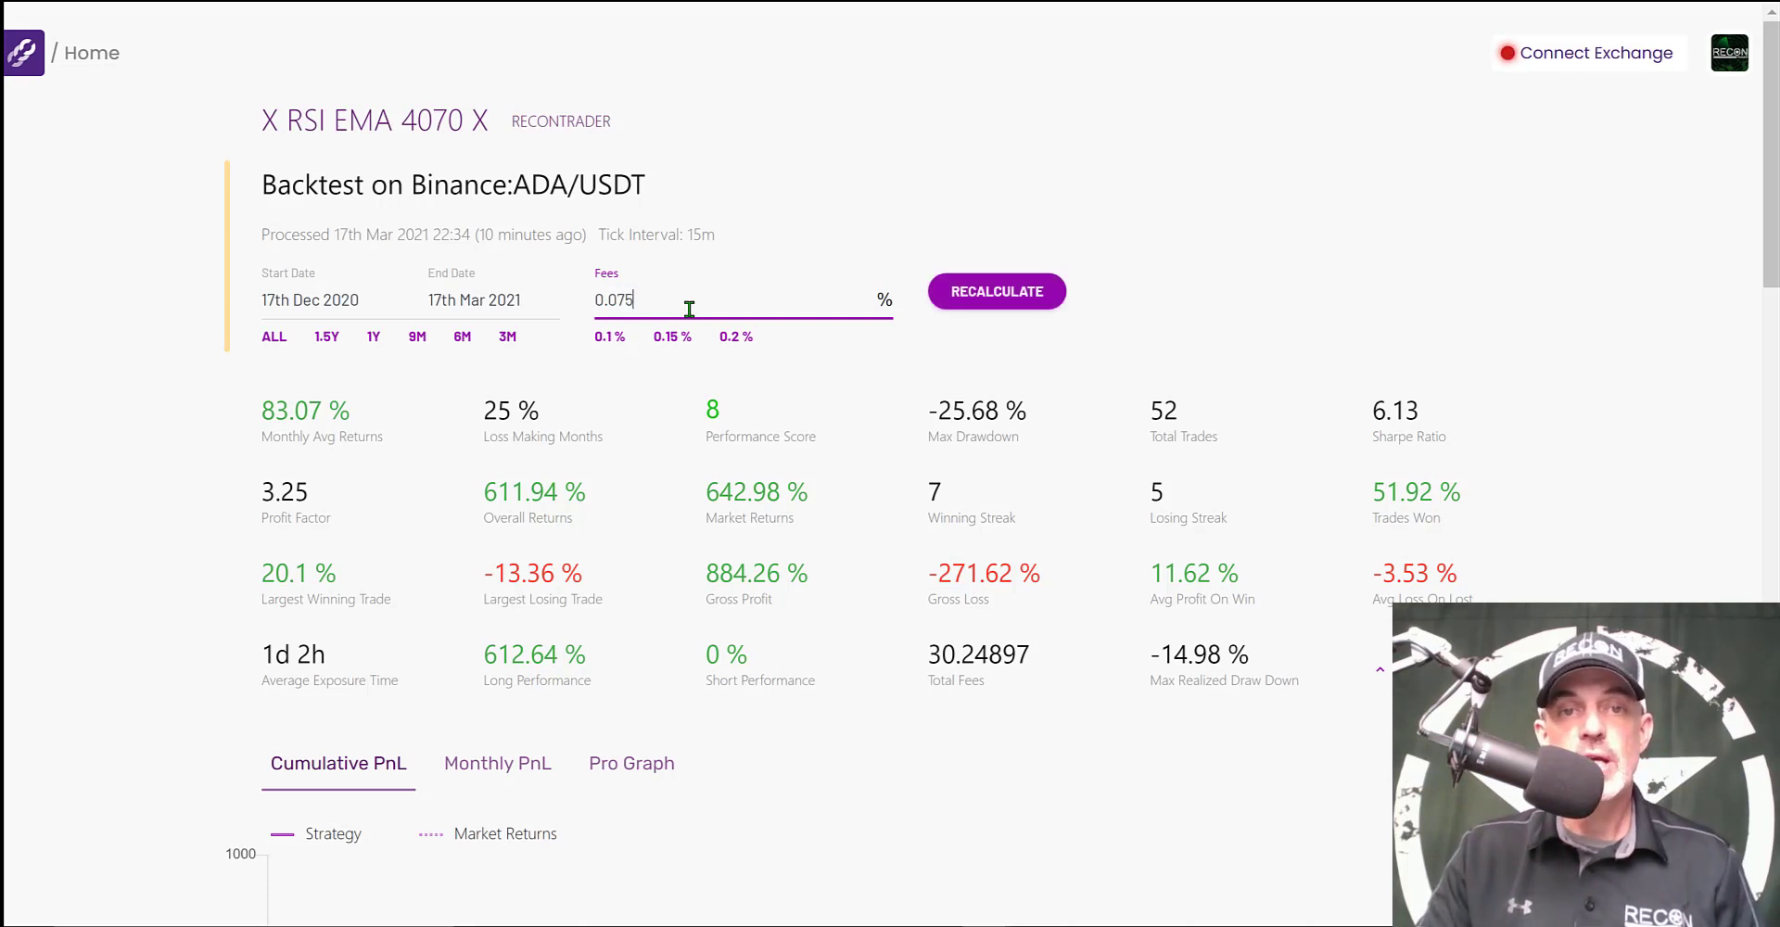
left_click(996, 297)
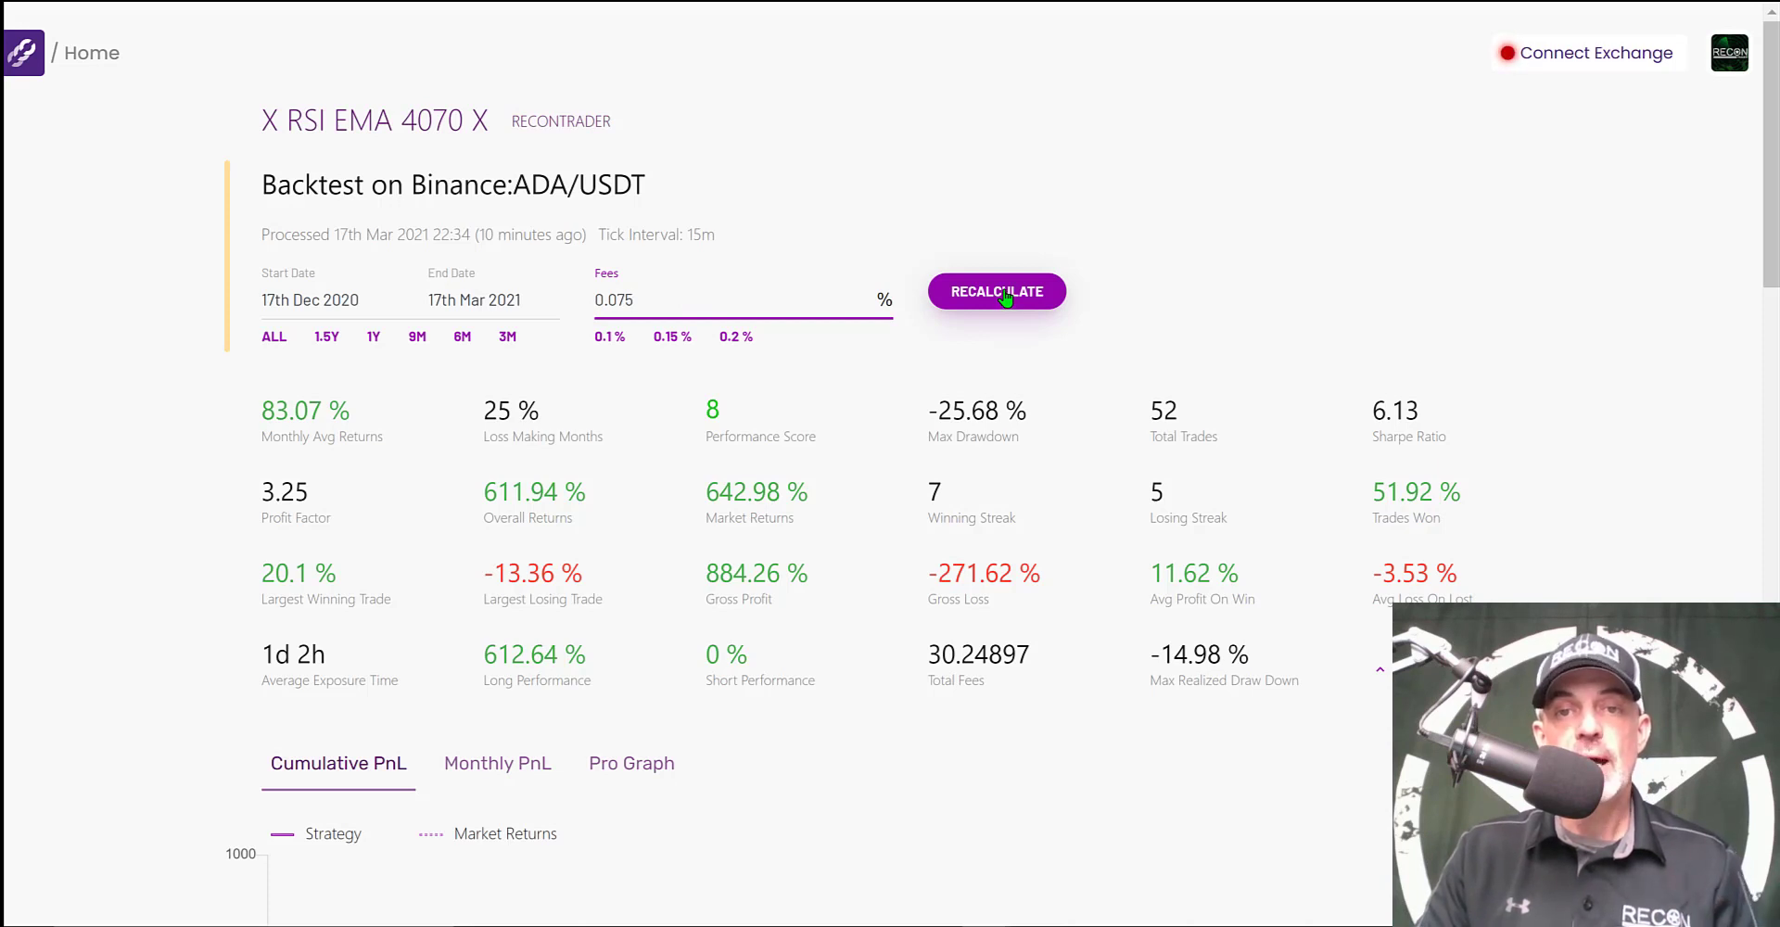
left_click(1003, 297)
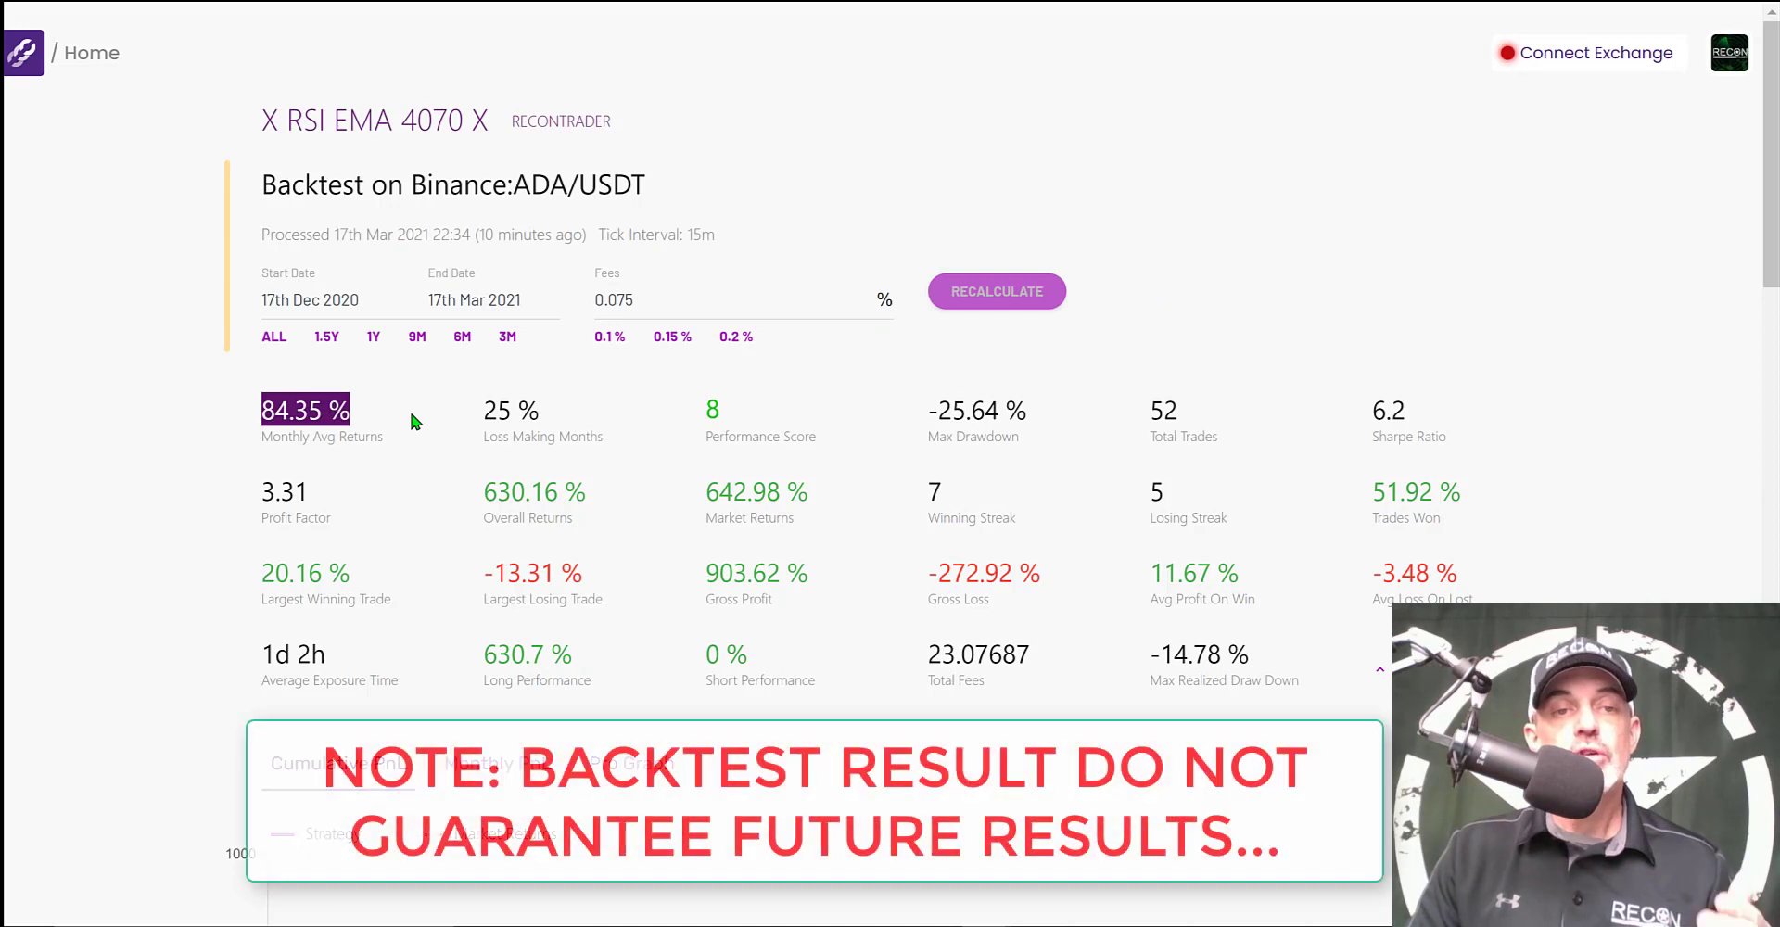
Highlight the 84.35 % monthly return, 630.16 % overall return and 642.98 % market return
left_click_drag(380, 408, 259, 412)
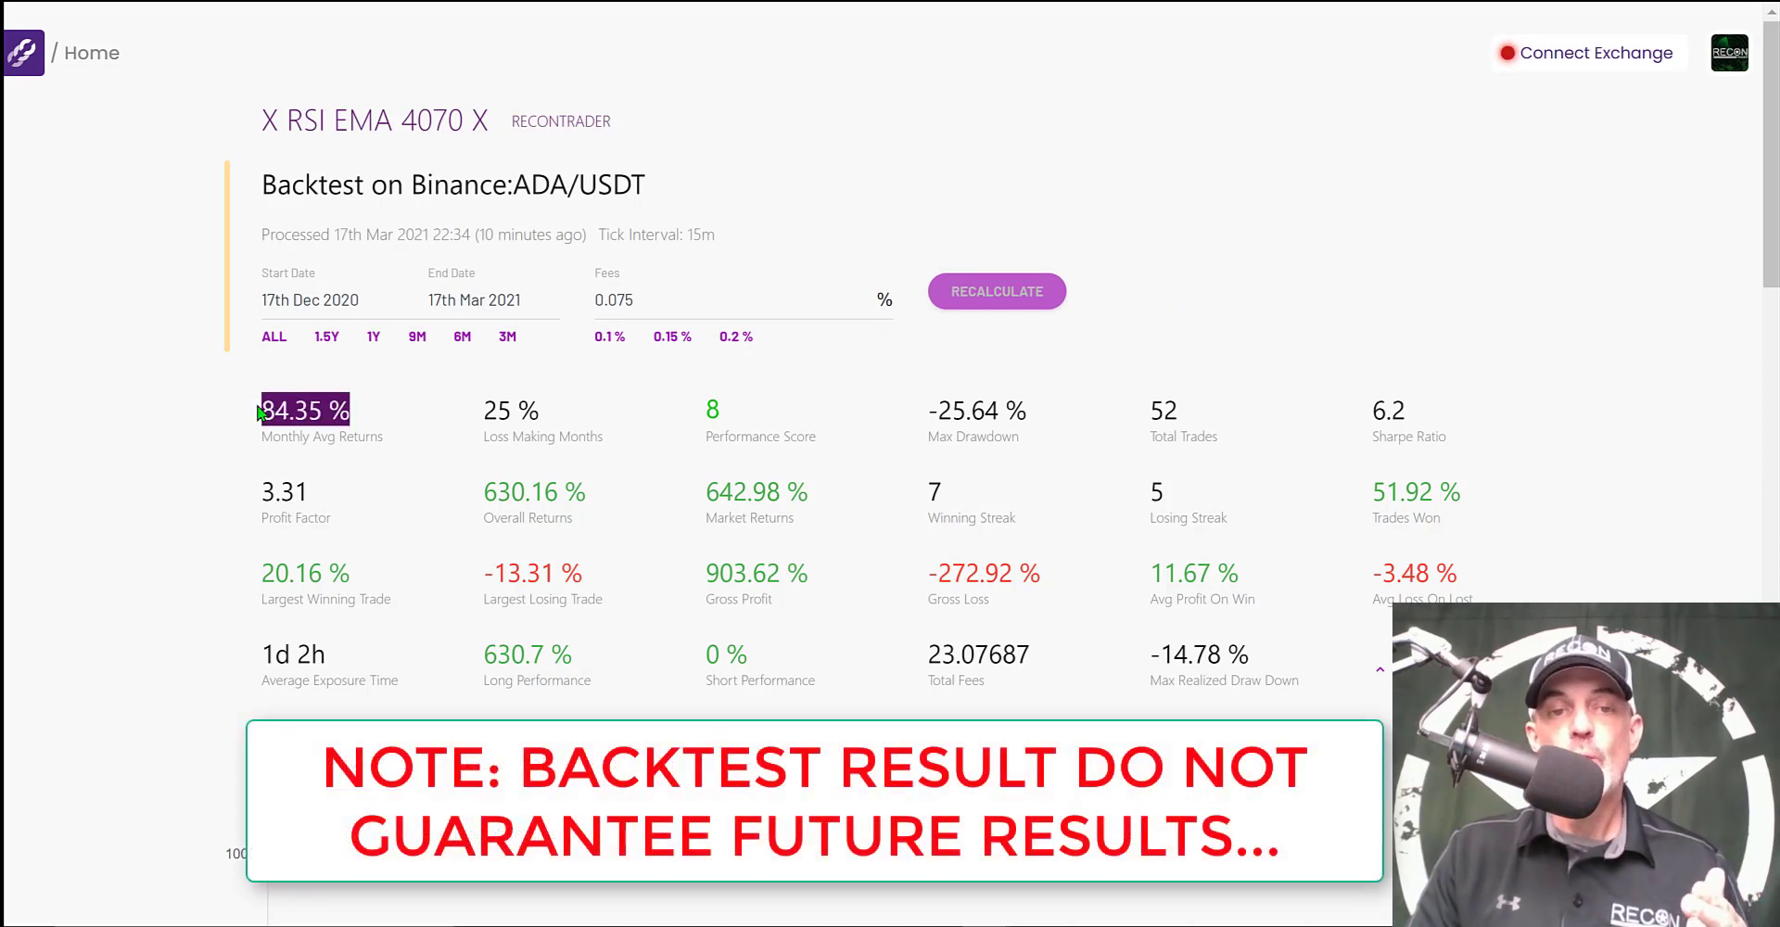
left_click_drag(478, 491, 593, 496)
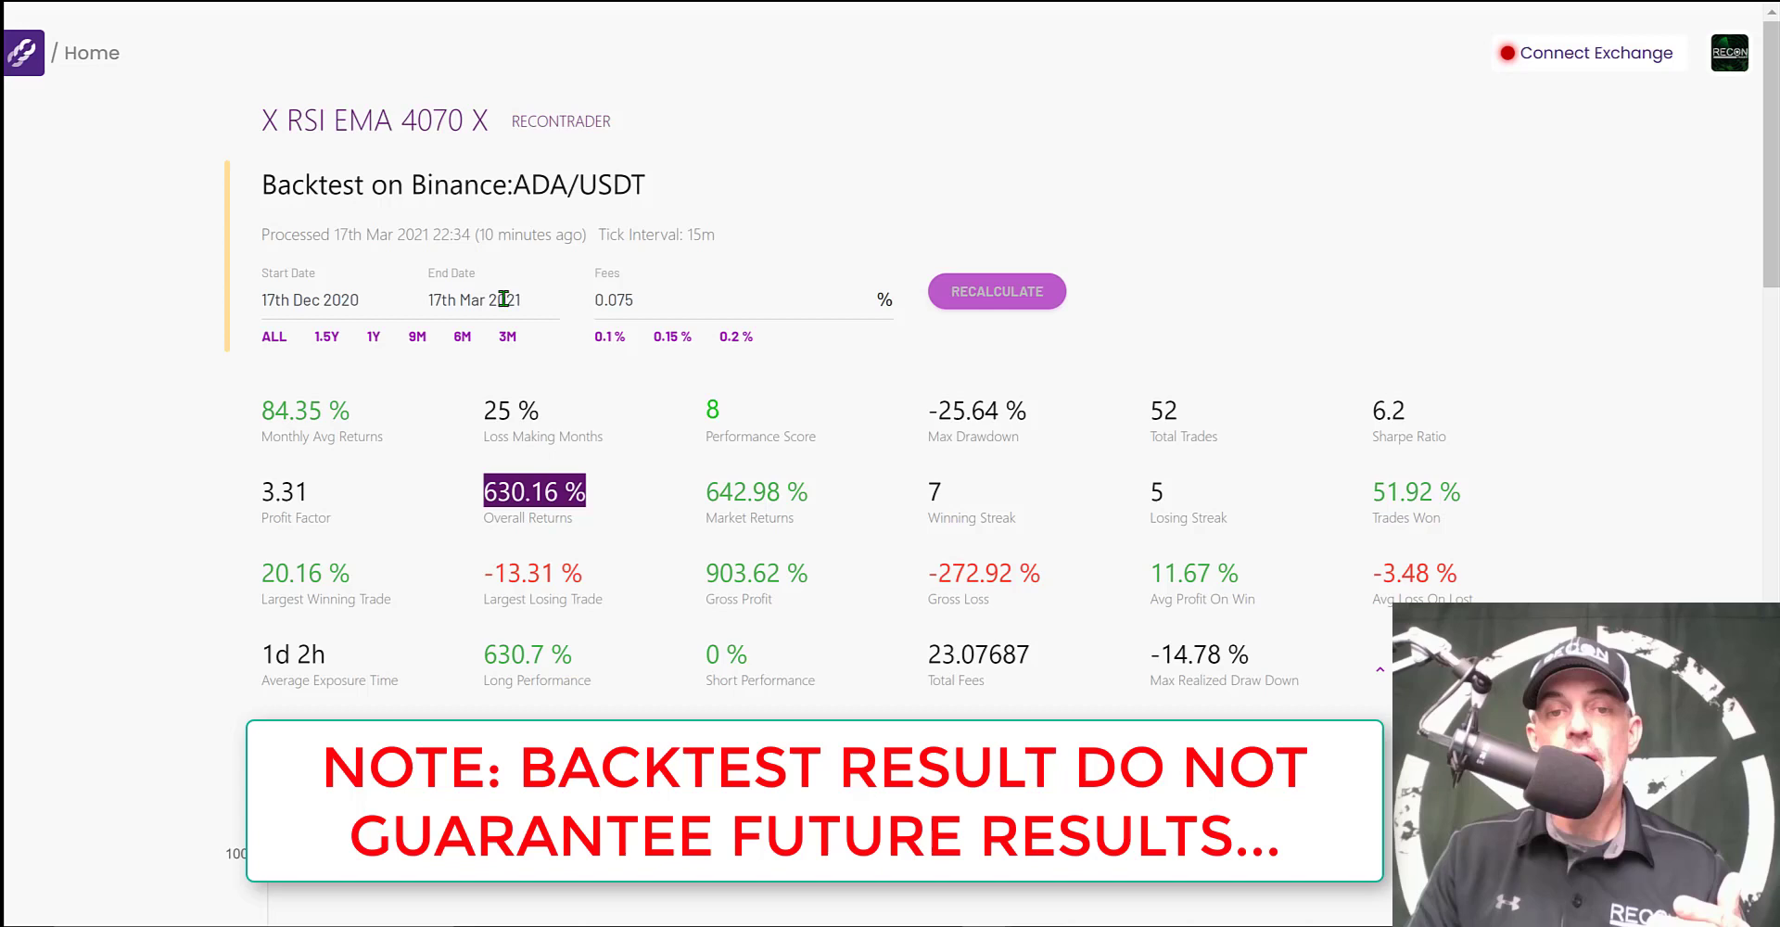
left_click_drag(688, 490, 804, 484)
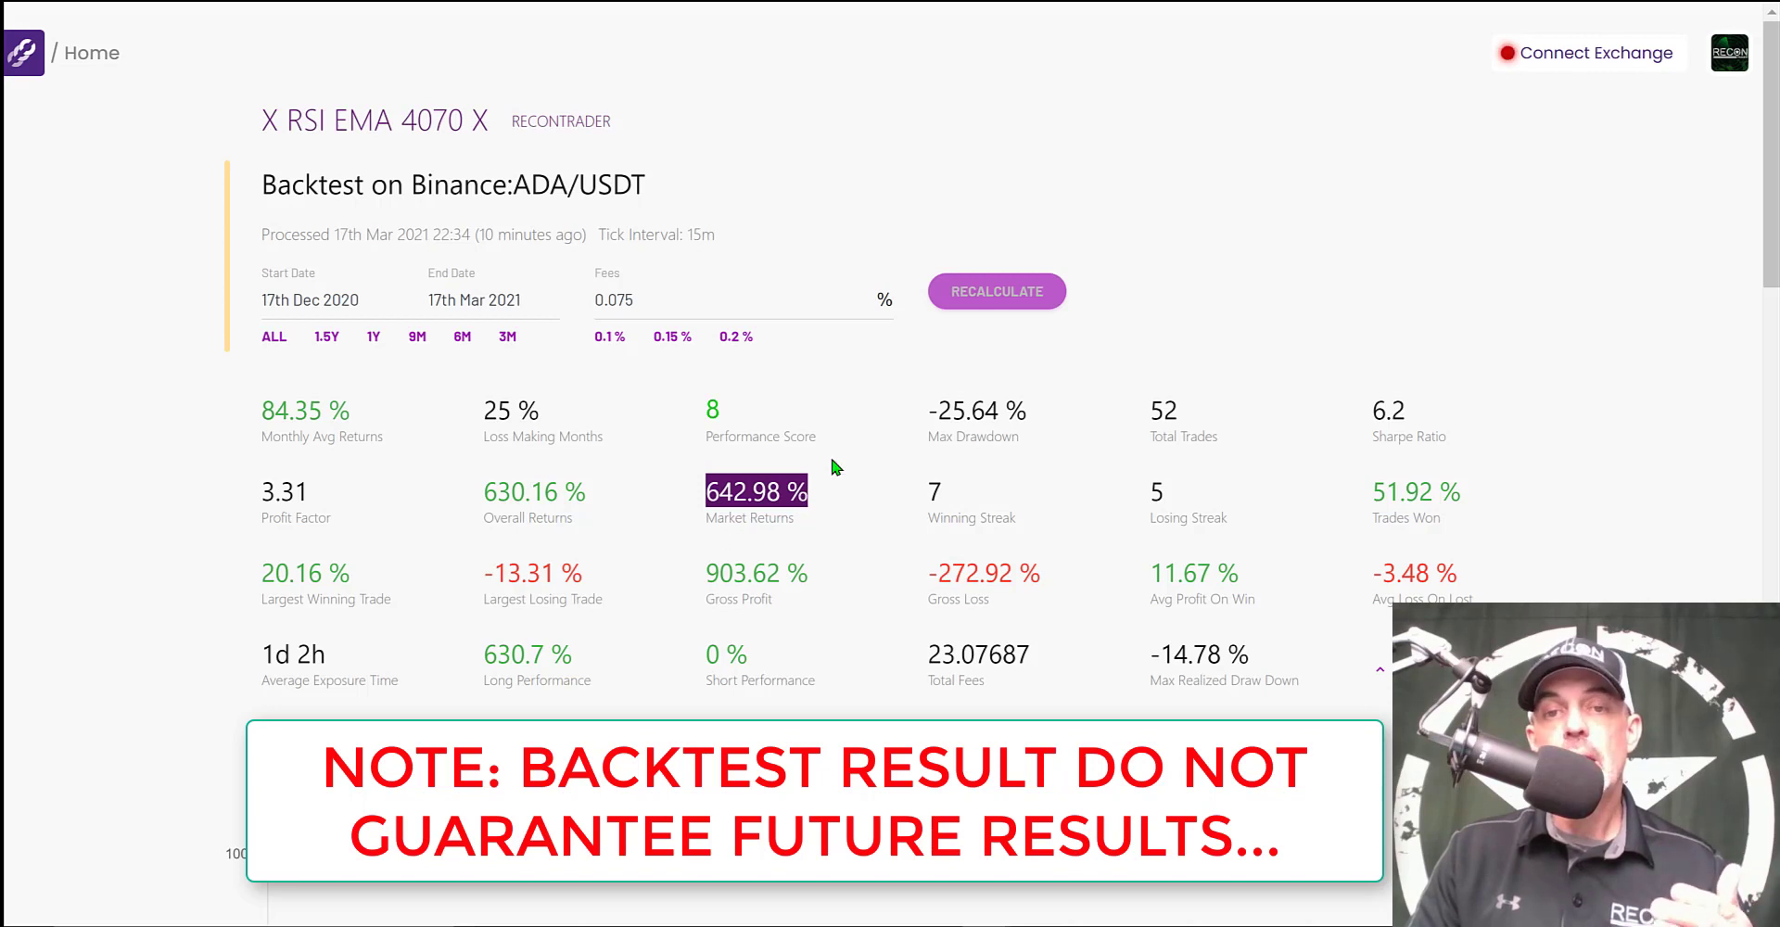
left_click(586, 493)
triple_click(520, 494)
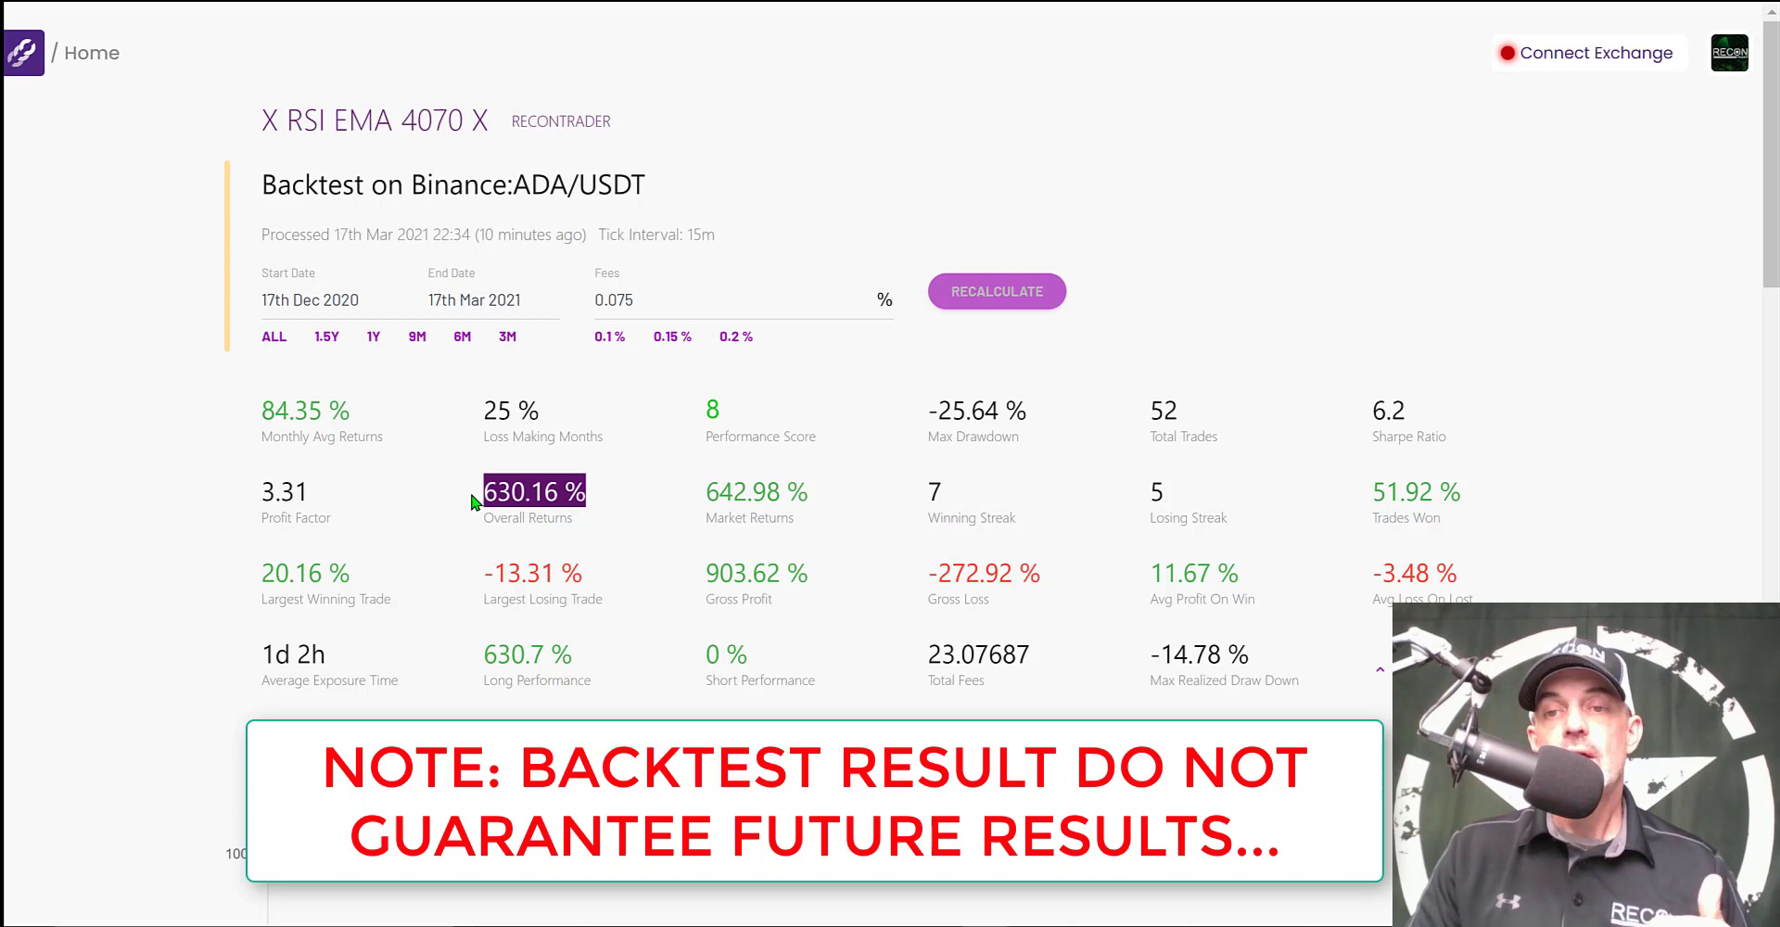
left_click(607, 500)
triple_click(491, 490)
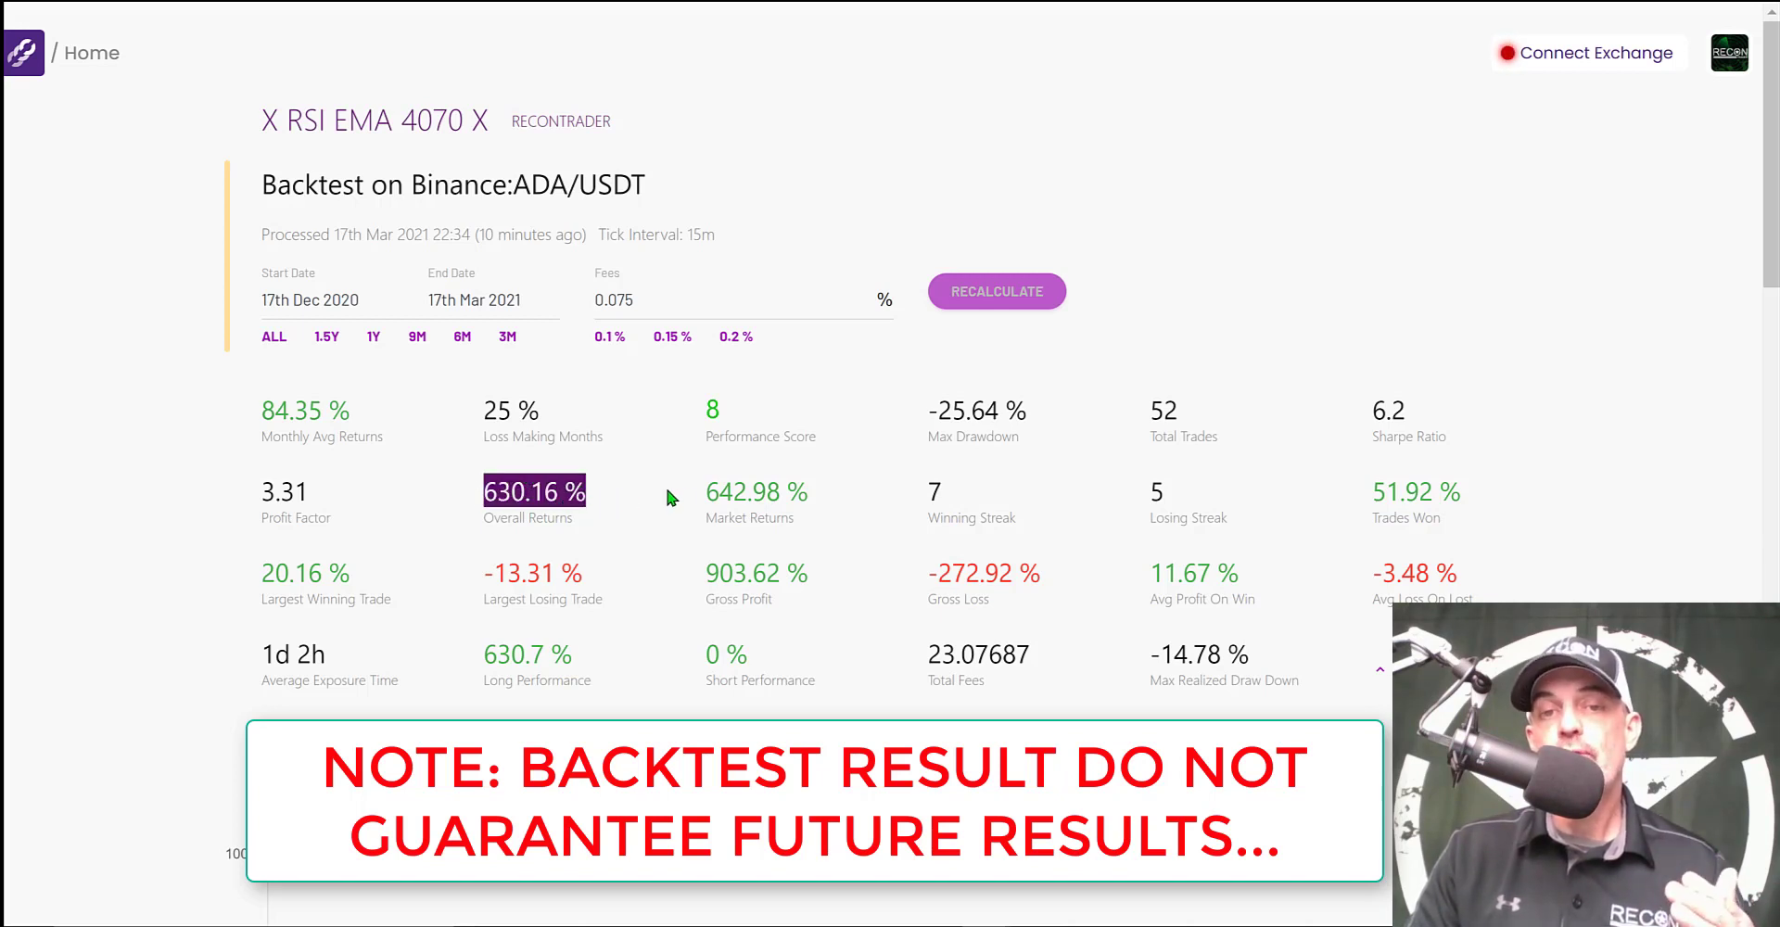
left_click_drag(690, 489, 821, 483)
Highlight Performance Score 8 and its explanation, 25.64 % max drawdown, 52 trades and Sharpe Ratio 6.2
double_click(712, 408)
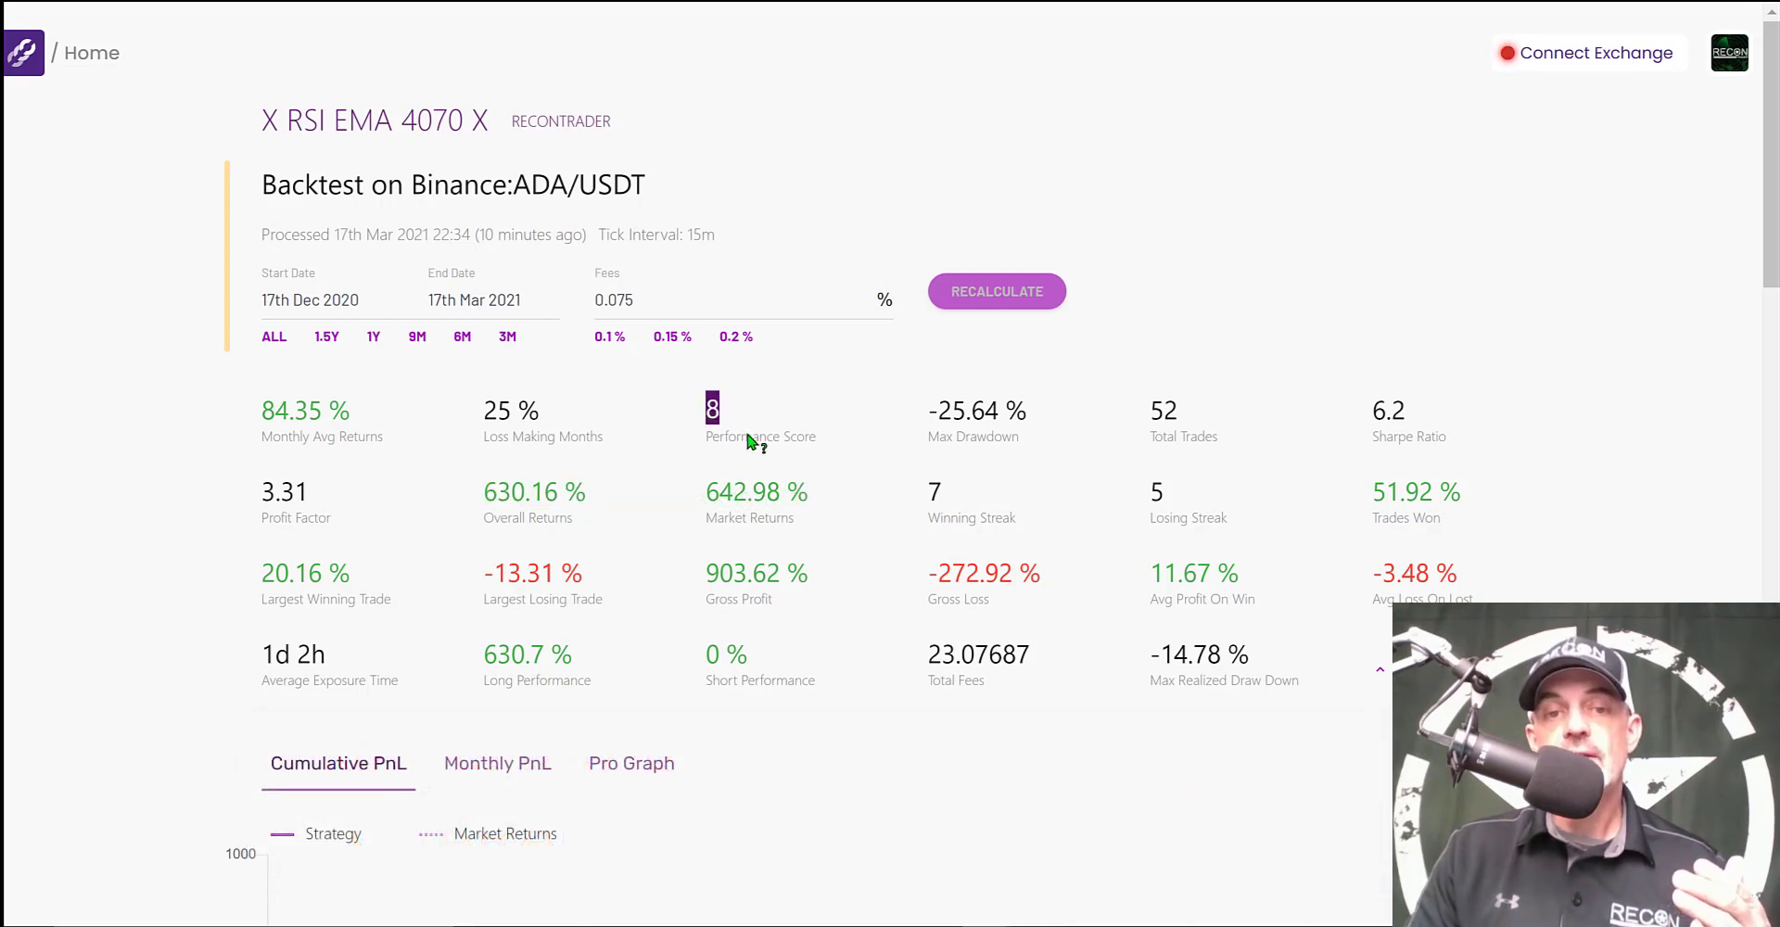
mouse_move(749, 441)
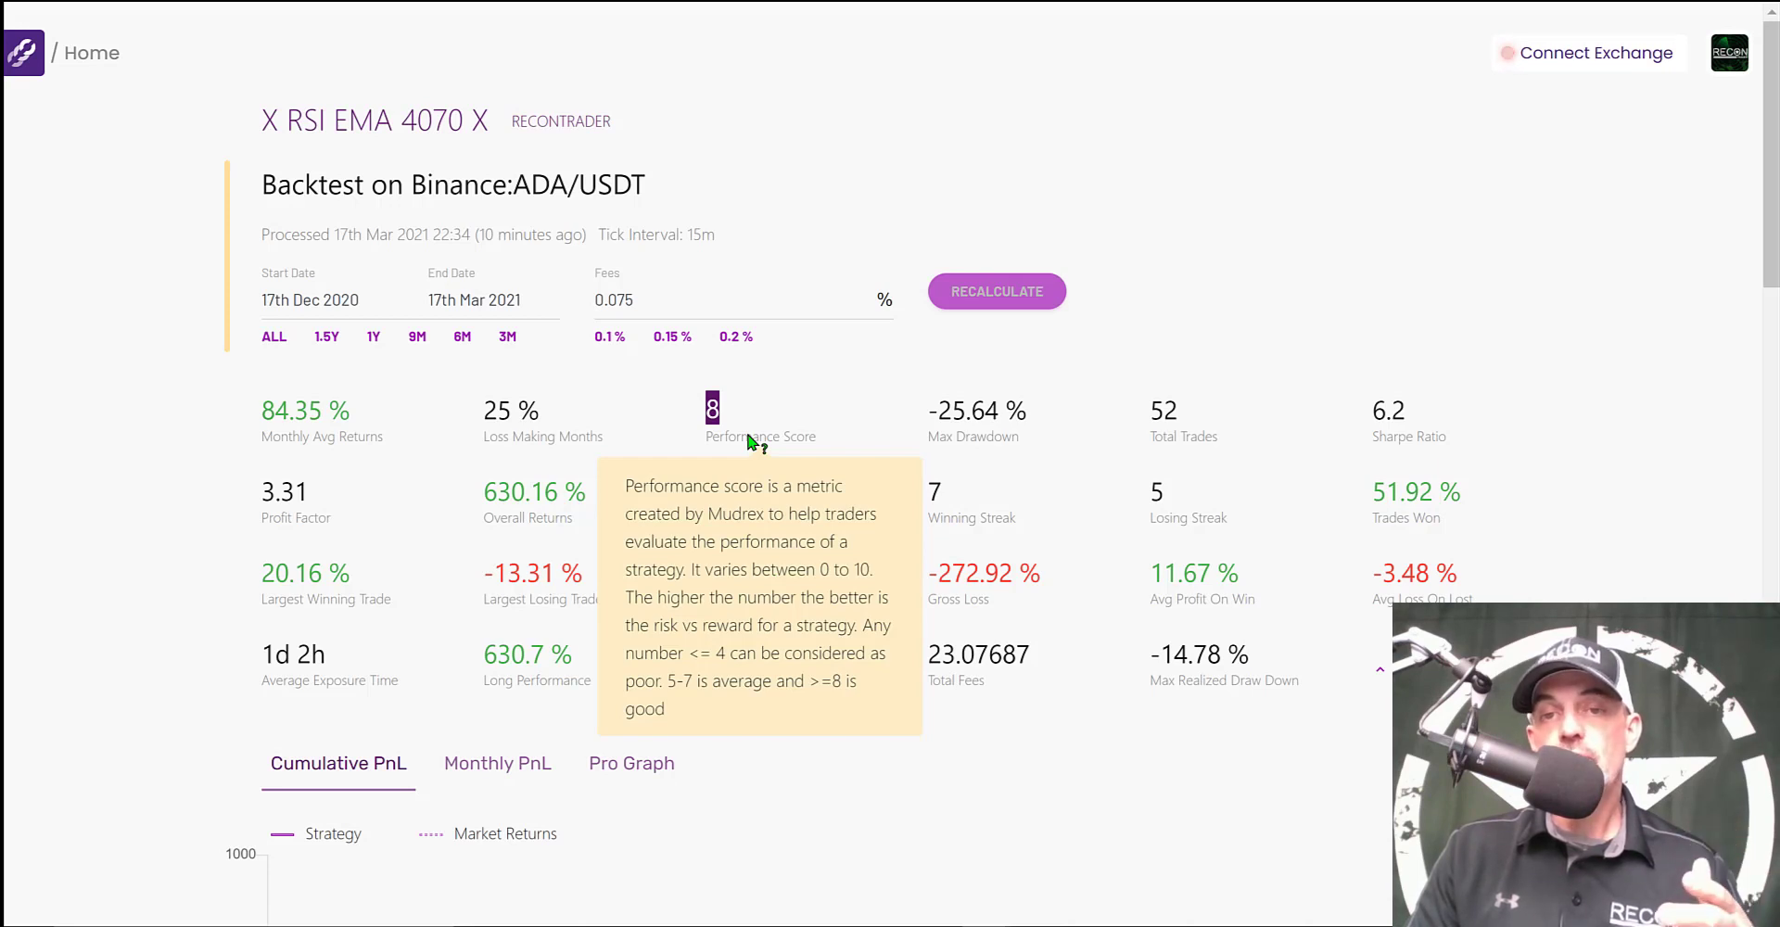
left_click(936, 405)
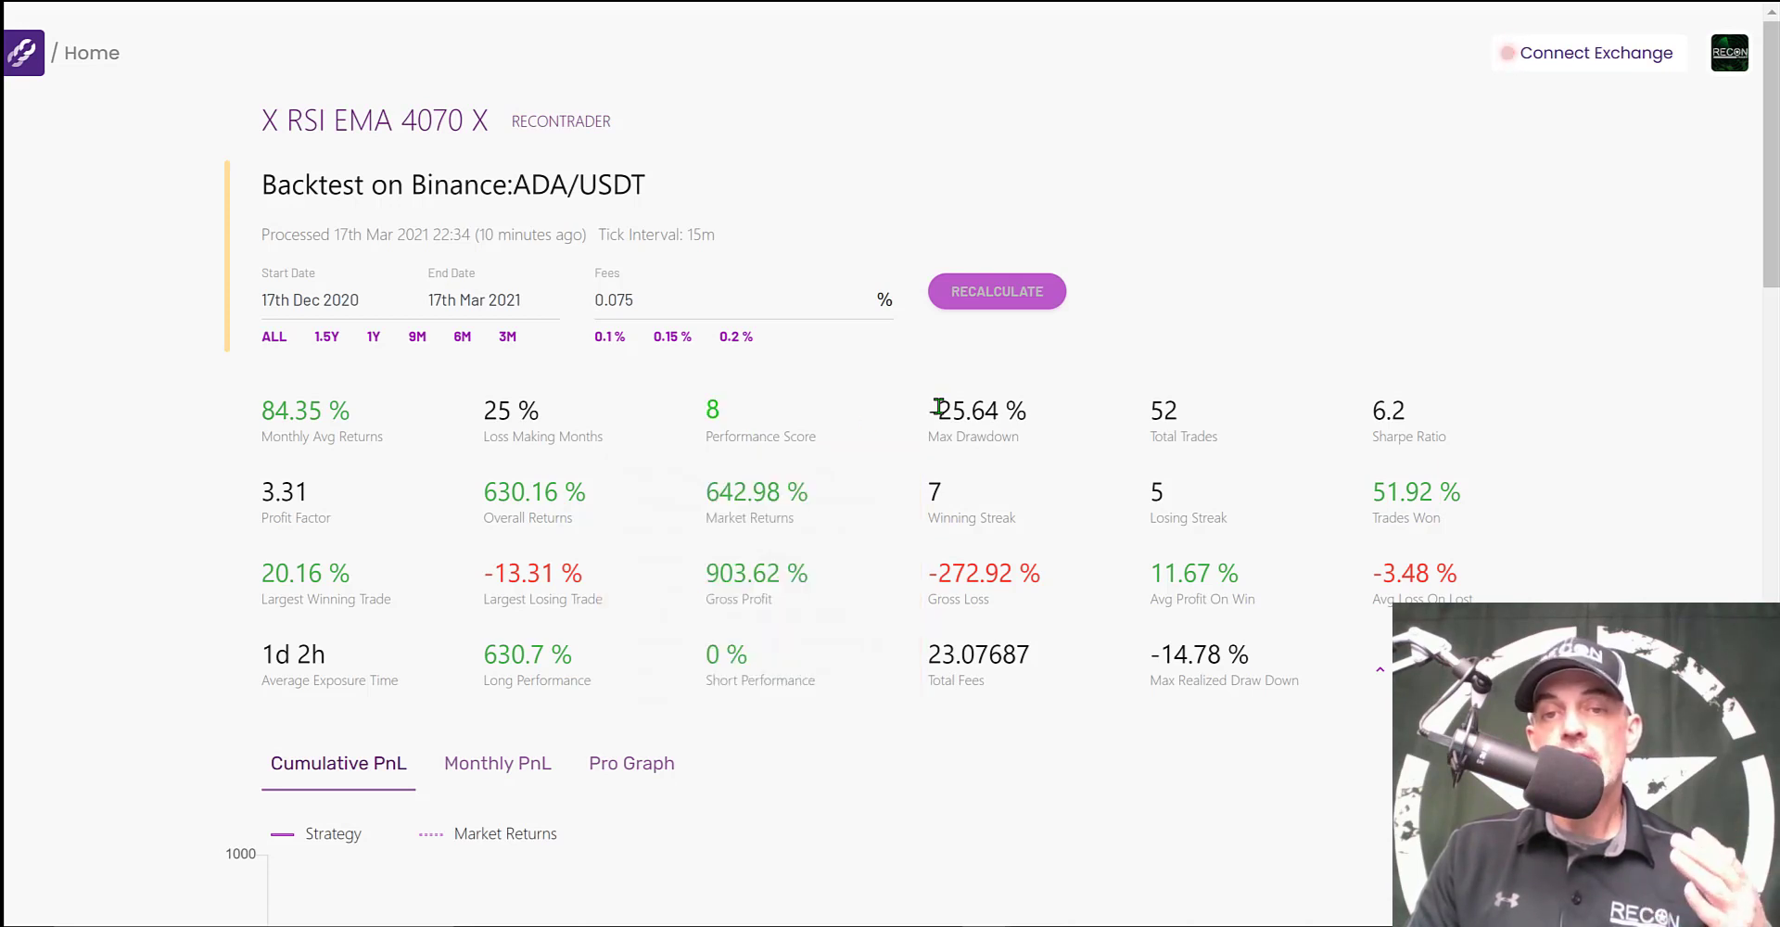
double_click(969, 408)
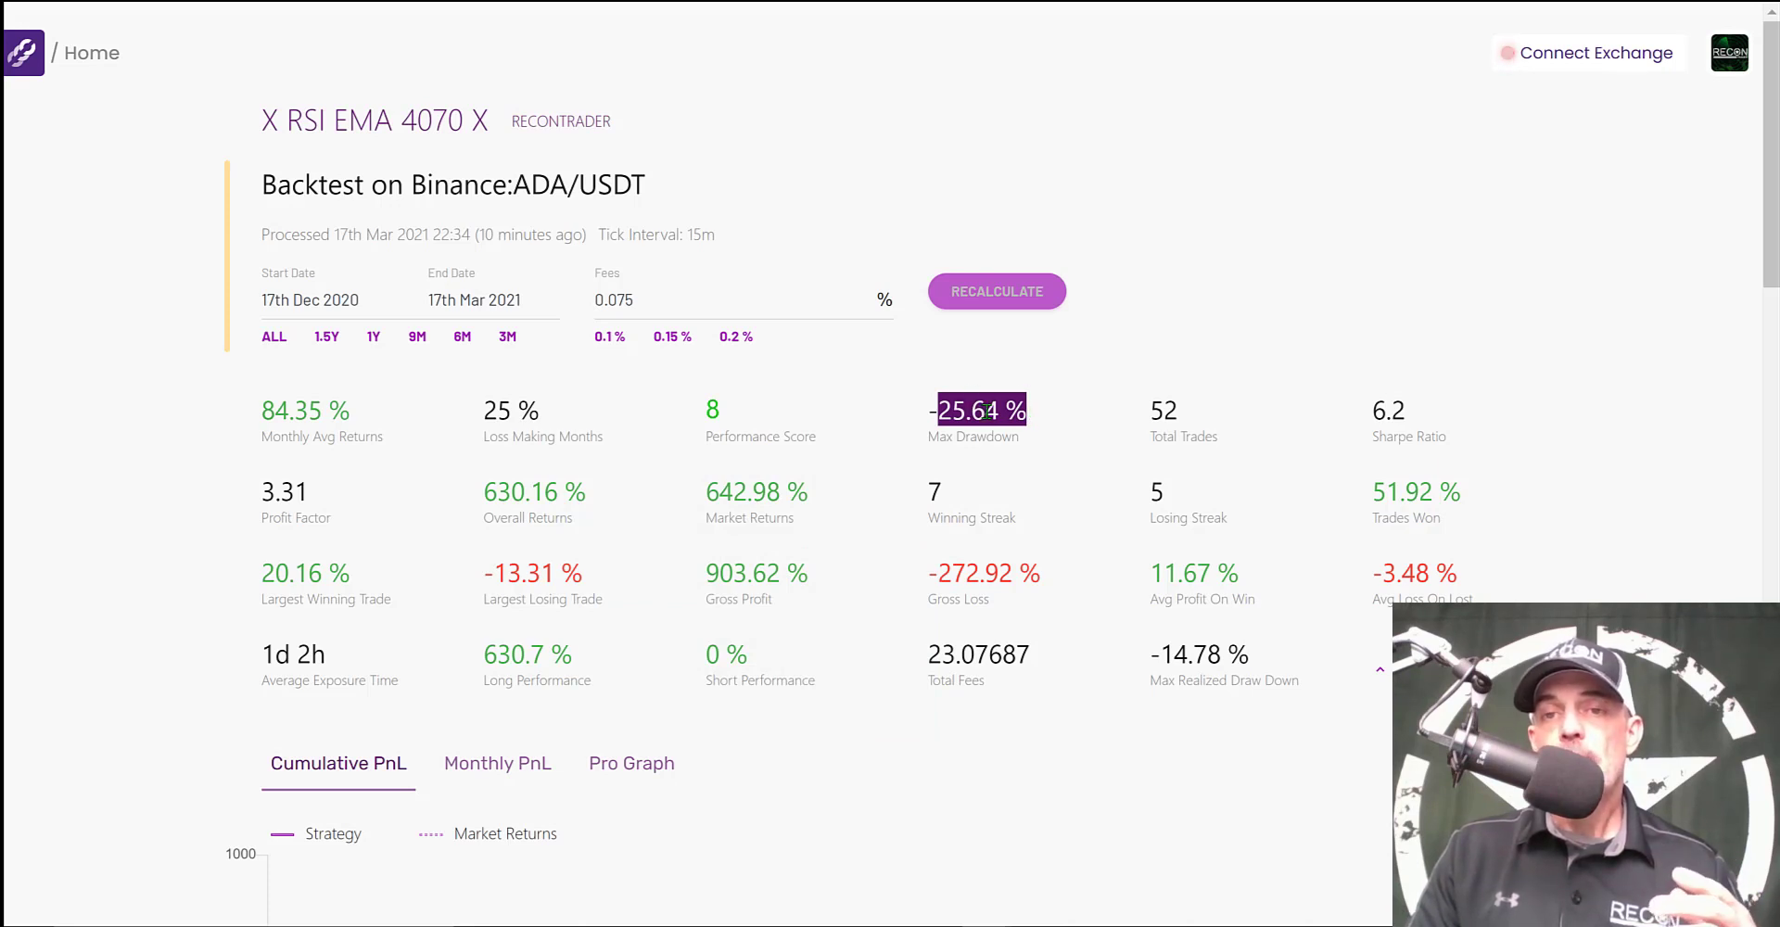
double_click(1196, 413)
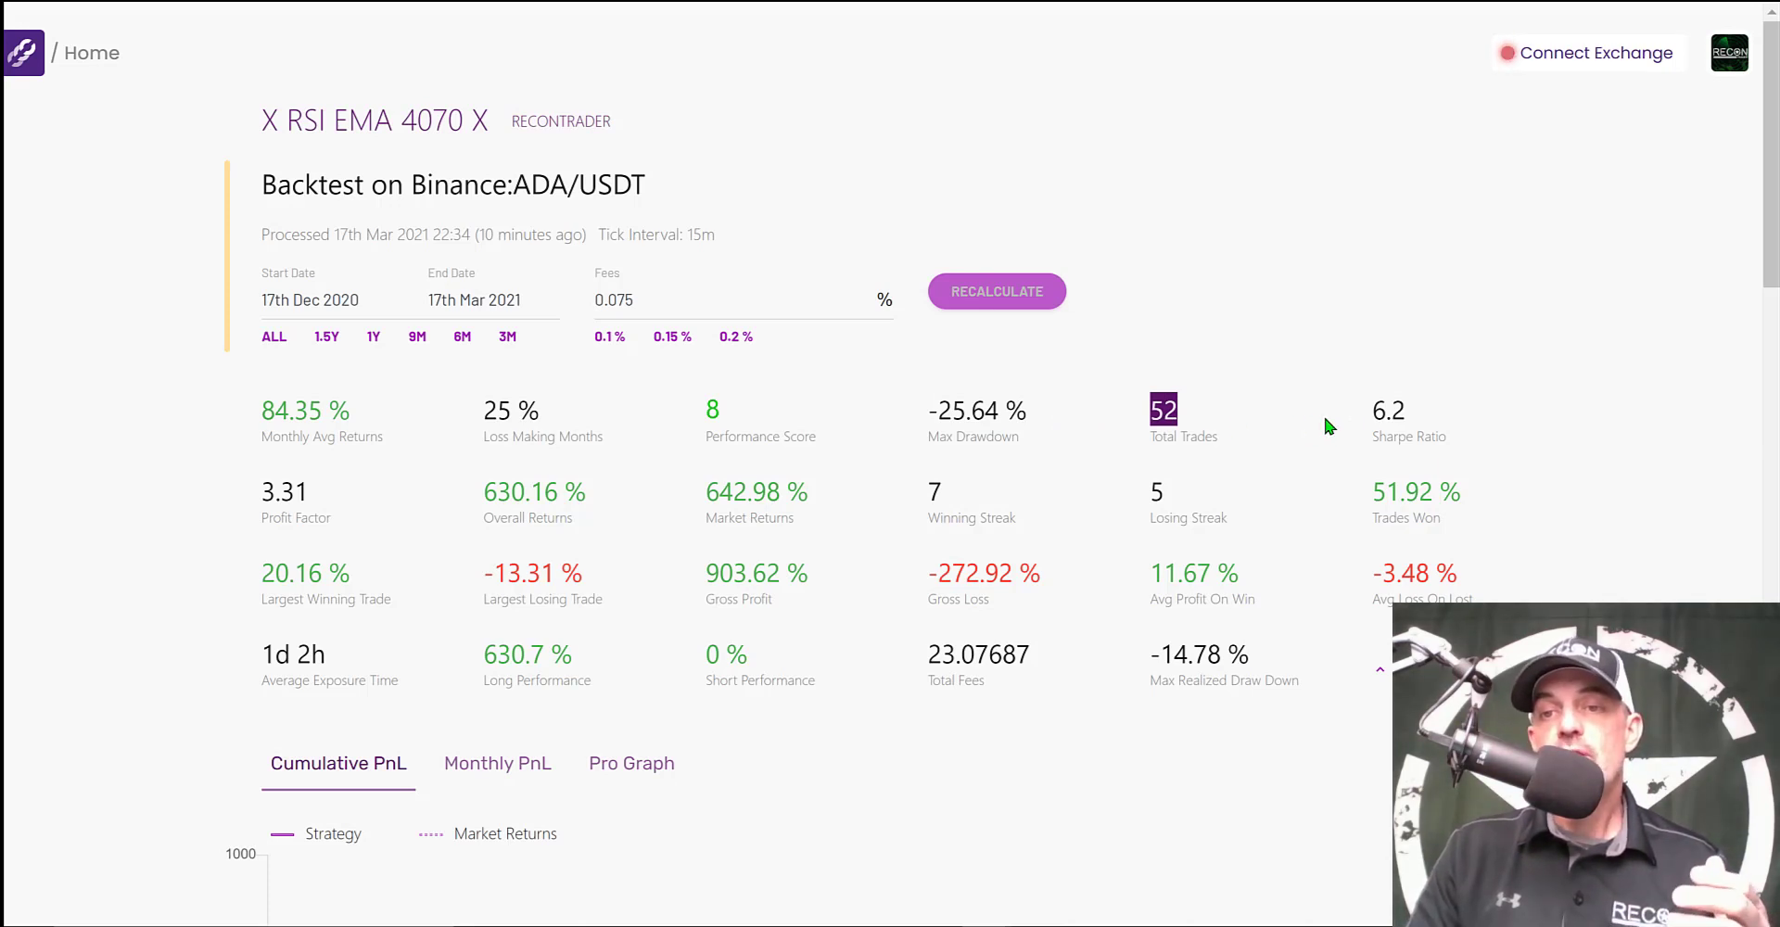
left_click_drag(1373, 413, 1415, 417)
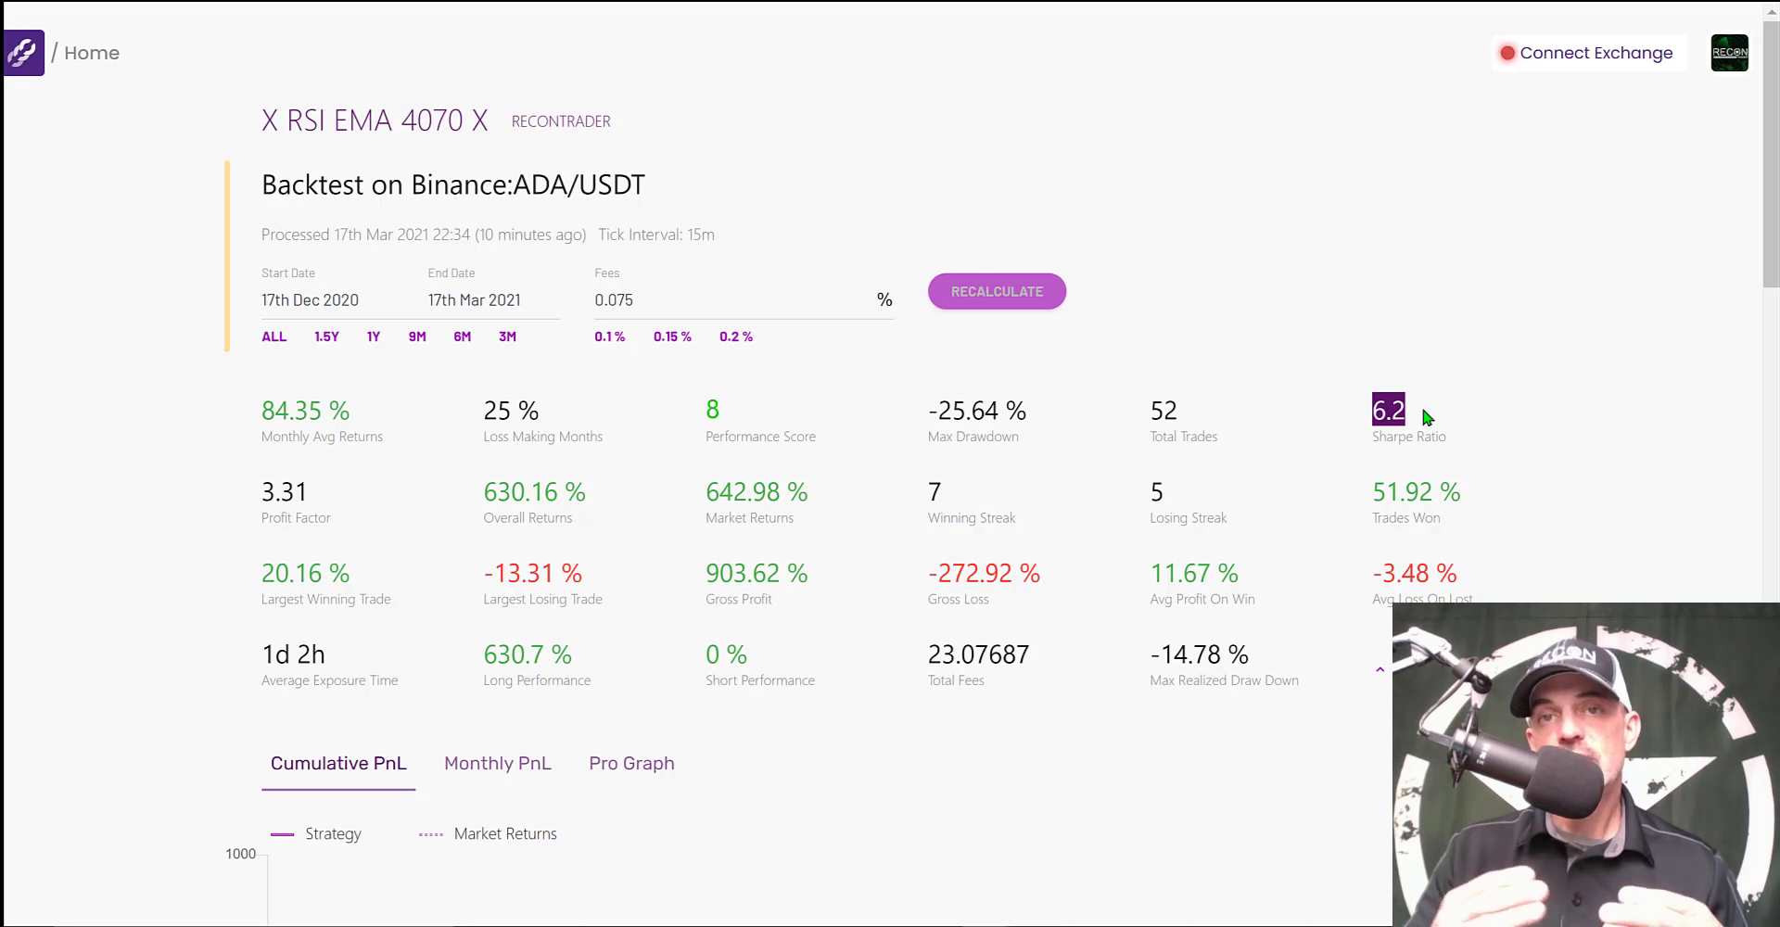
left_click(1374, 415)
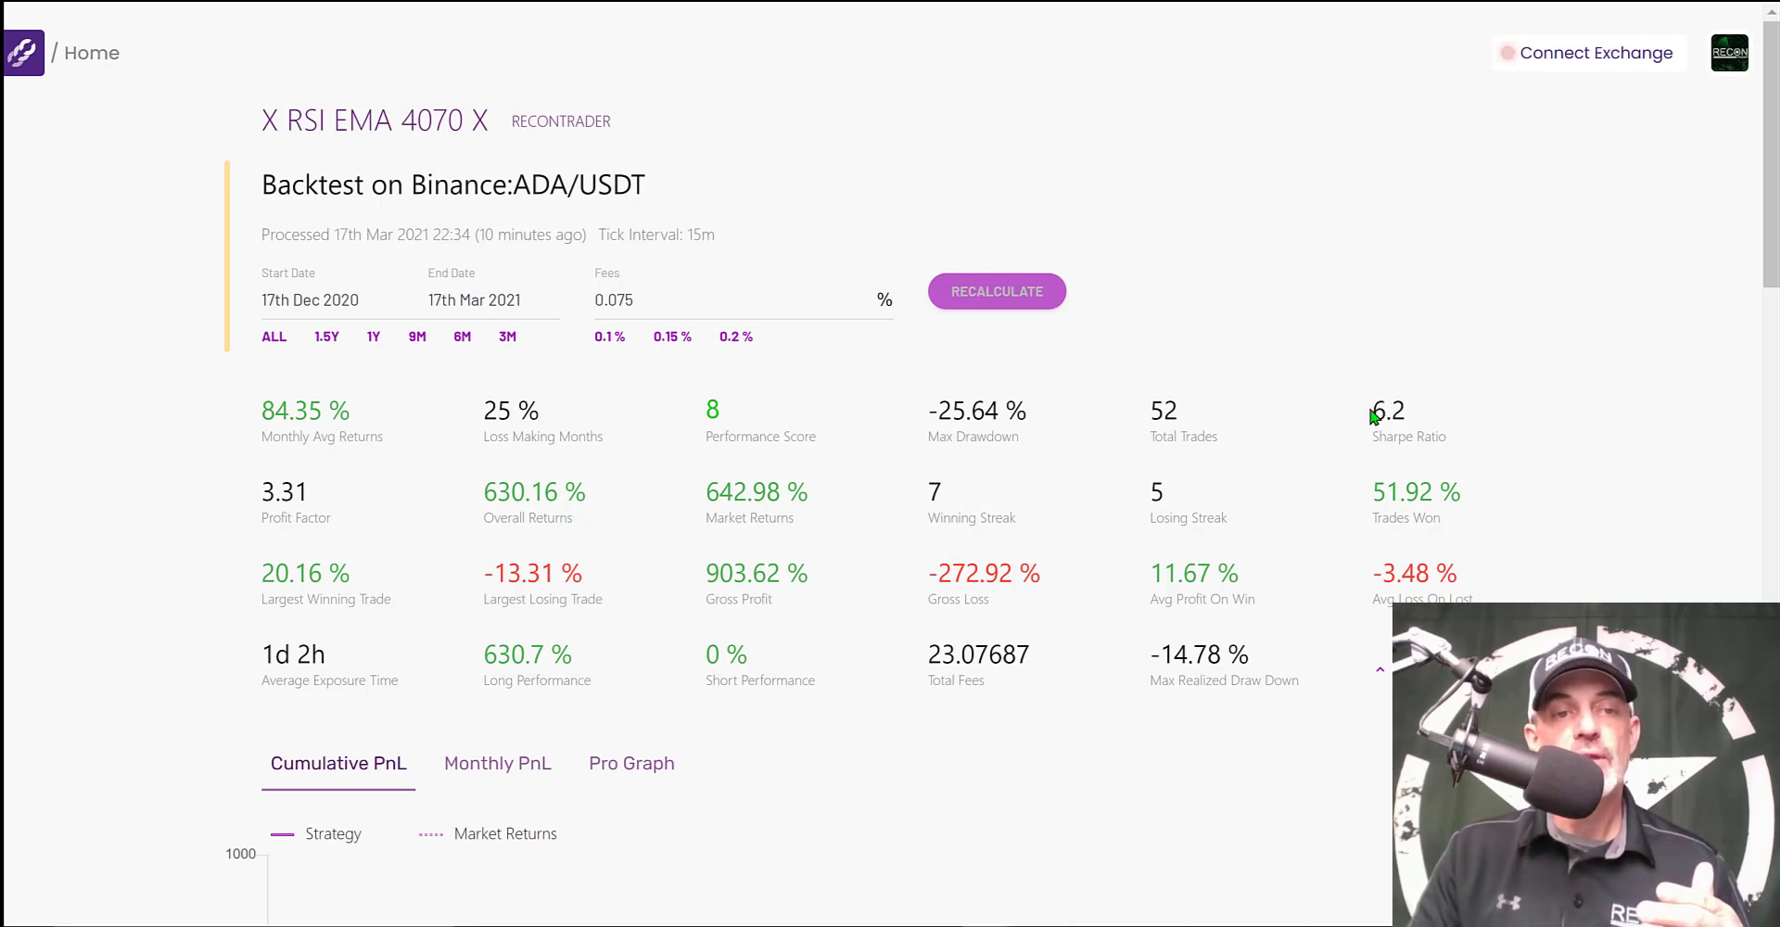
Highlight Profit Factor 3.31, overall return and Losing Streak 5, then scroll to the trades table
left_click_drag(264, 492, 316, 492)
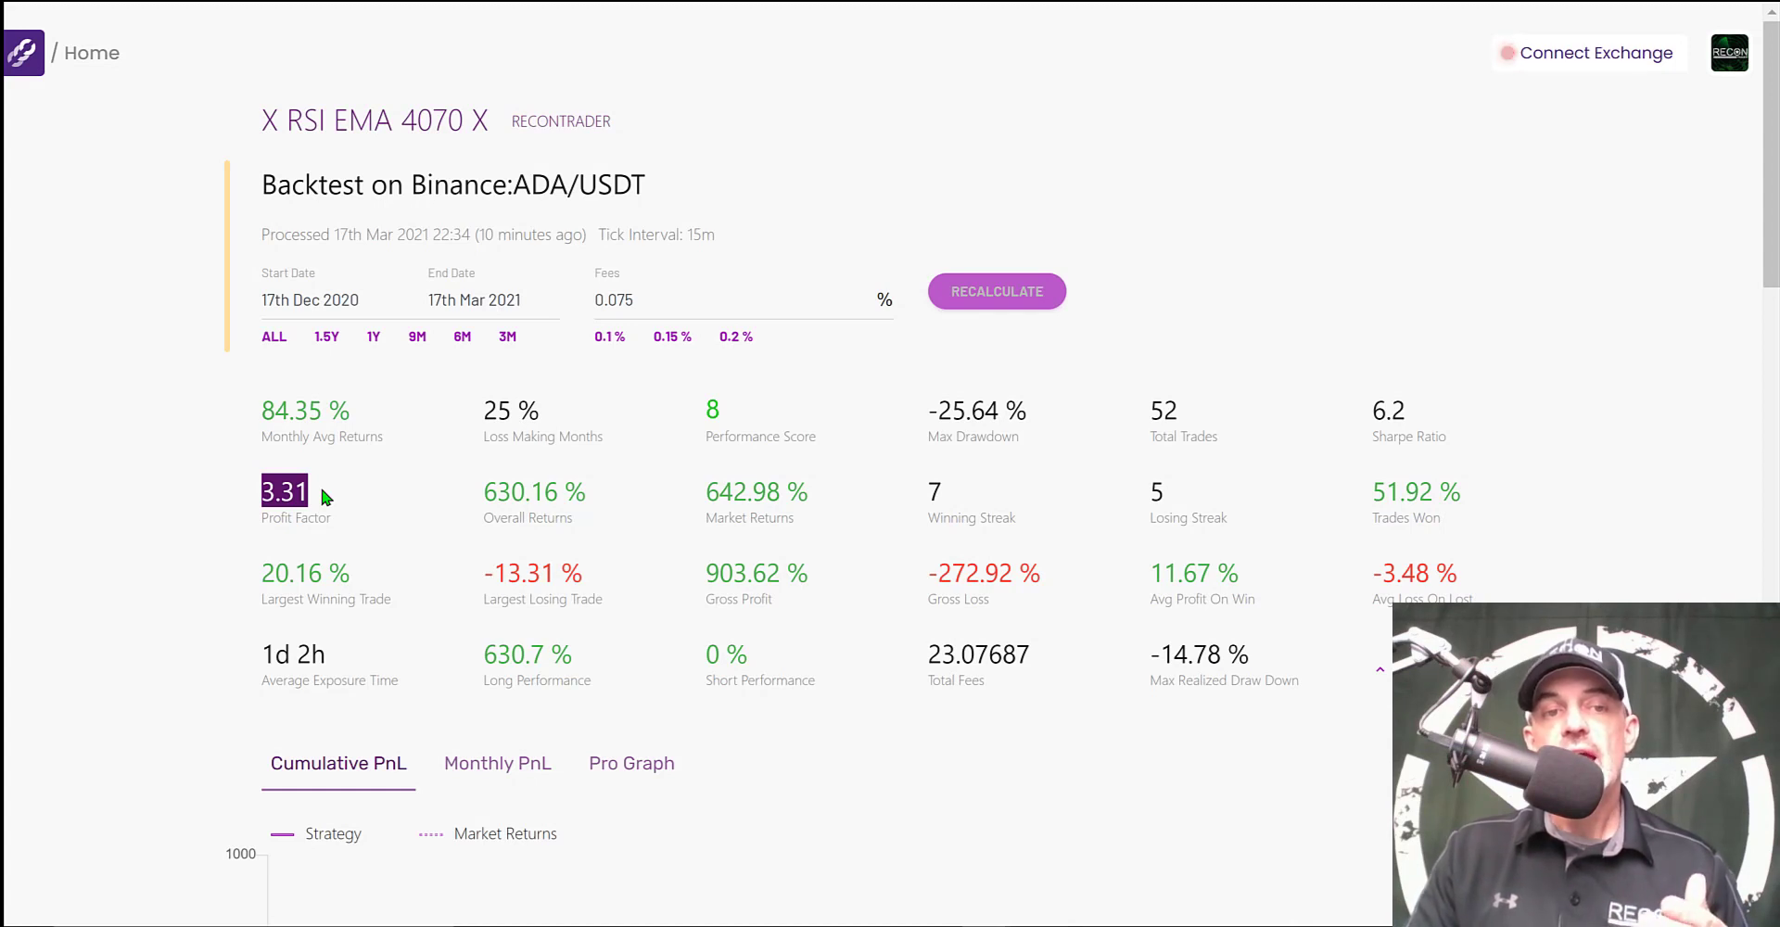
left_click(481, 498)
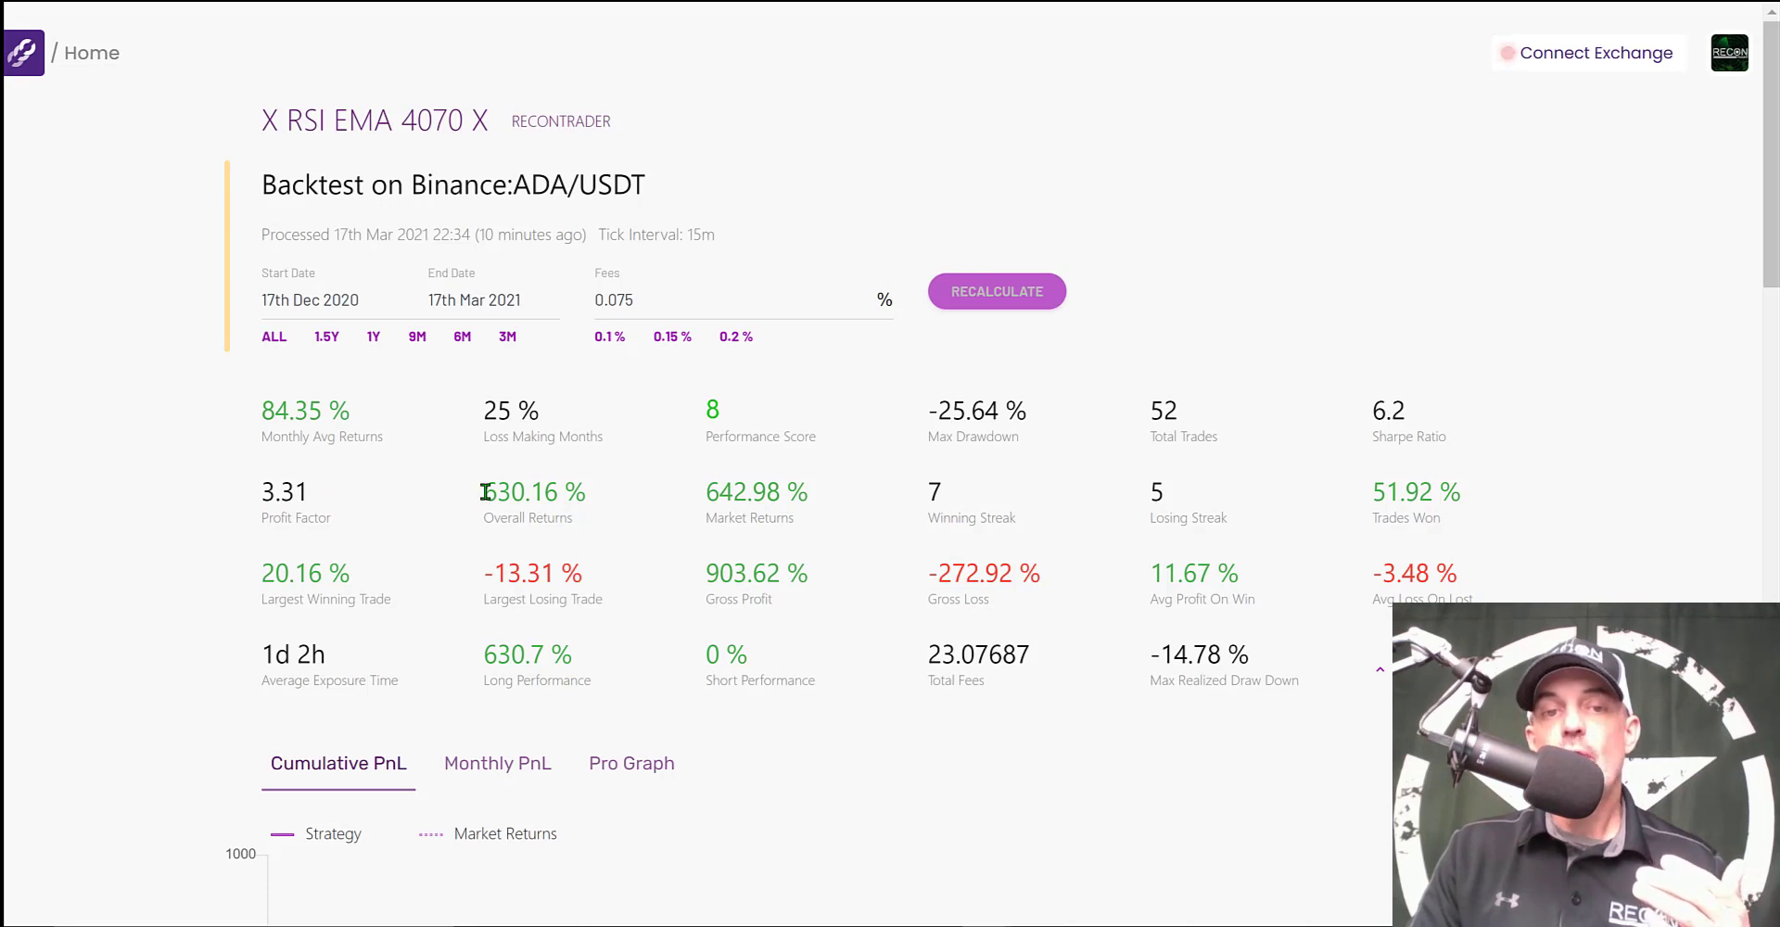
left_click_drag(484, 492, 585, 484)
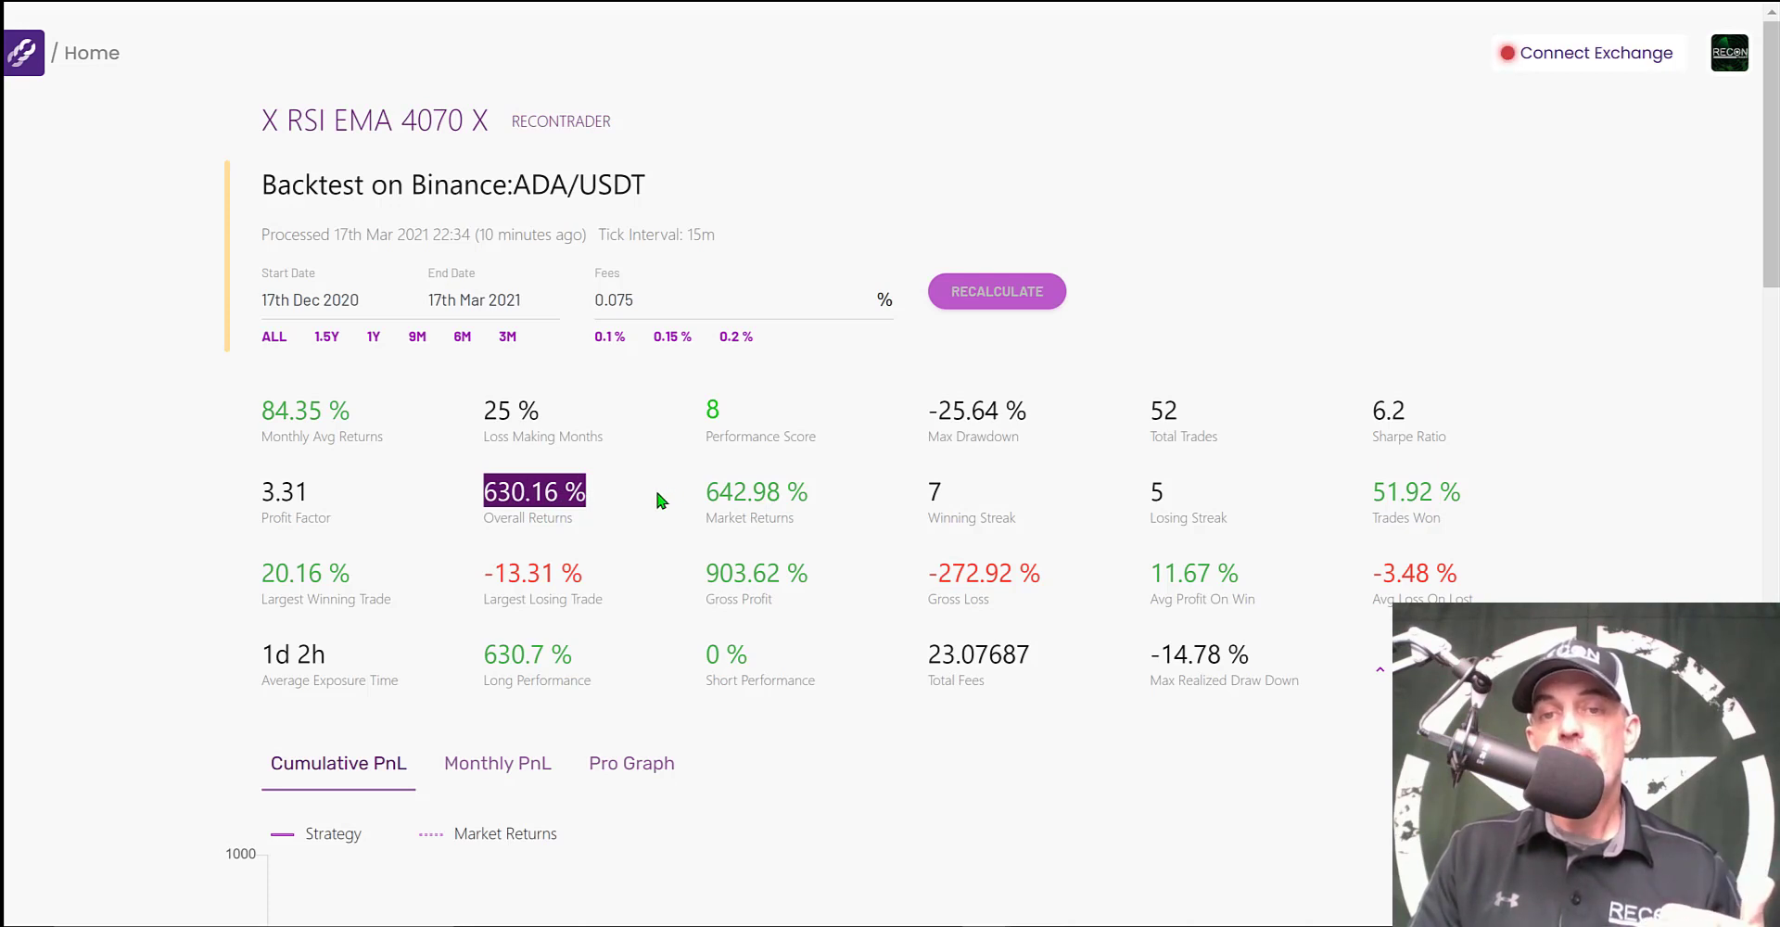
left_click(961, 494)
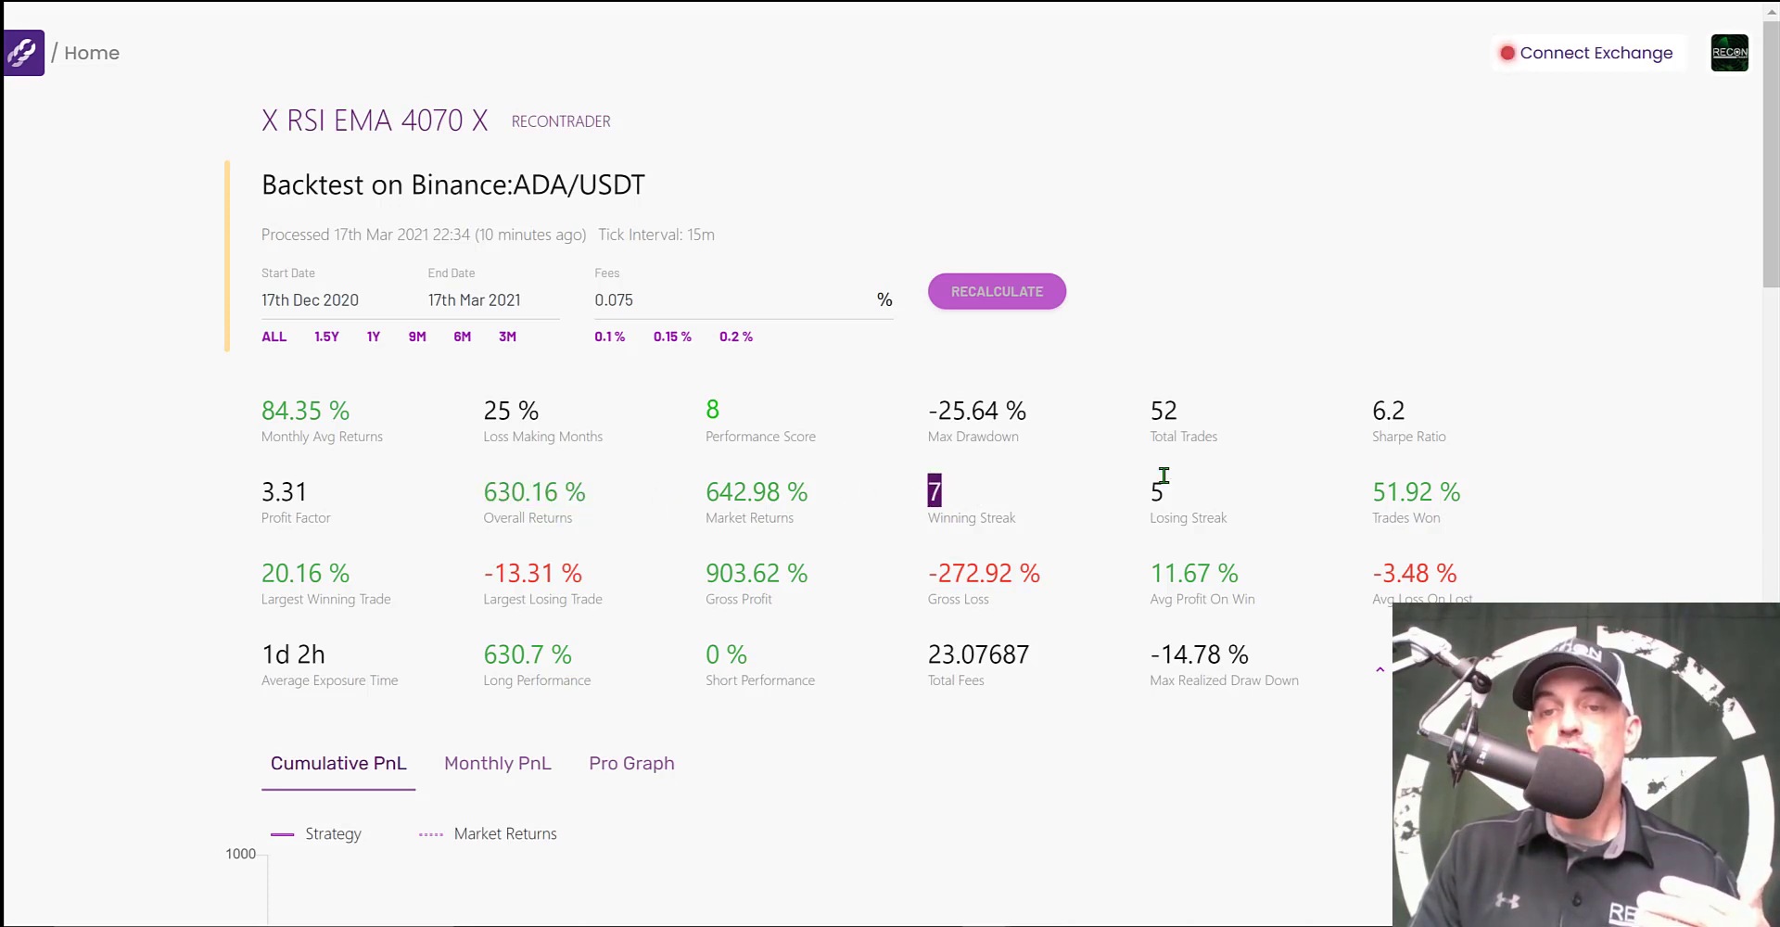
left_click_drag(1148, 492, 1172, 487)
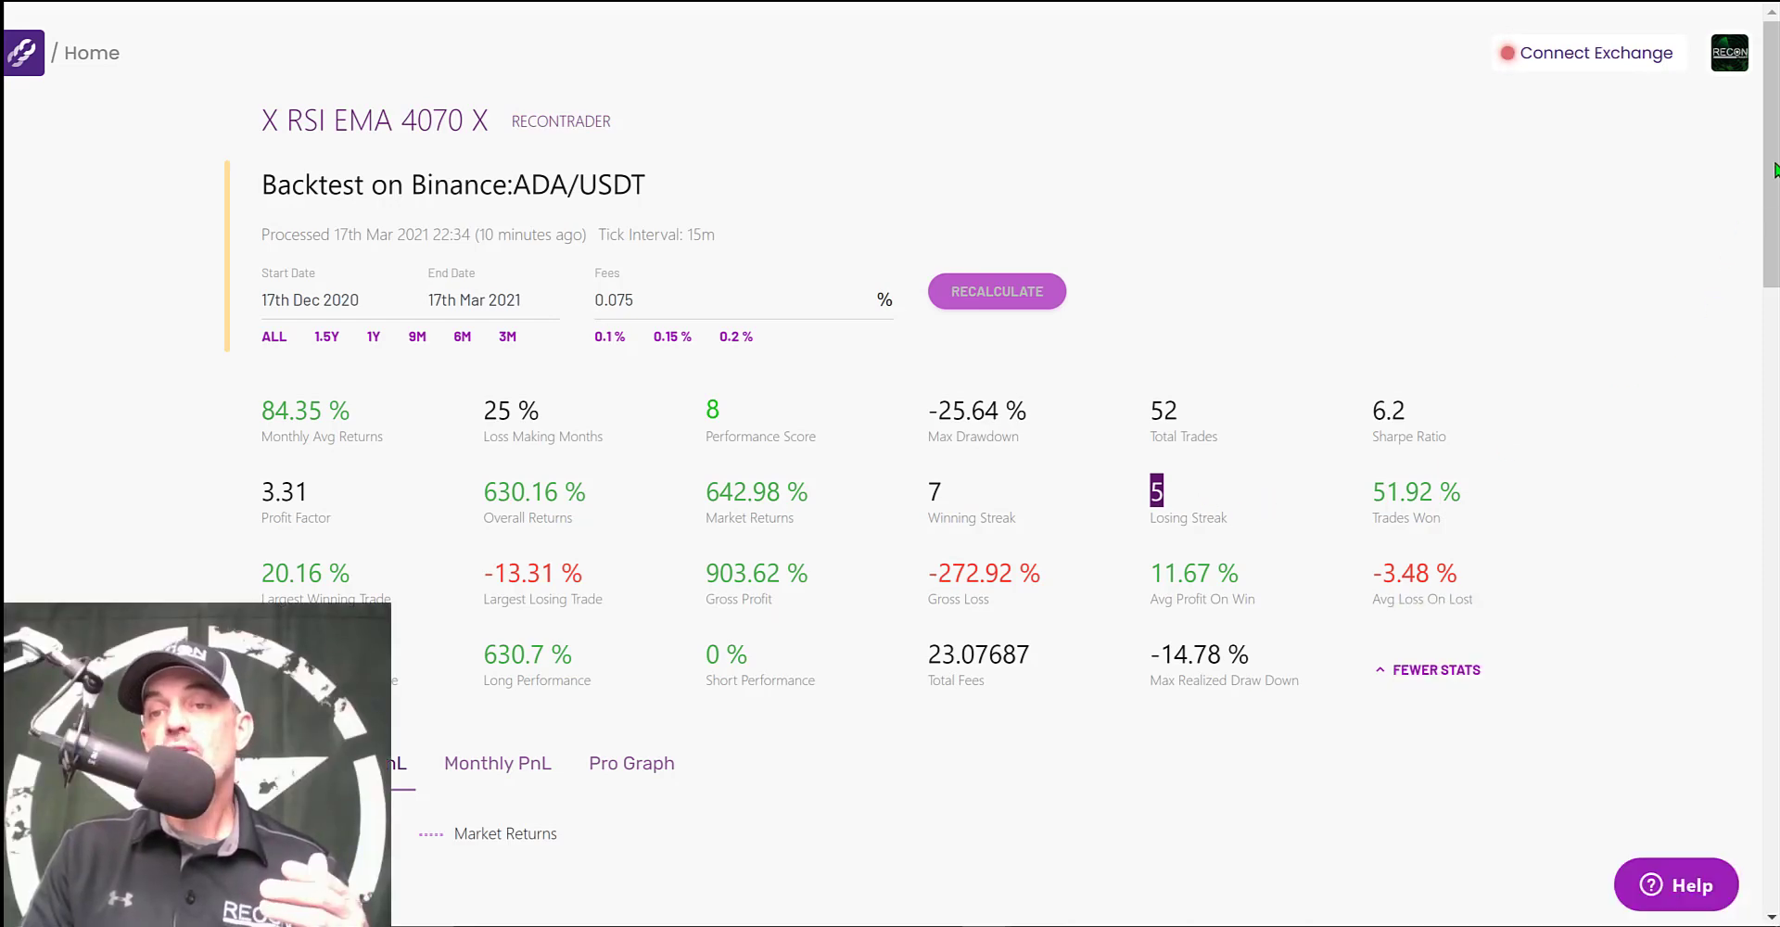
left_click_drag(1774, 170, 1775, 836)
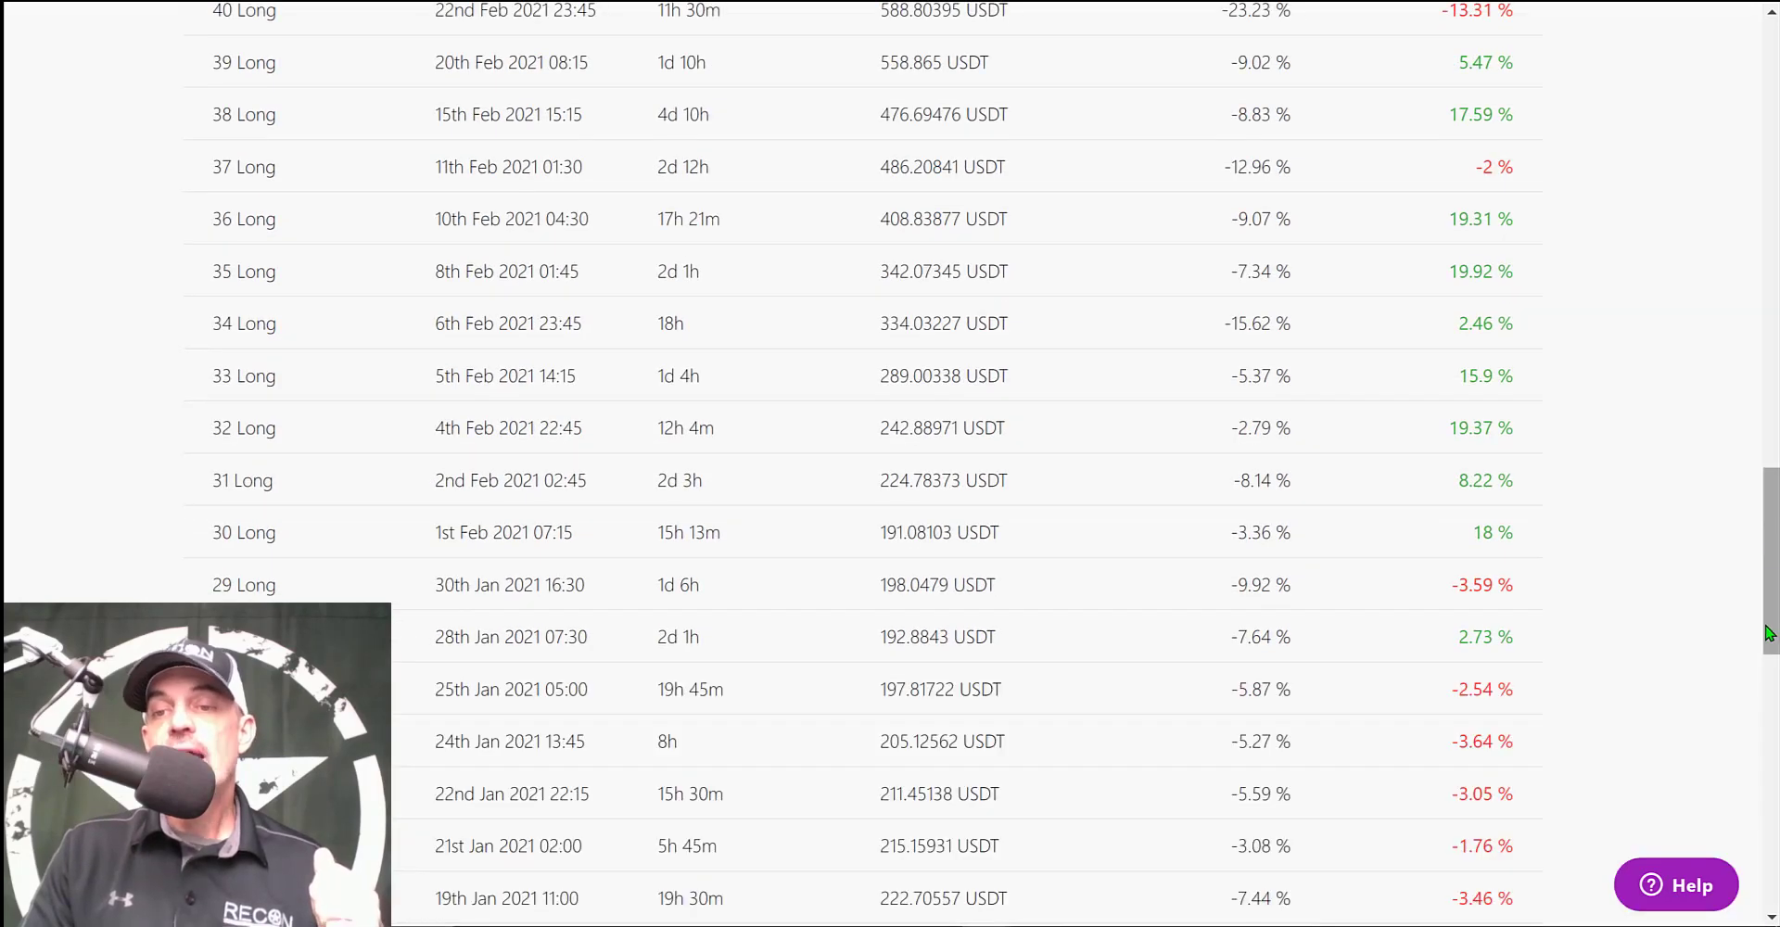
left_click_drag(1769, 634, 1772, 764)
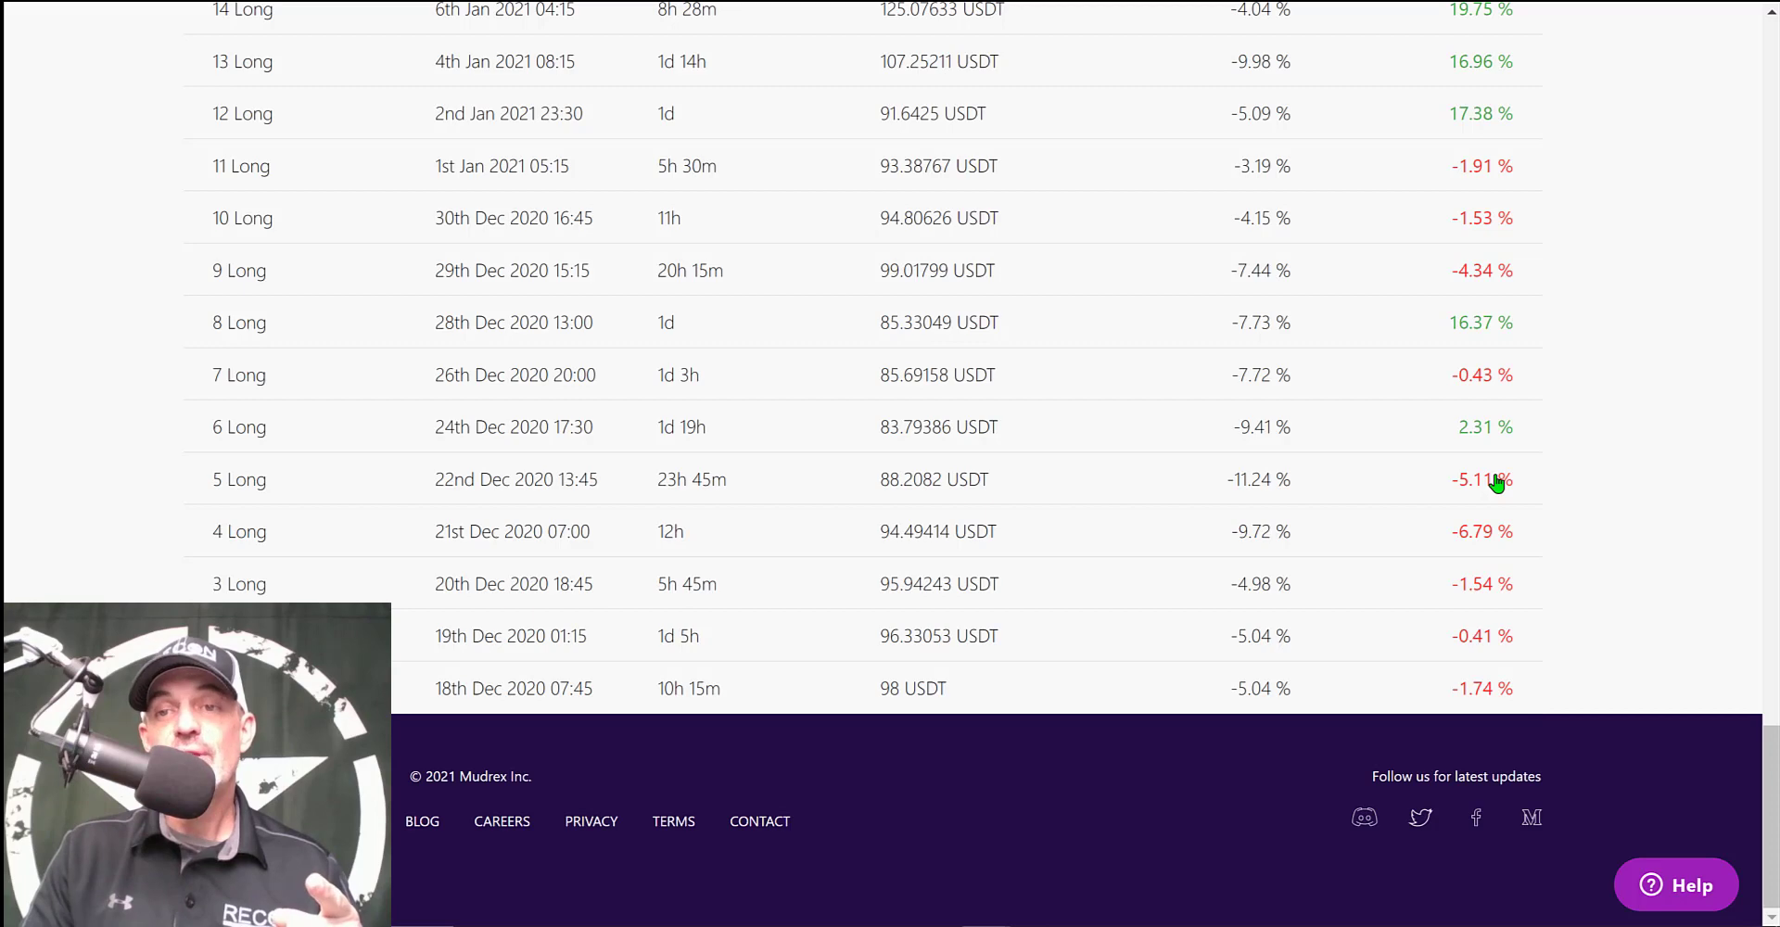
scroll(1496, 481, "up", 1)
scroll(1441, 566, "down", 1)
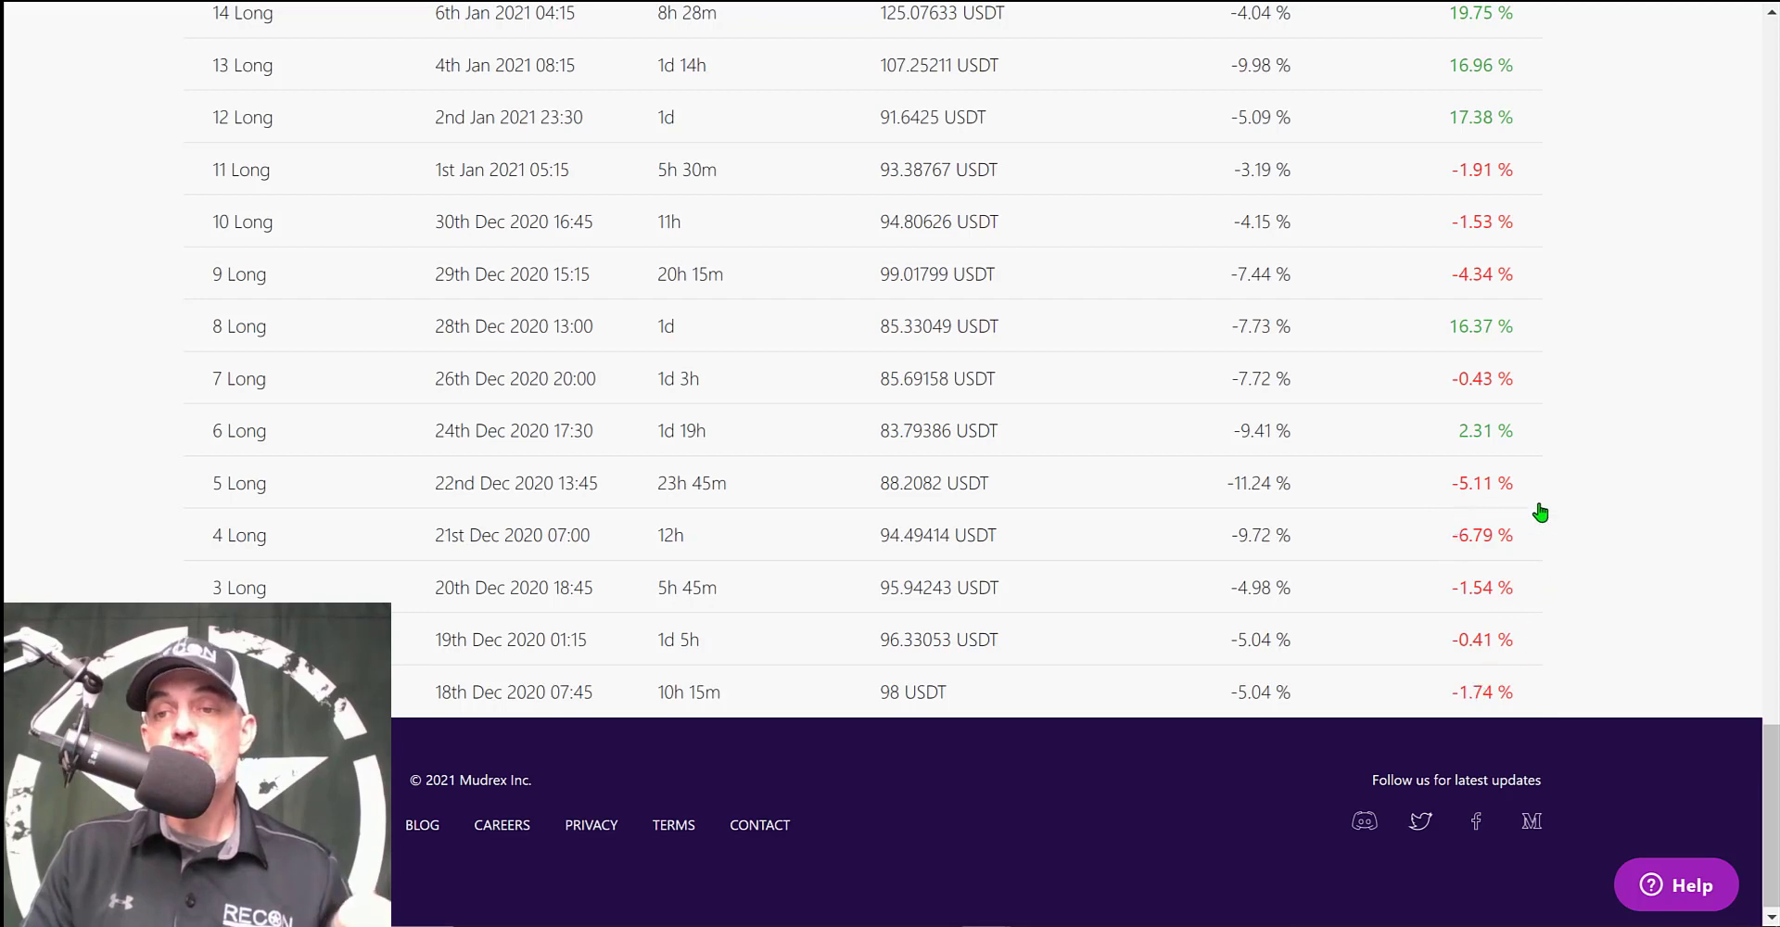
scroll(1776, 762, "up", 3)
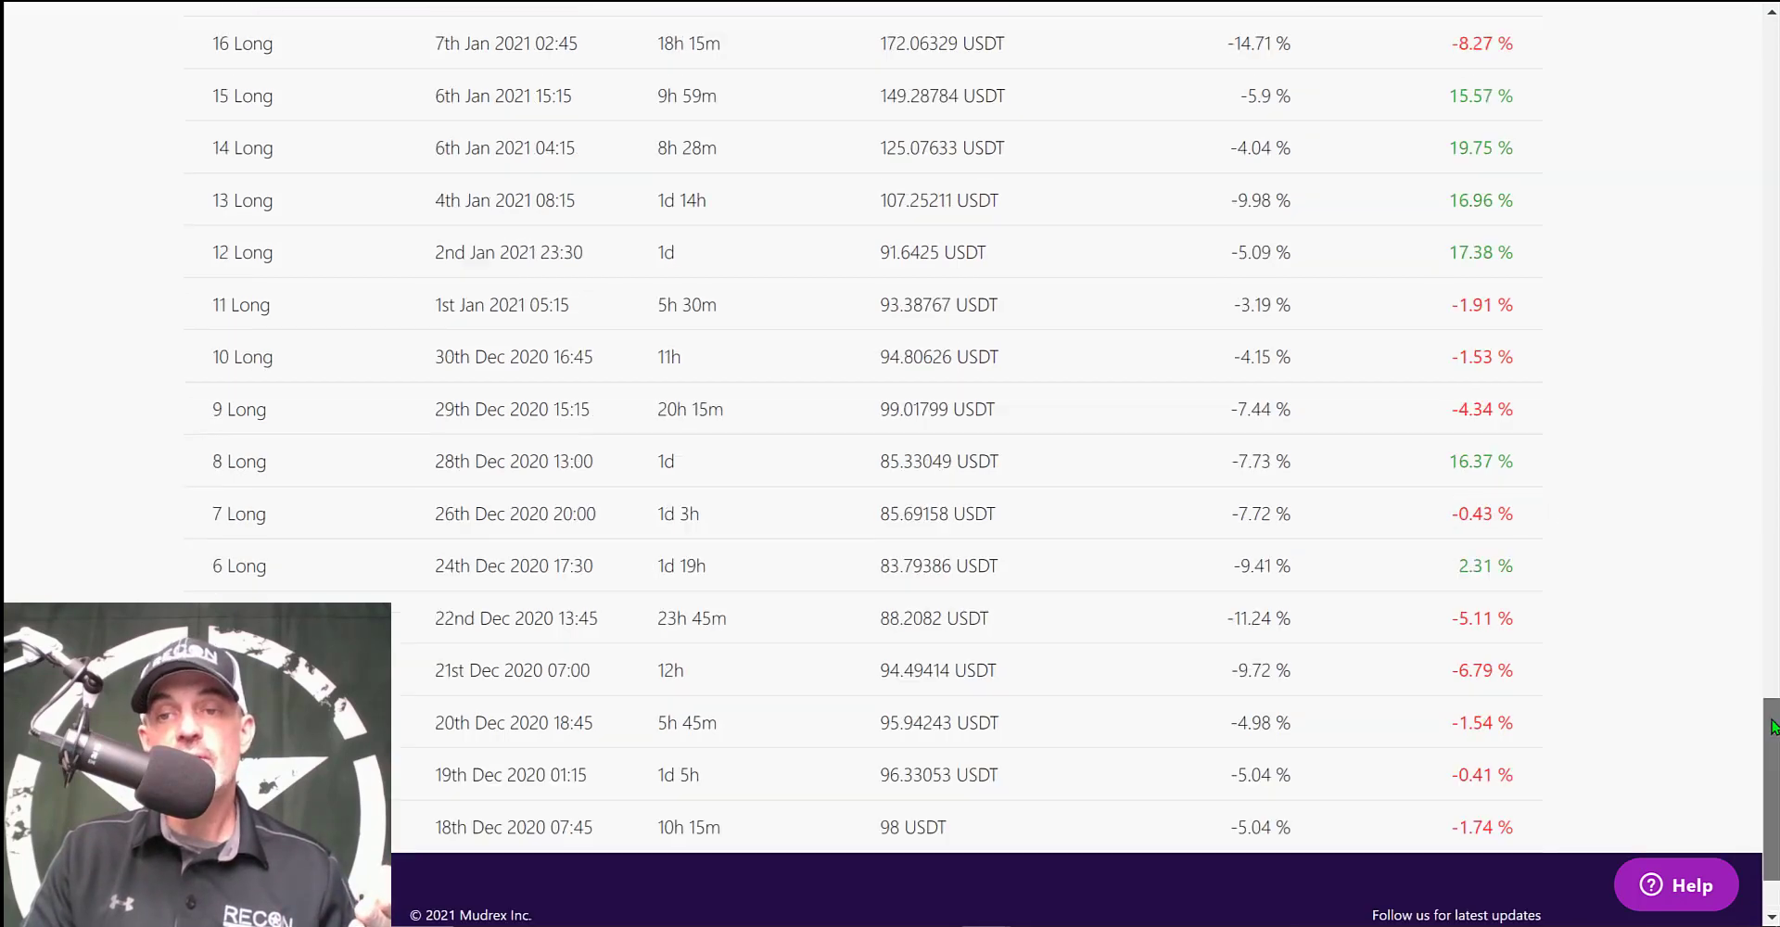
left_click(1487, 538)
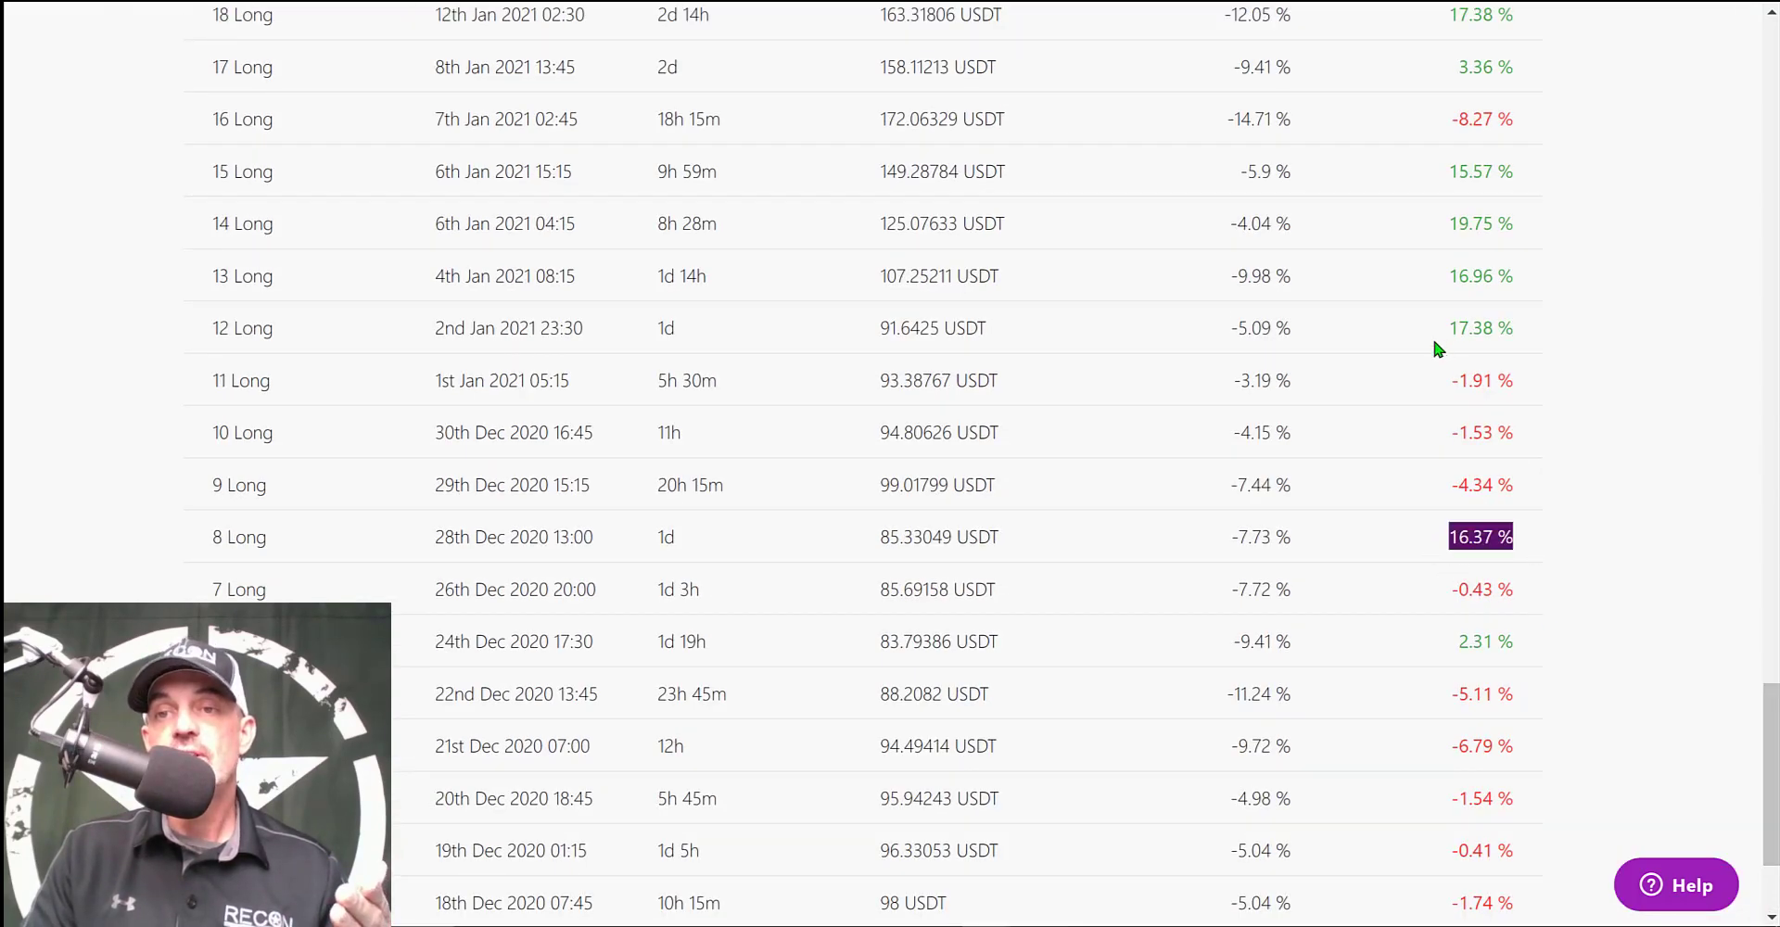
left_click(1310, 252)
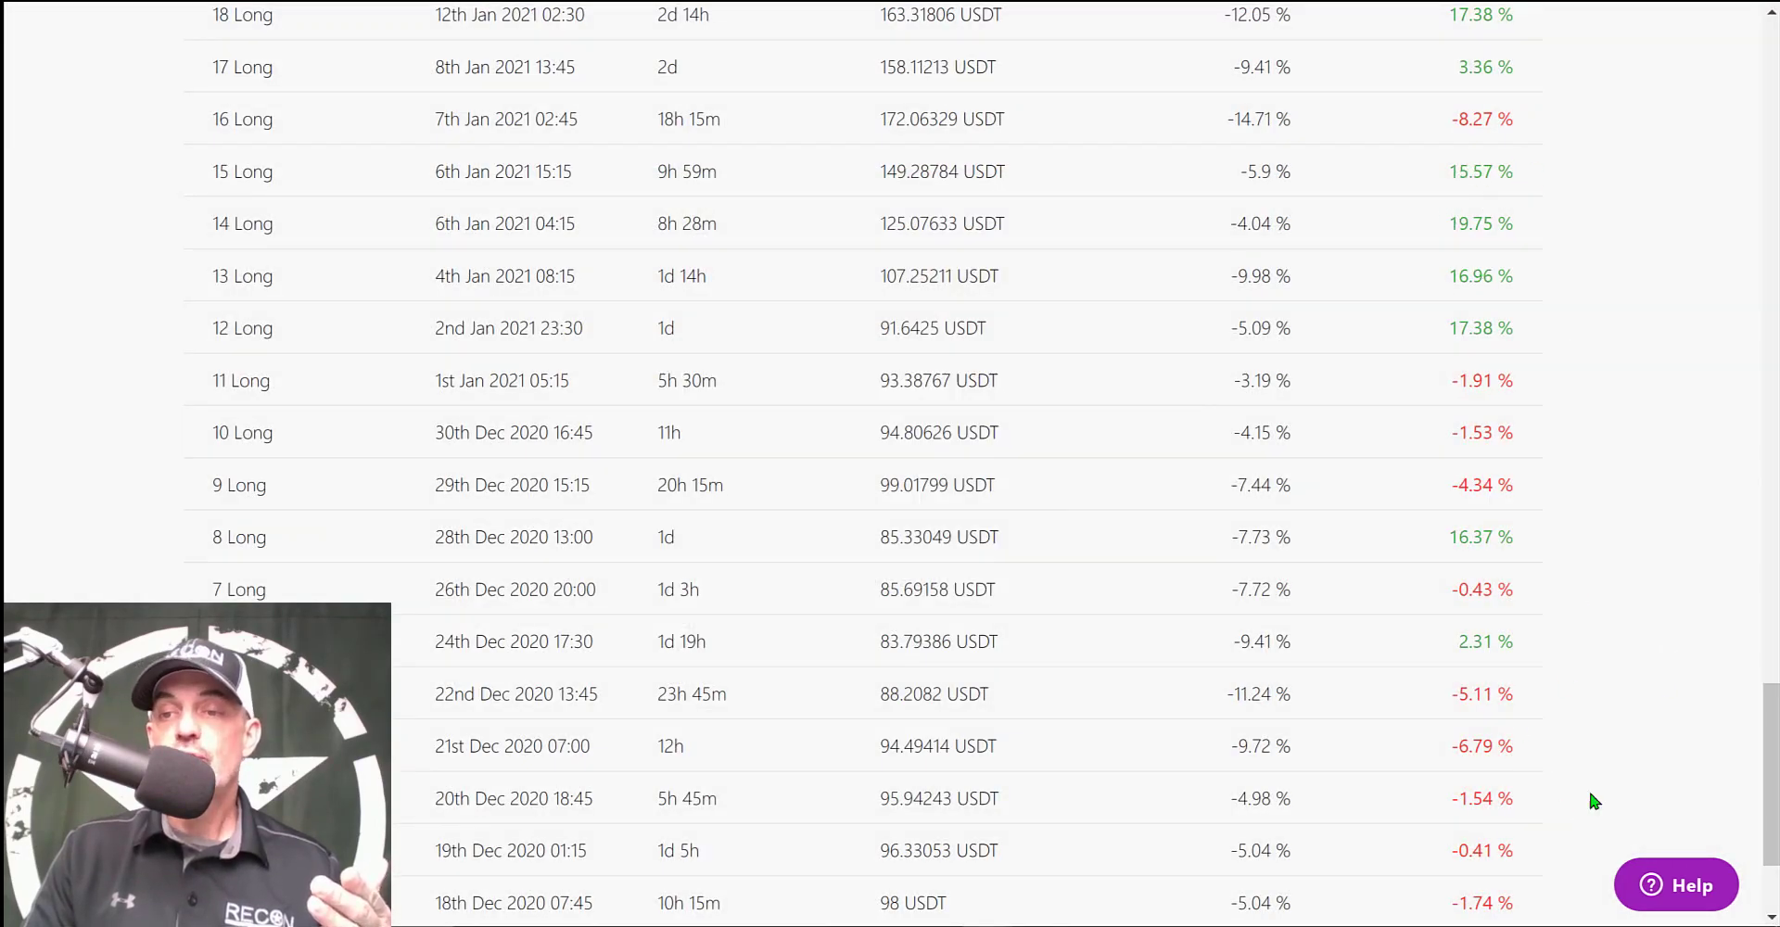
left_click_drag(1766, 762, 1205, 329)
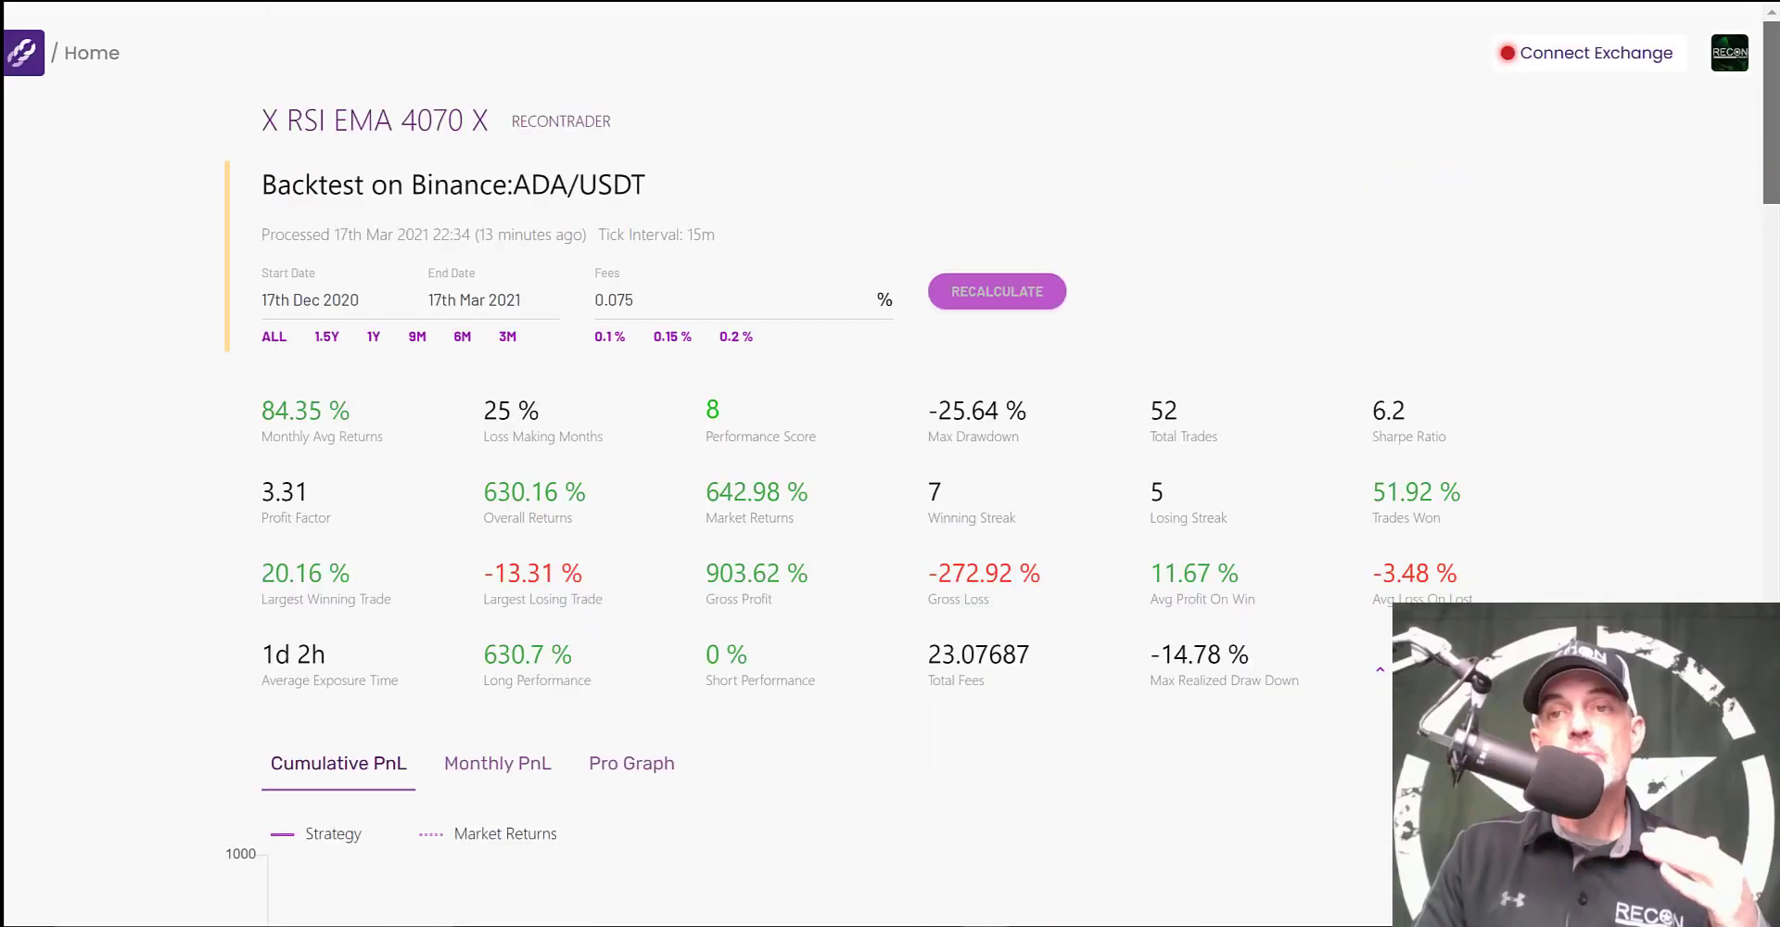
scroll(1750, 380, "down", 14)
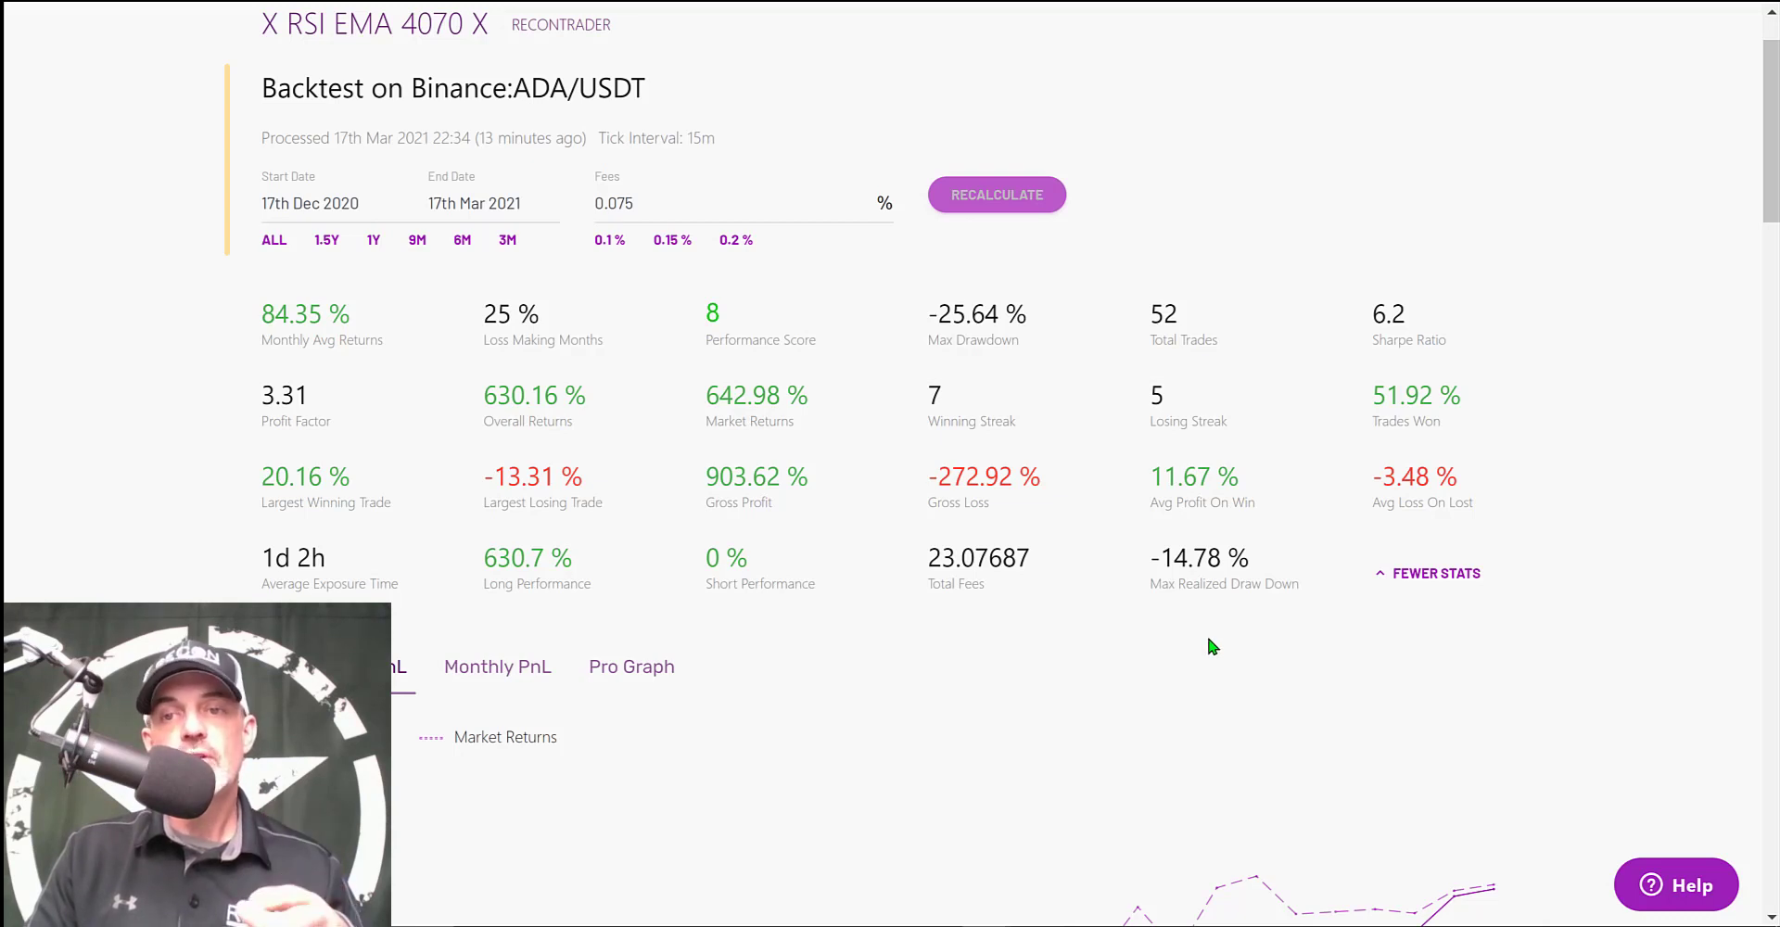
double_click(1392, 393)
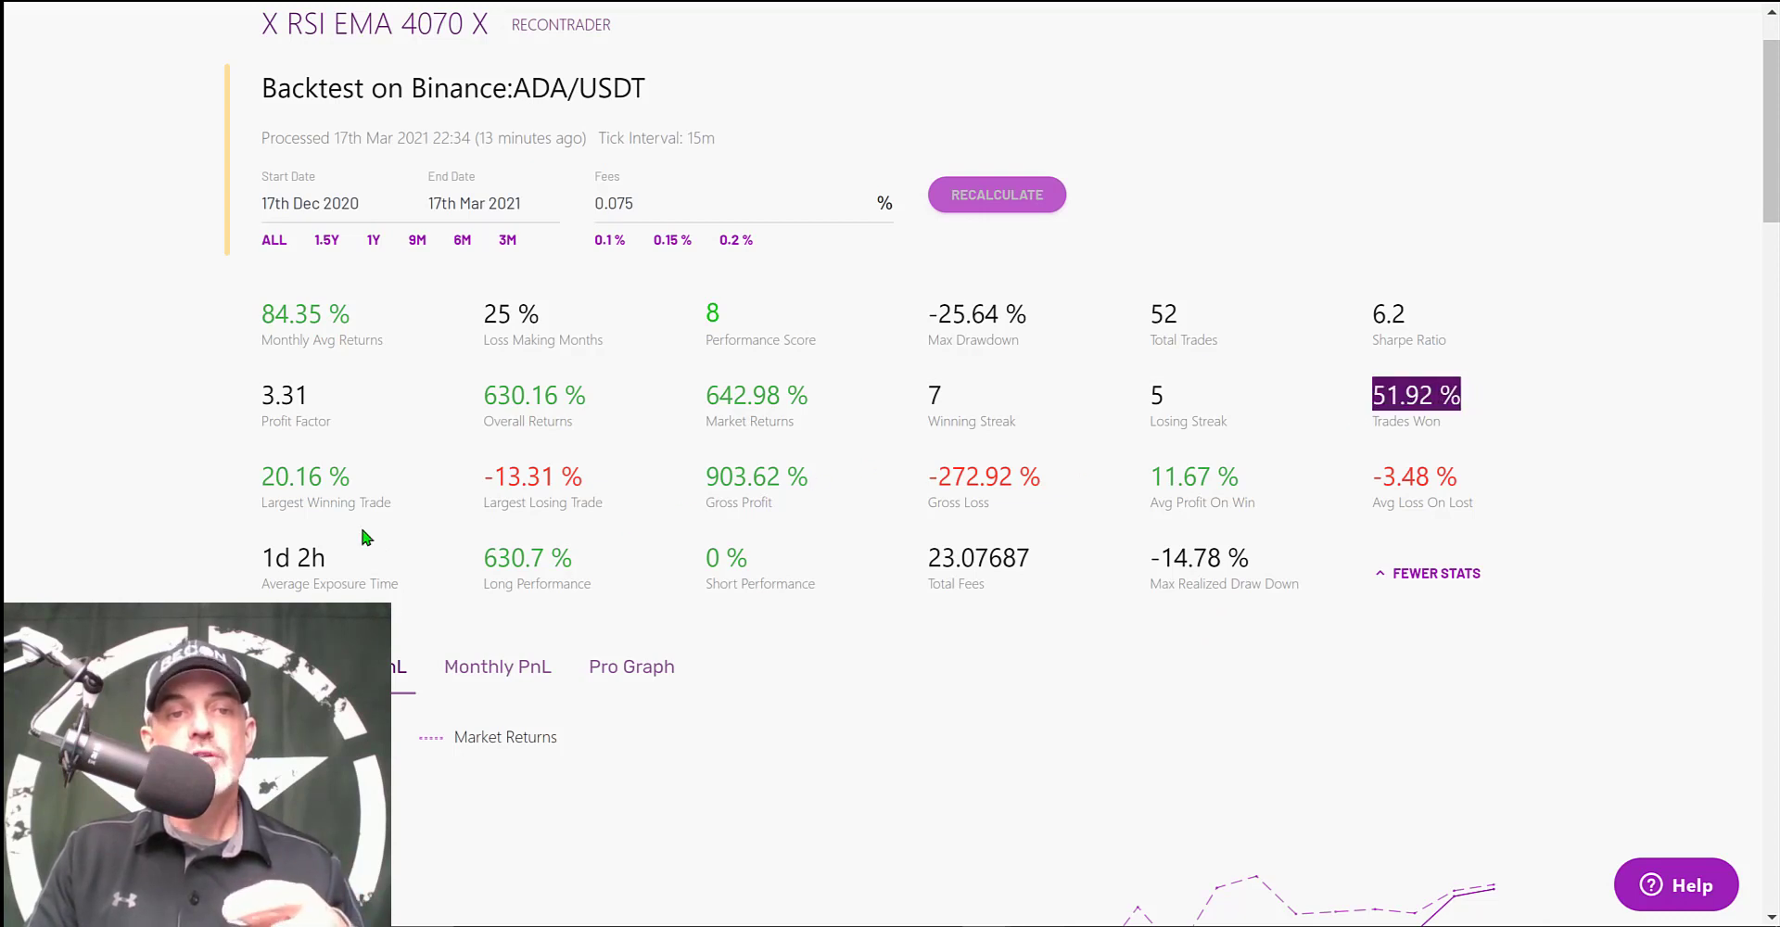
left_click_drag(260, 476, 441, 488)
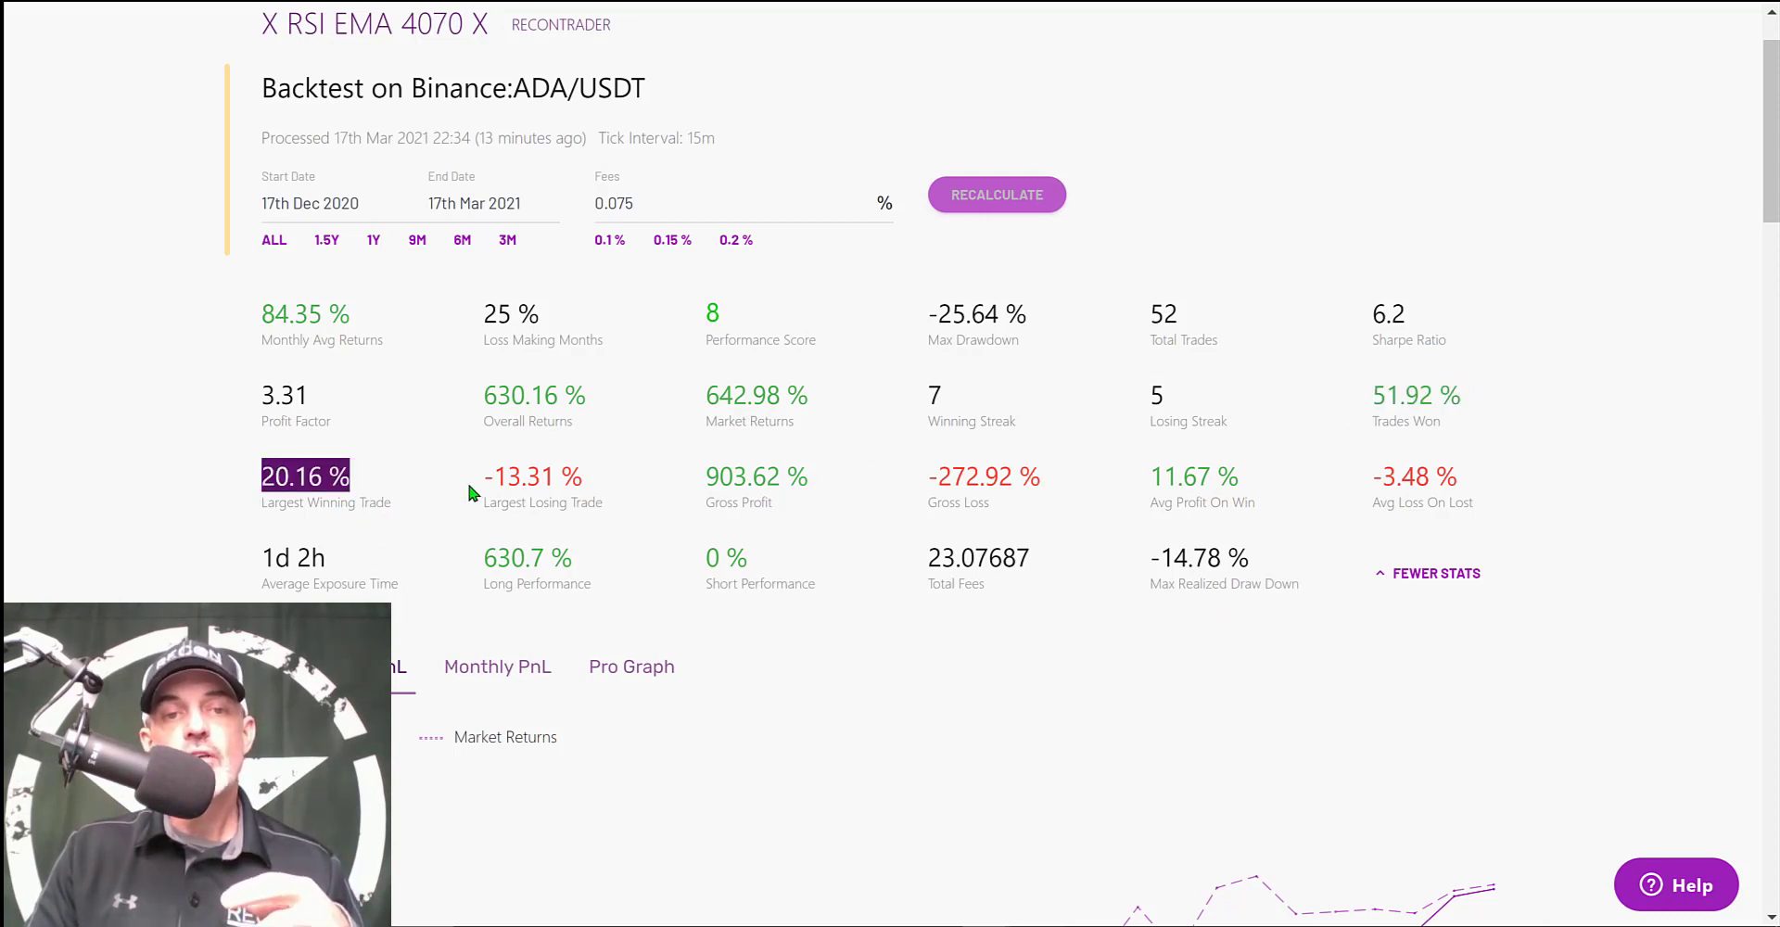
triple_click(587, 475)
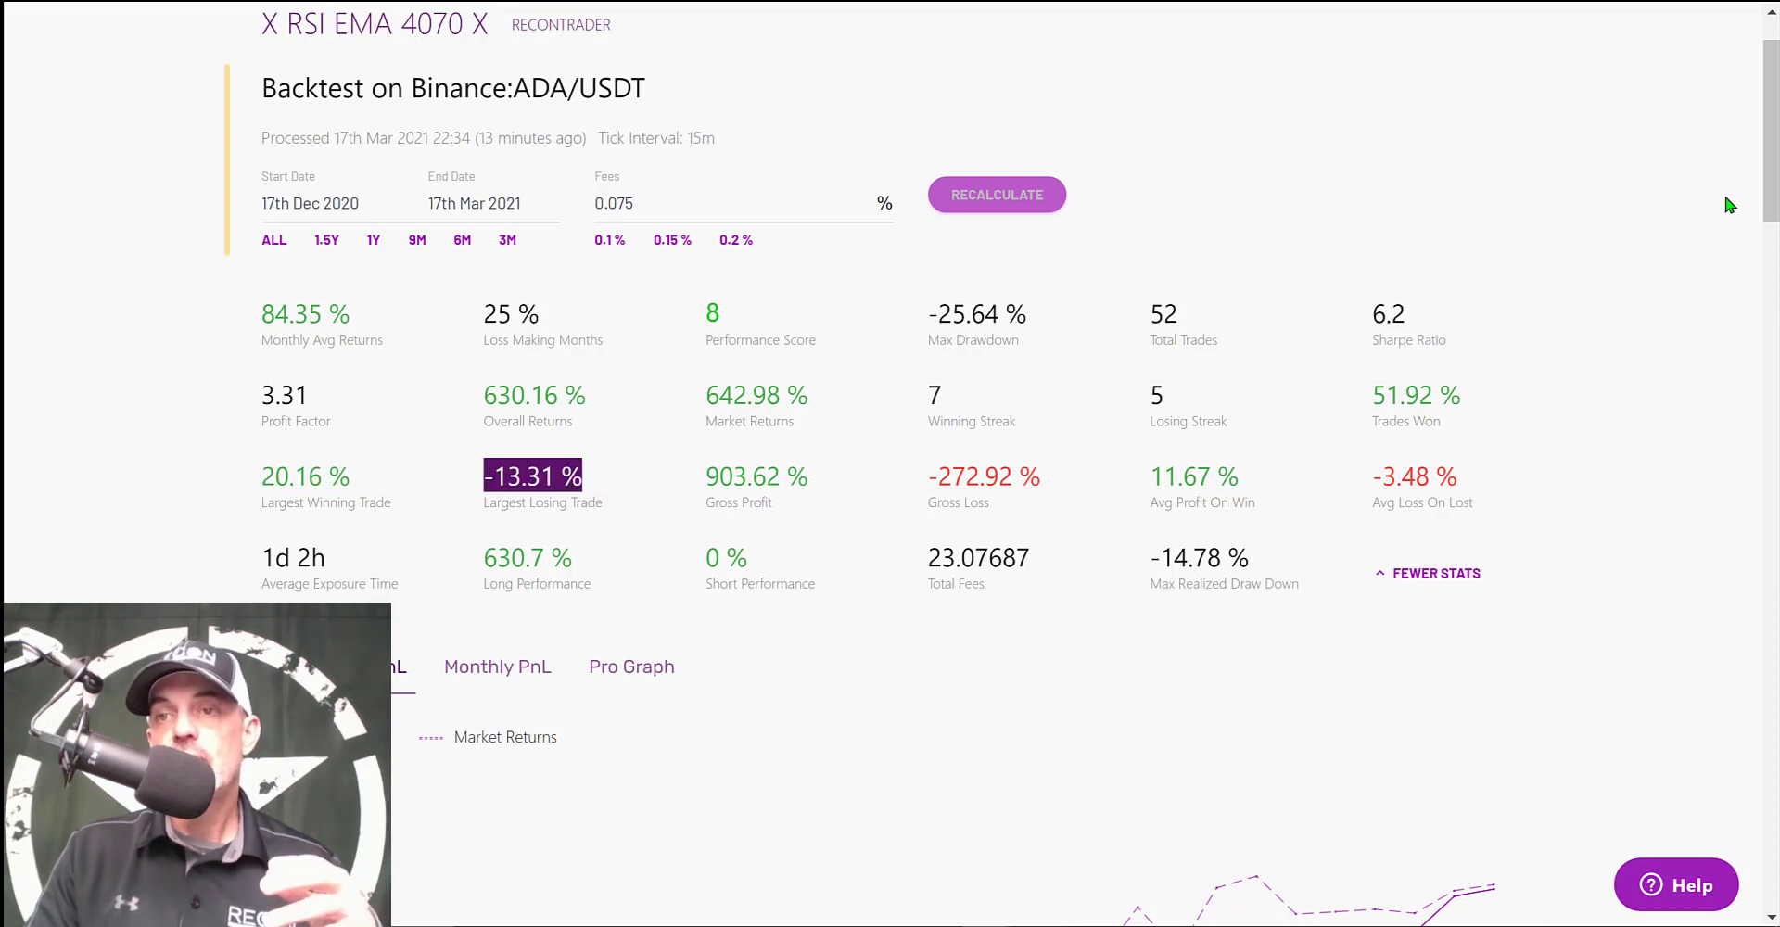
scroll(1752, 436, "down", 7)
scroll(1752, 441, "down", 8)
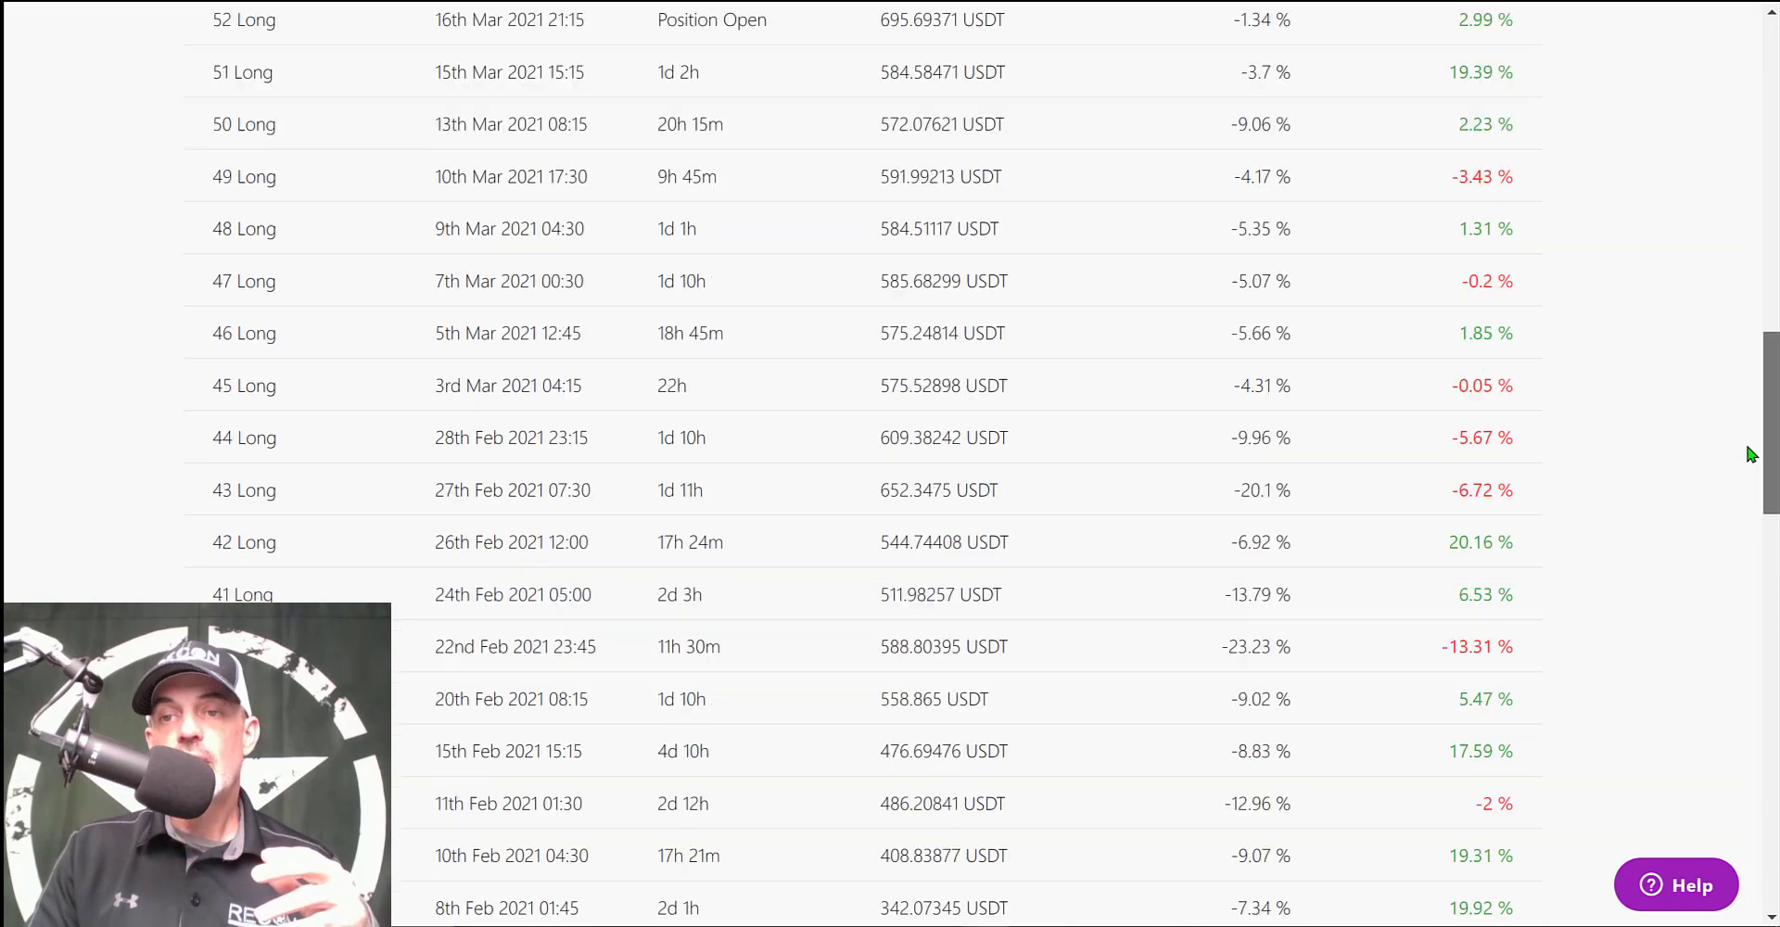
scroll(1749, 466, "down", 2)
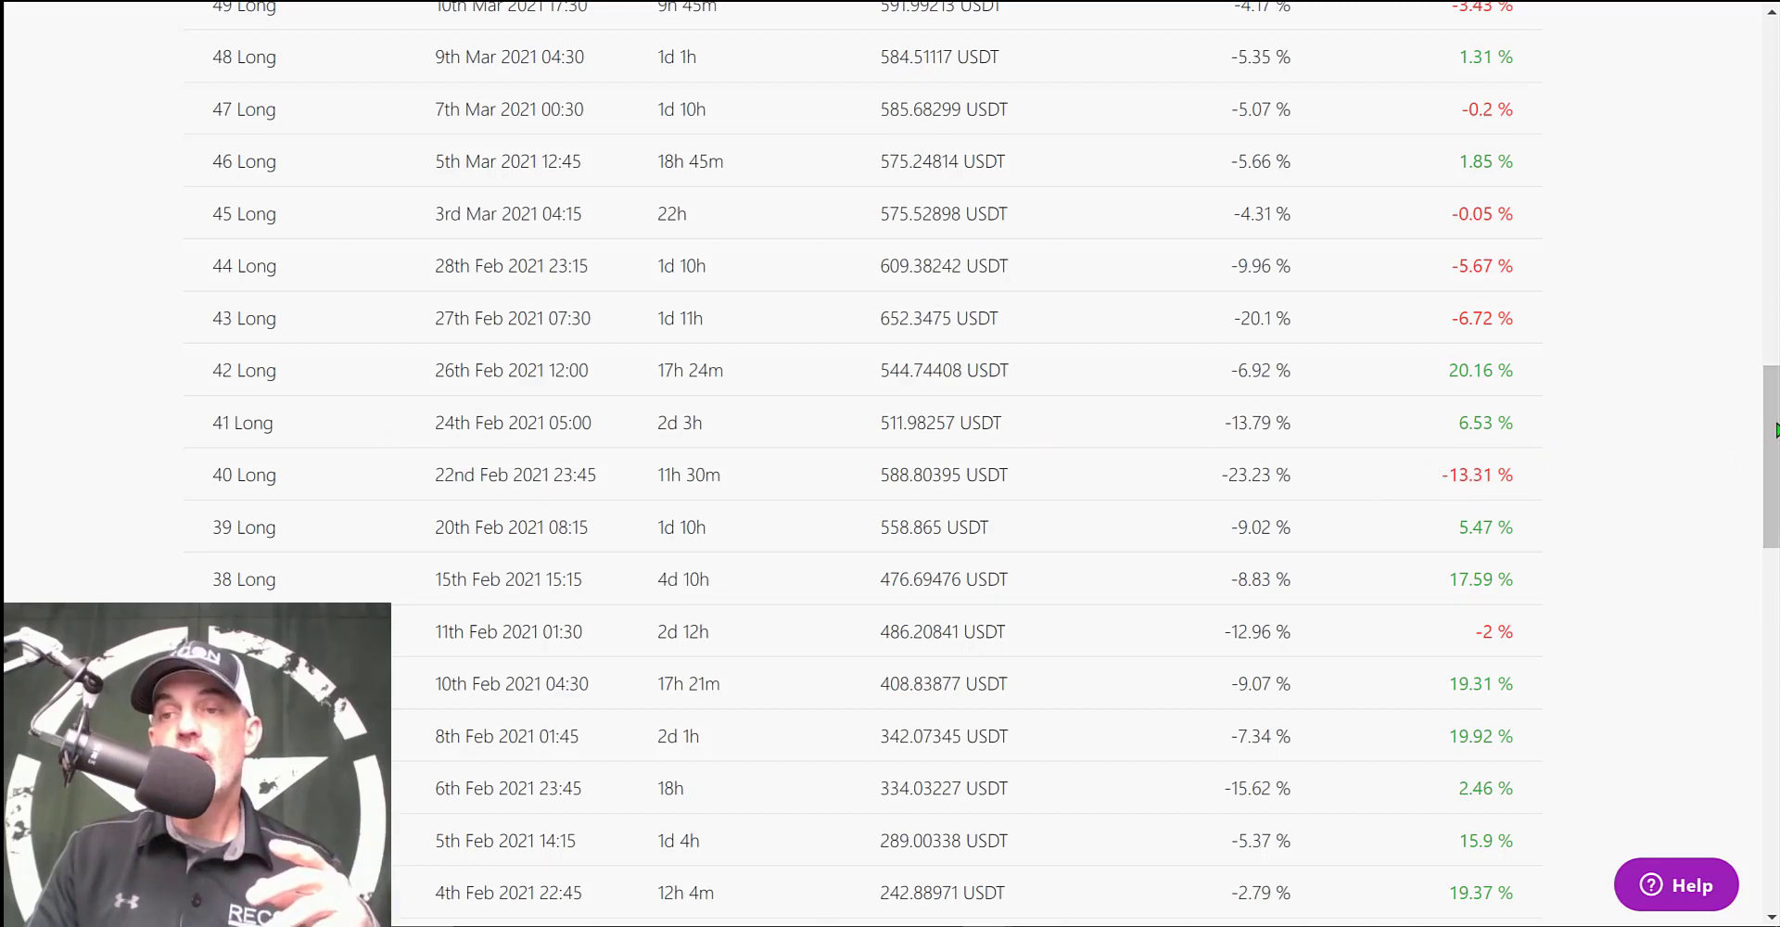
left_click_drag(1772, 426, 1773, 129)
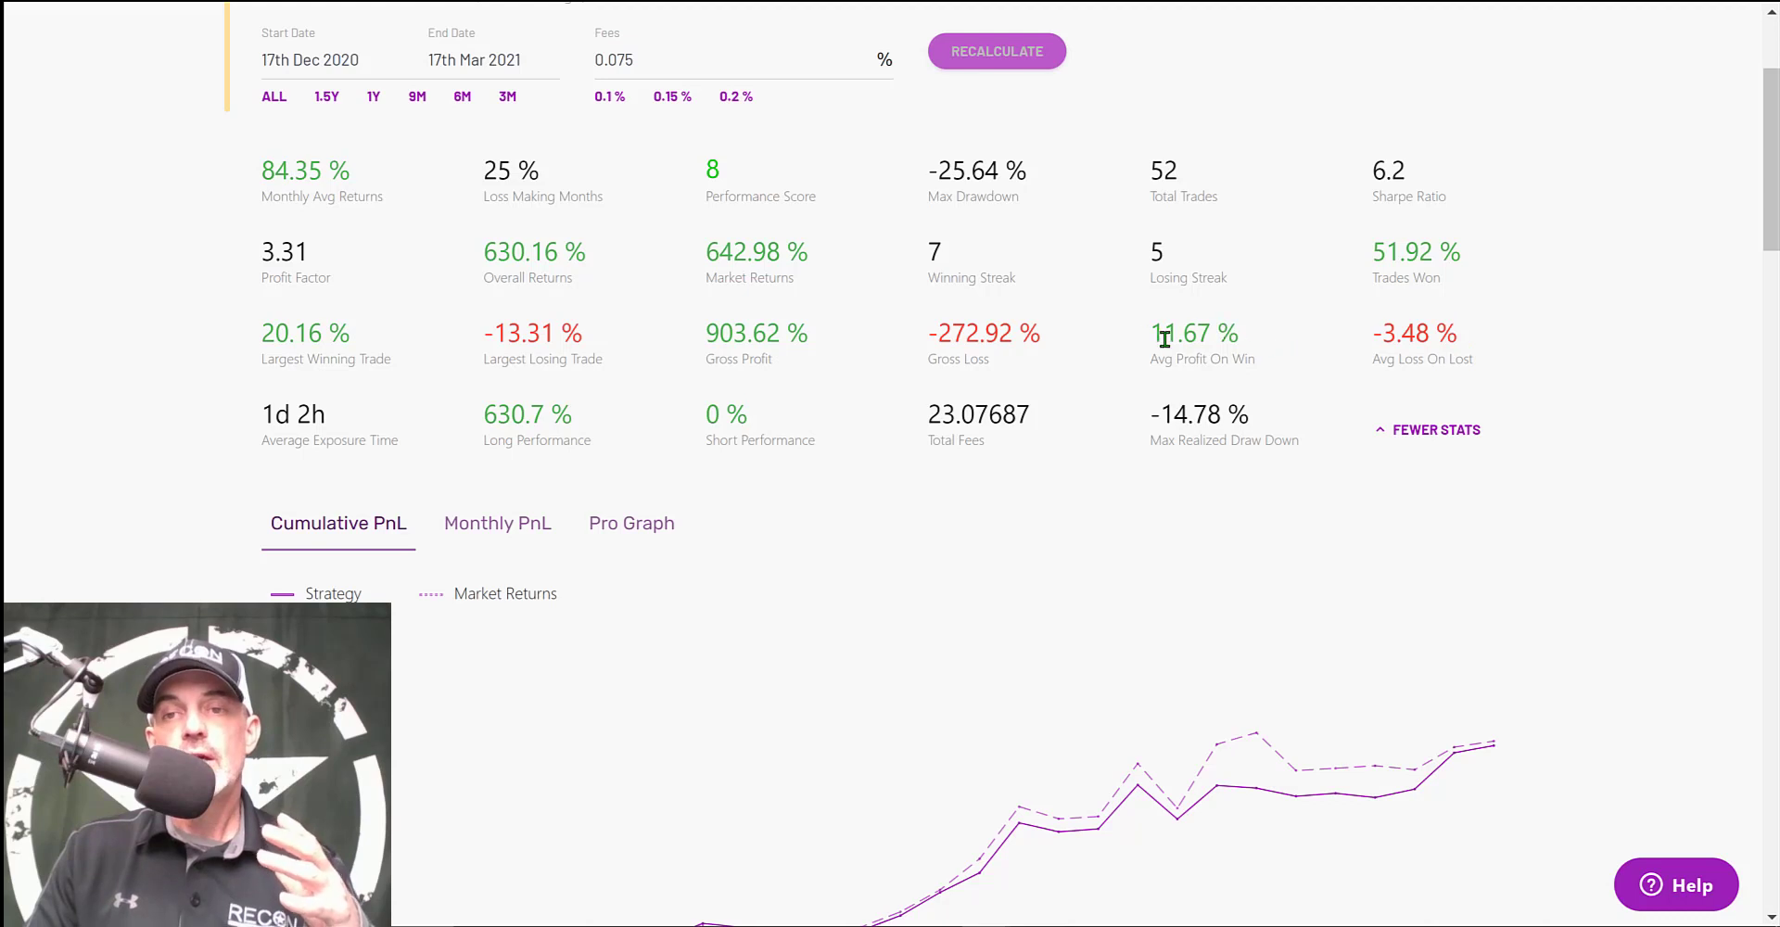
Mark the 11.67 % average profit on wins and −3.48 % average loss, then scroll back up
left_click_drag(1463, 333, 1370, 334)
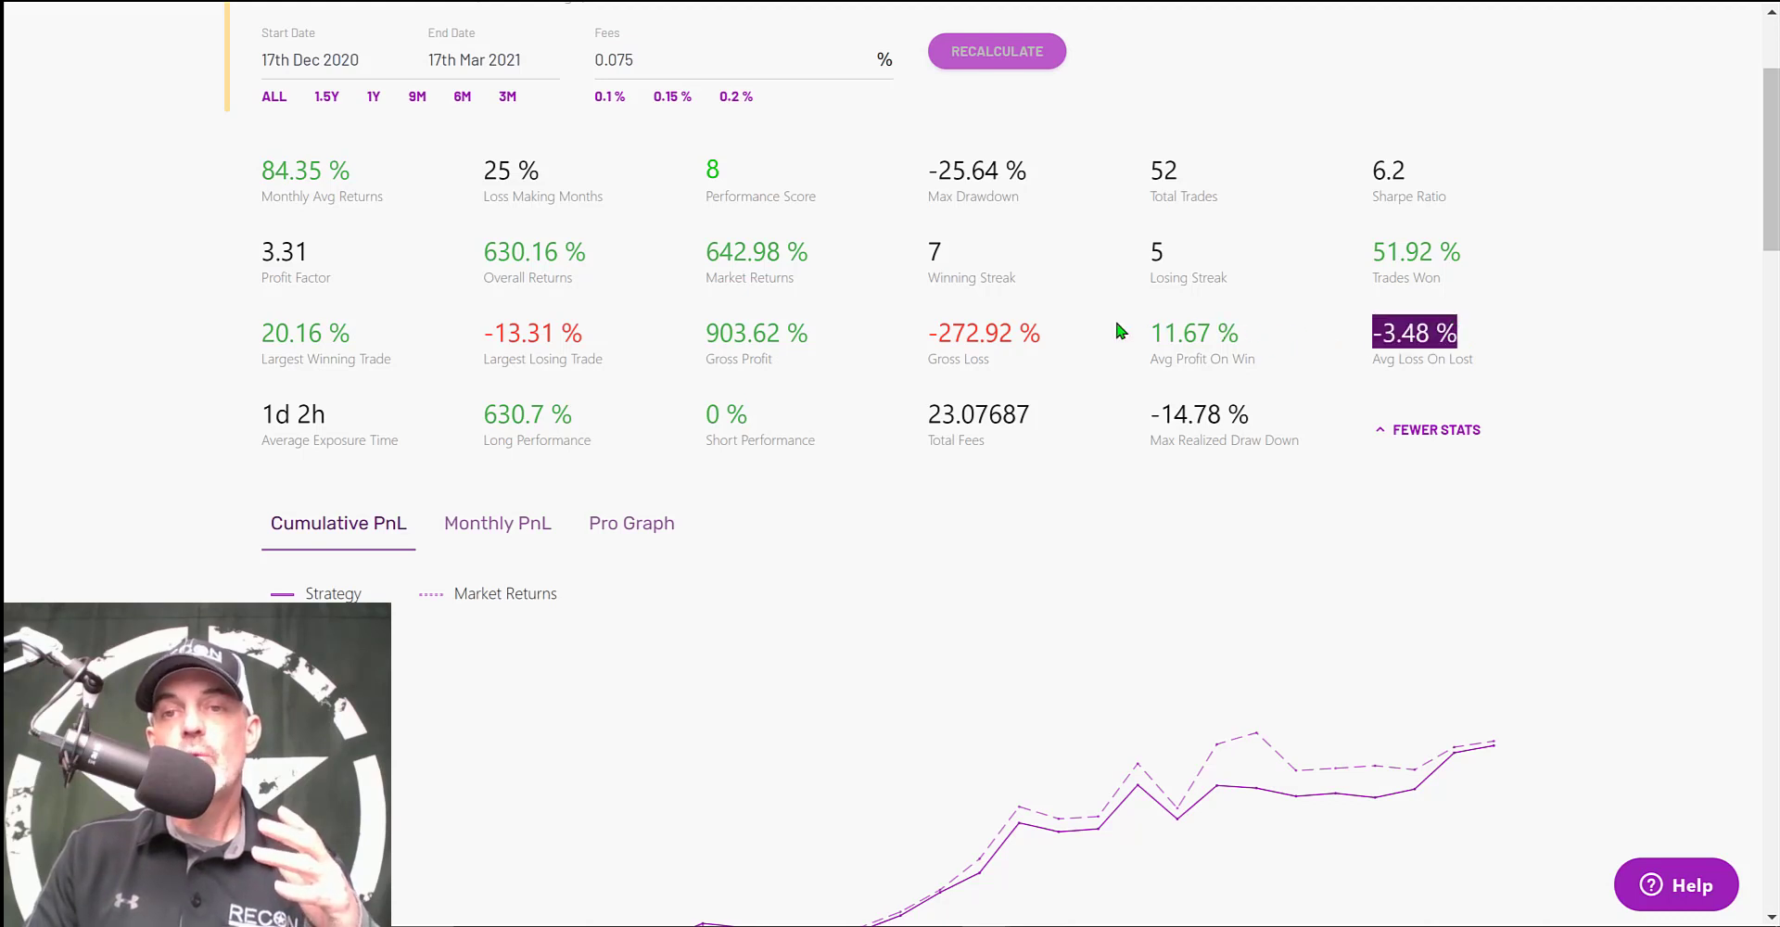
left_click_drag(1120, 329, 1240, 334)
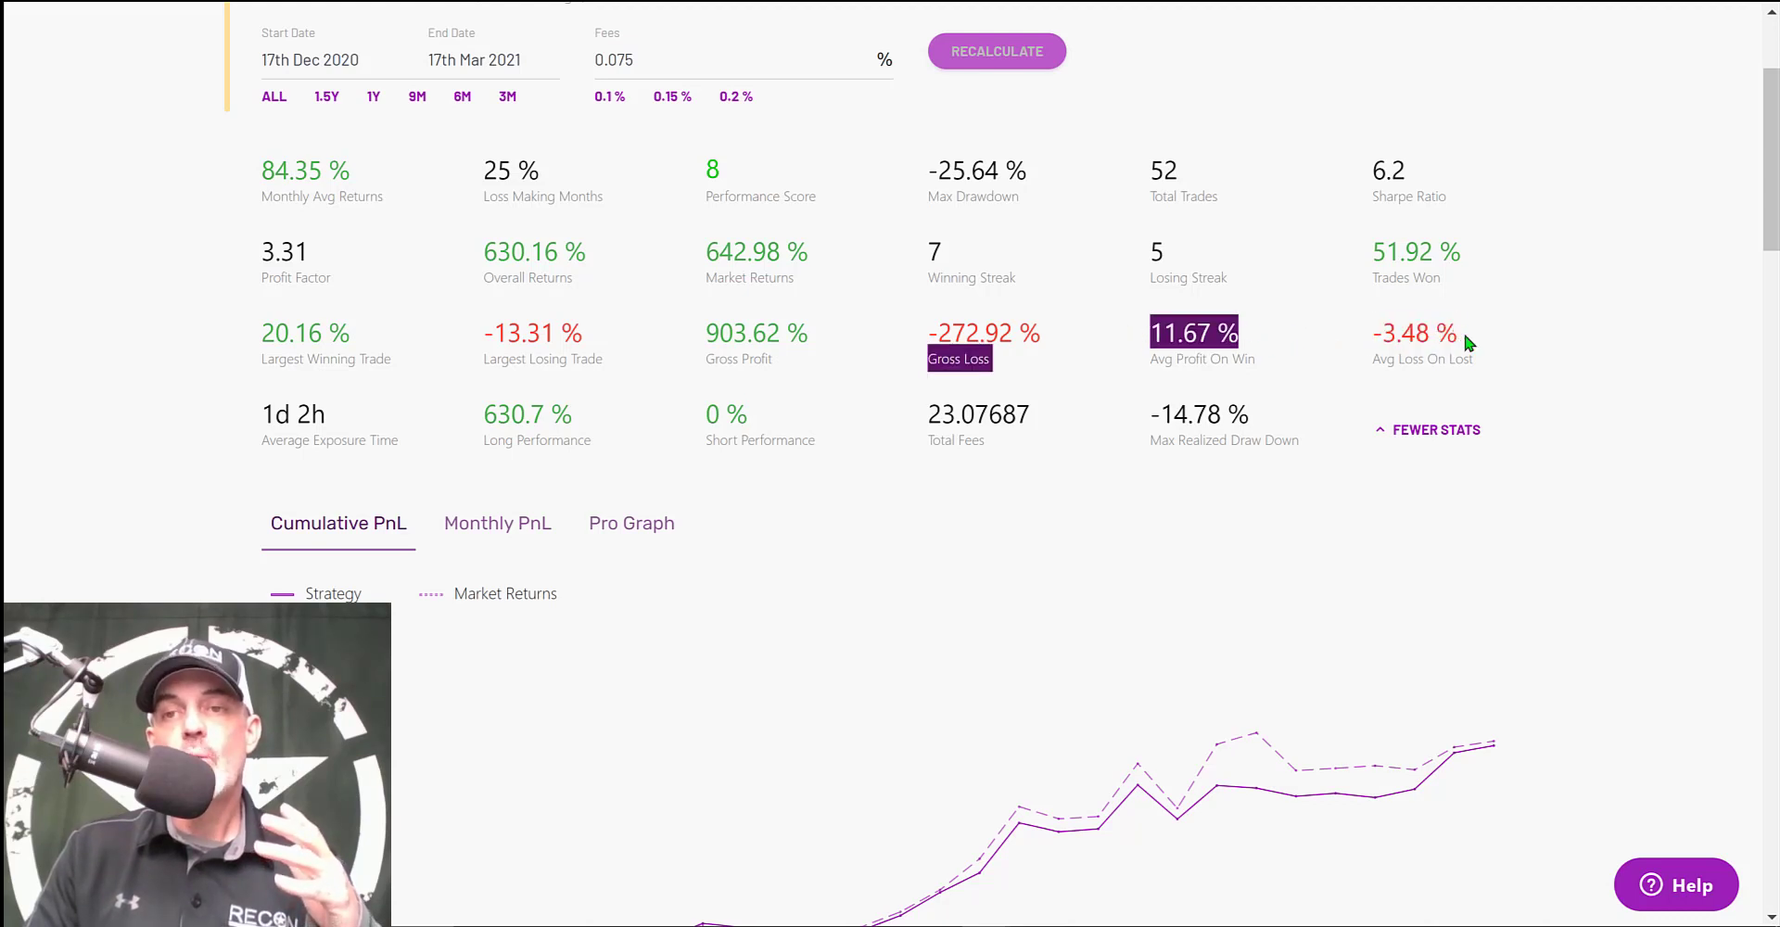
left_click_drag(1467, 343, 1373, 334)
left_click_drag(1242, 334, 1142, 334)
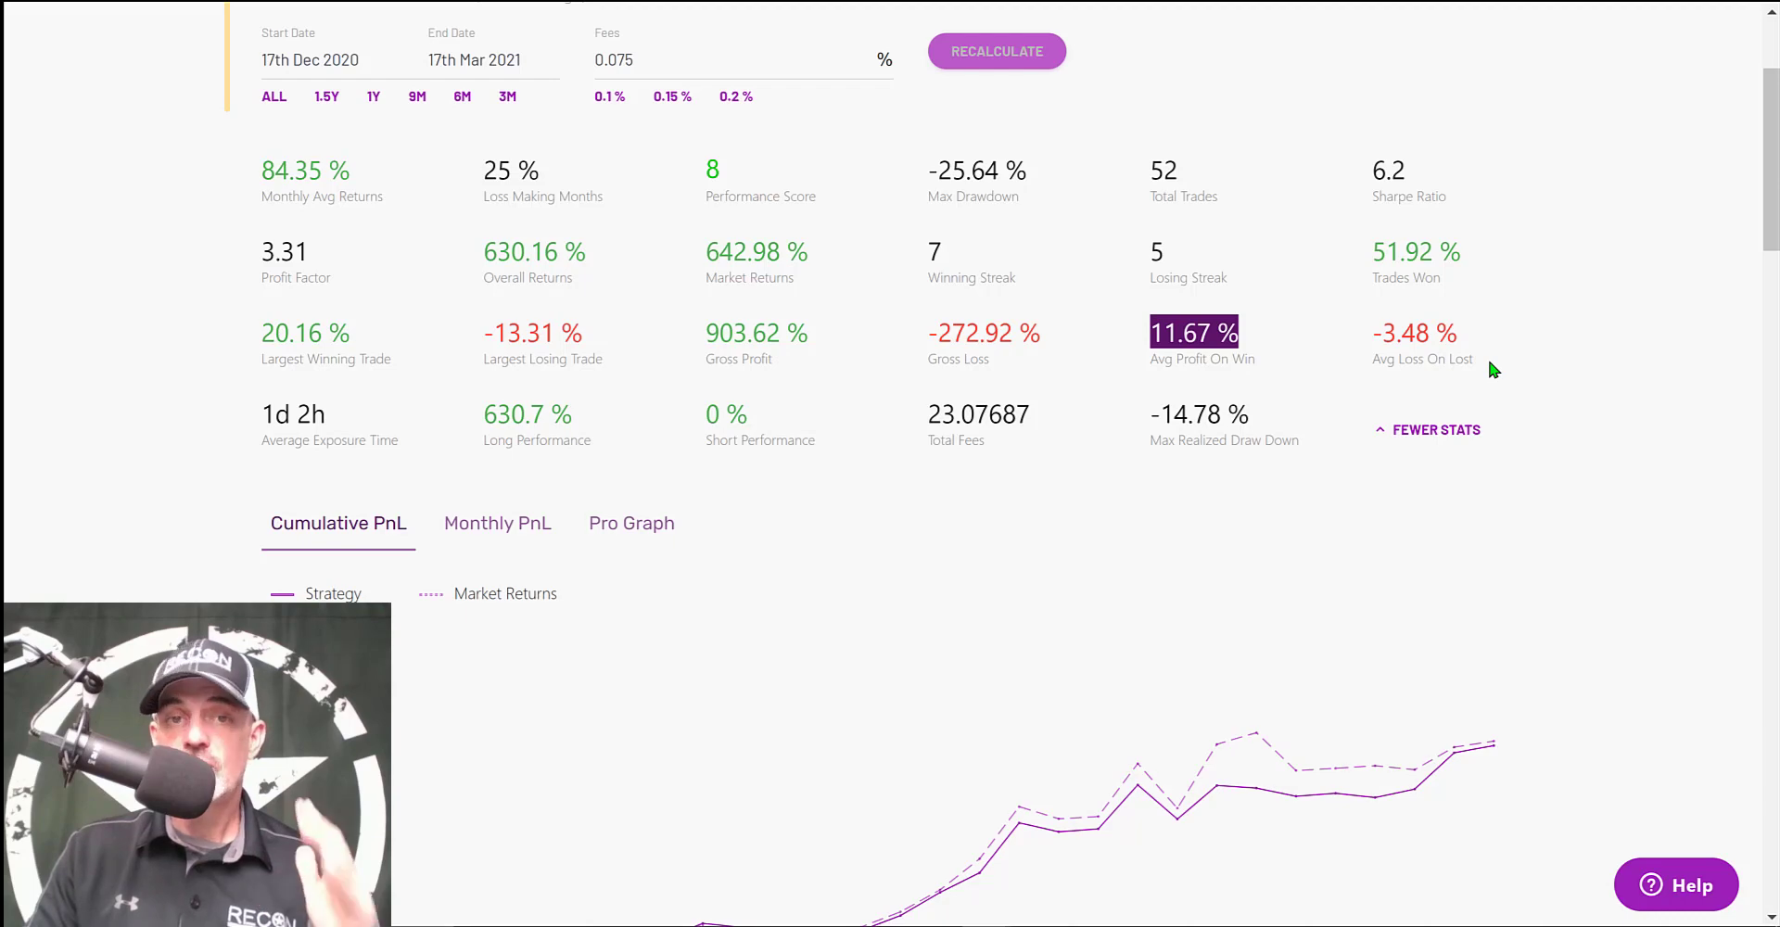
scroll(1773, 83, "up", 3)
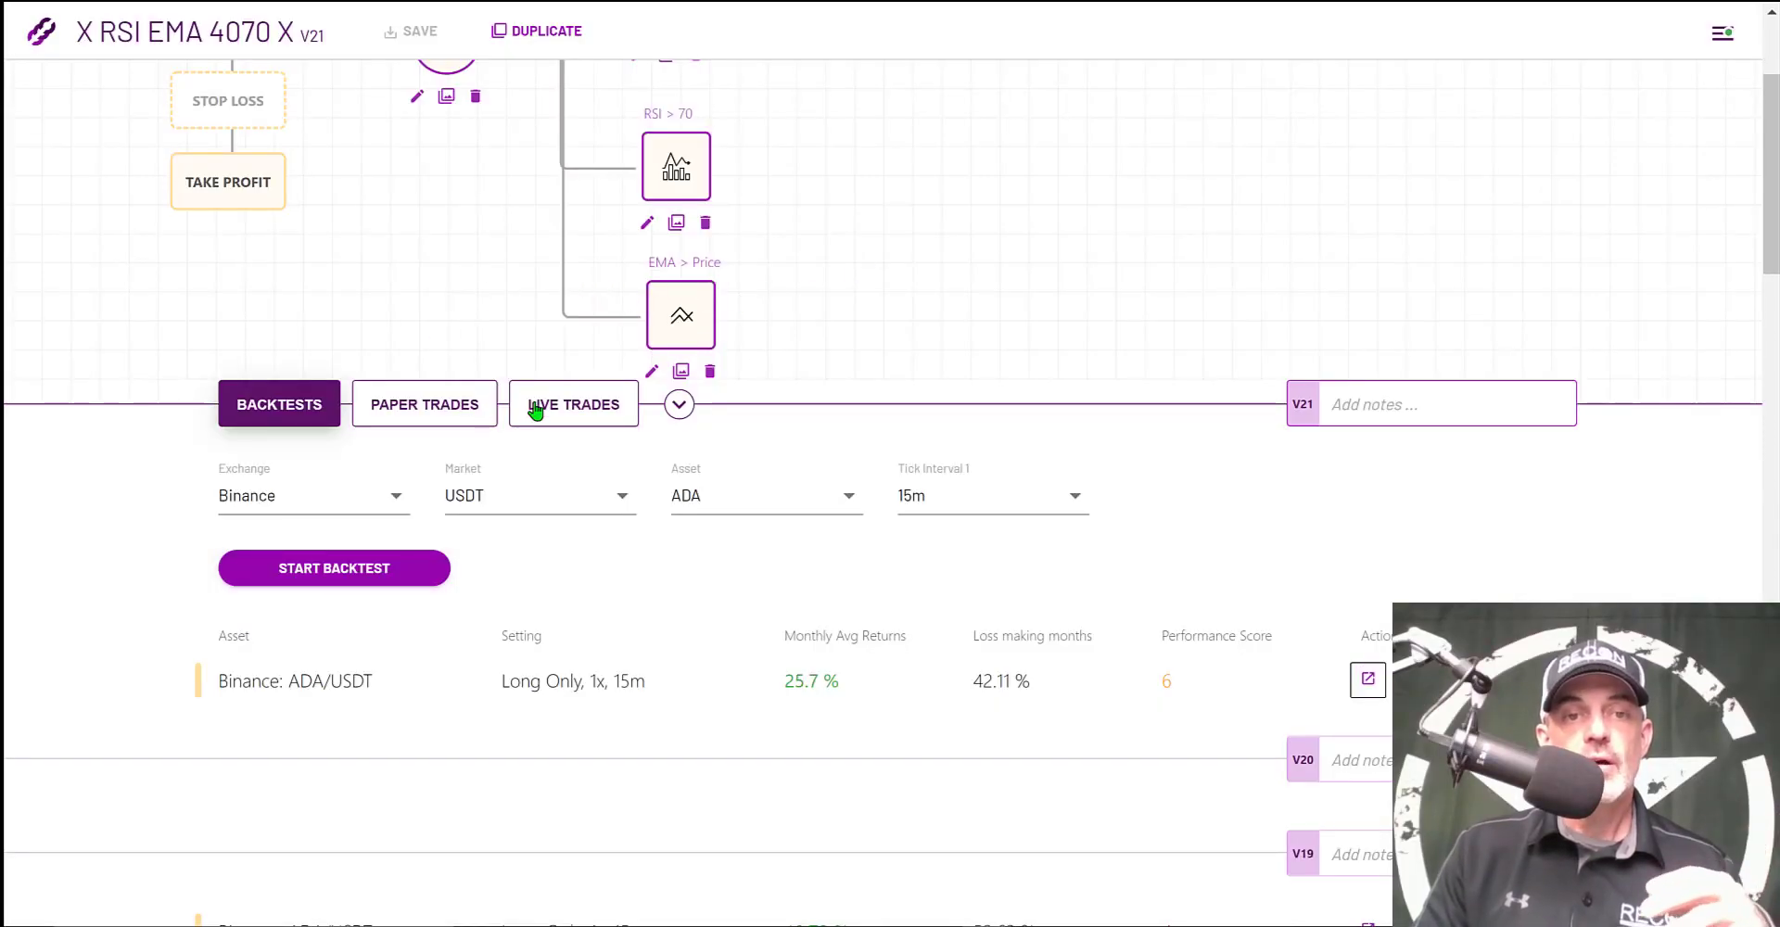
Set the strategy's live trade exchange to Binance US and start the live trade setup
left_click(566, 409)
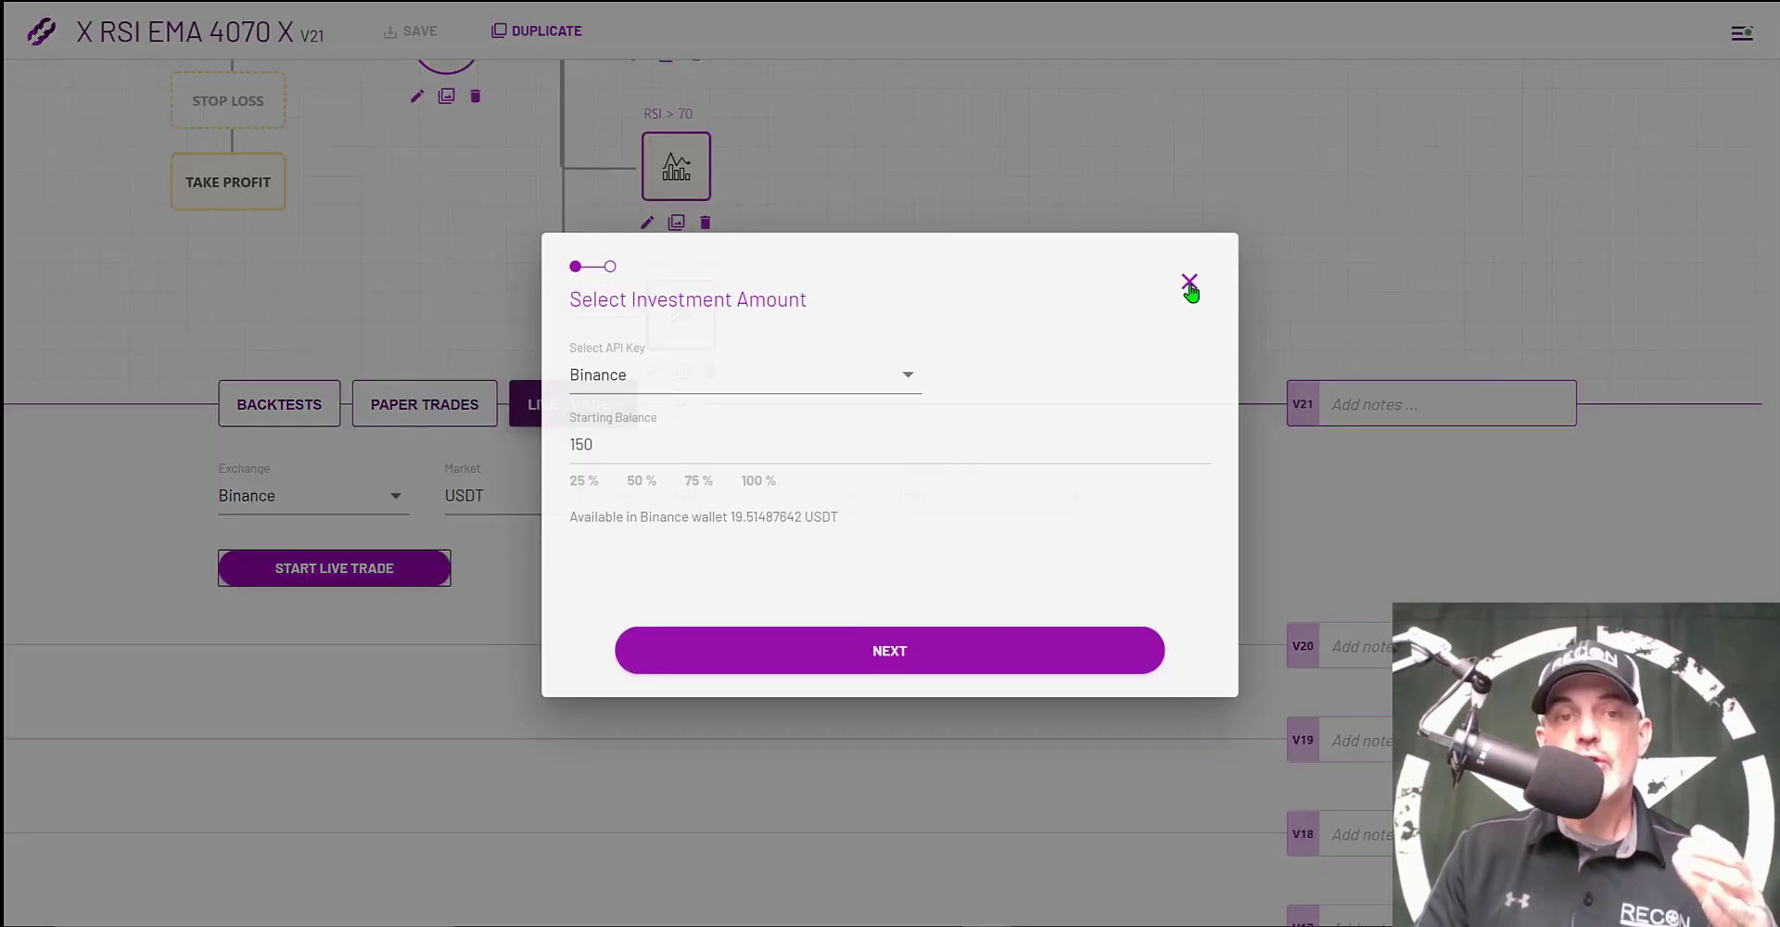
left_click(1186, 276)
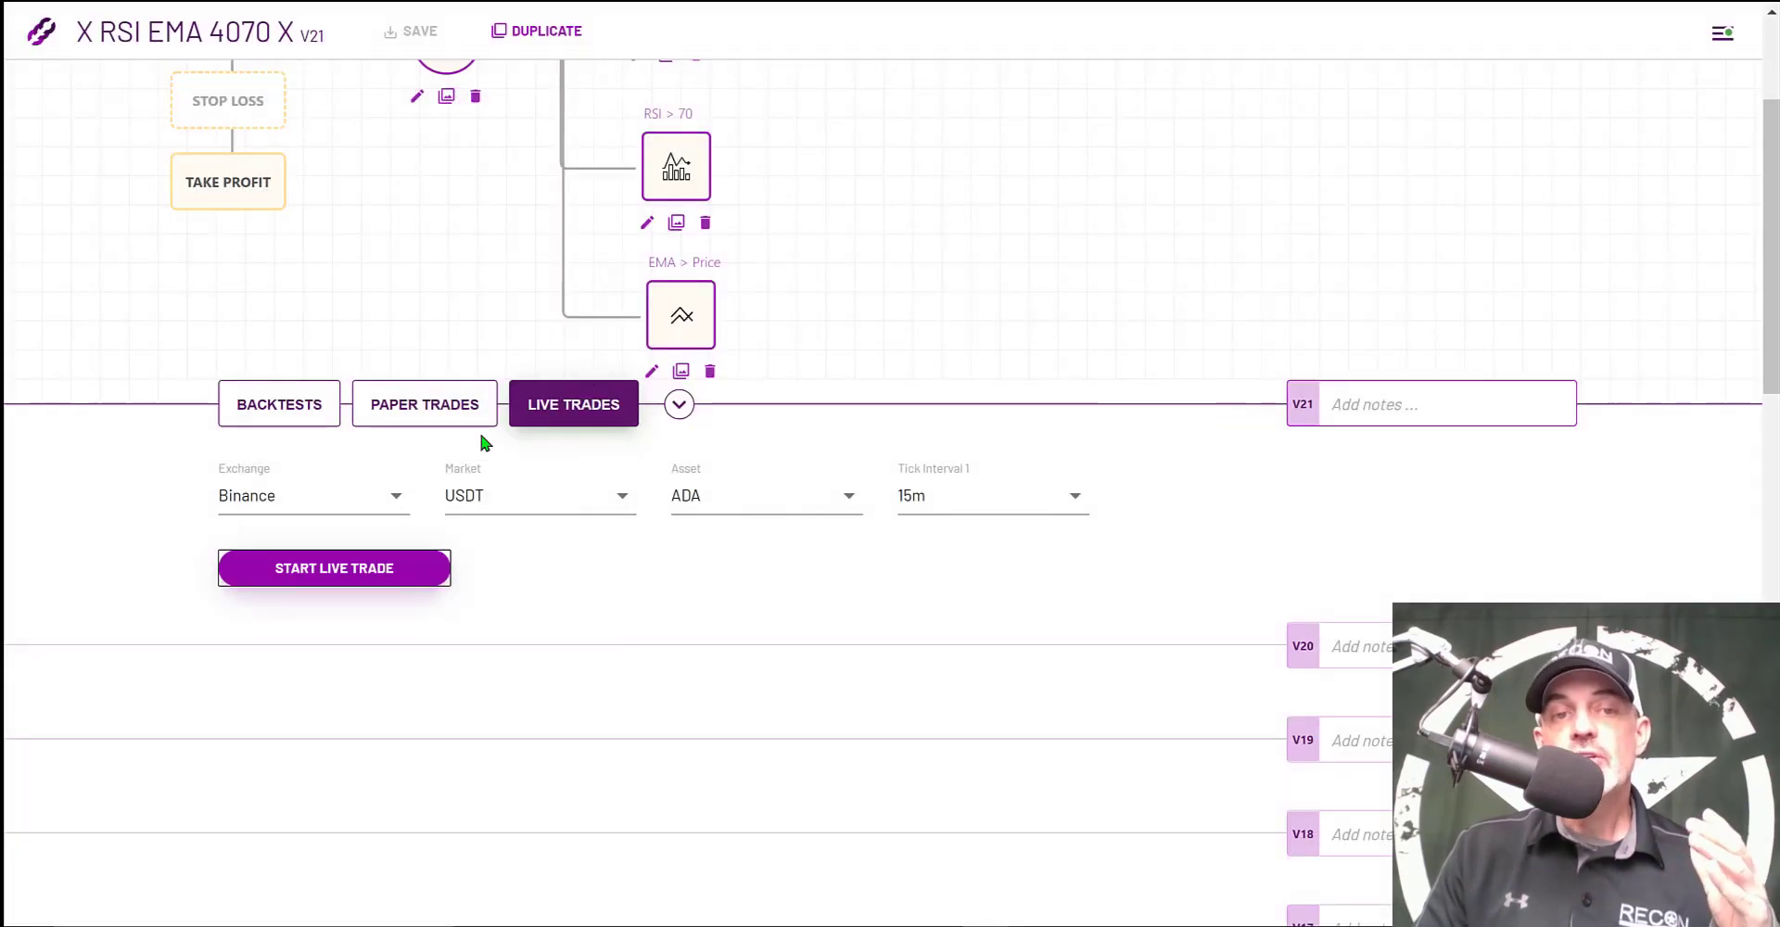
left_click(397, 506)
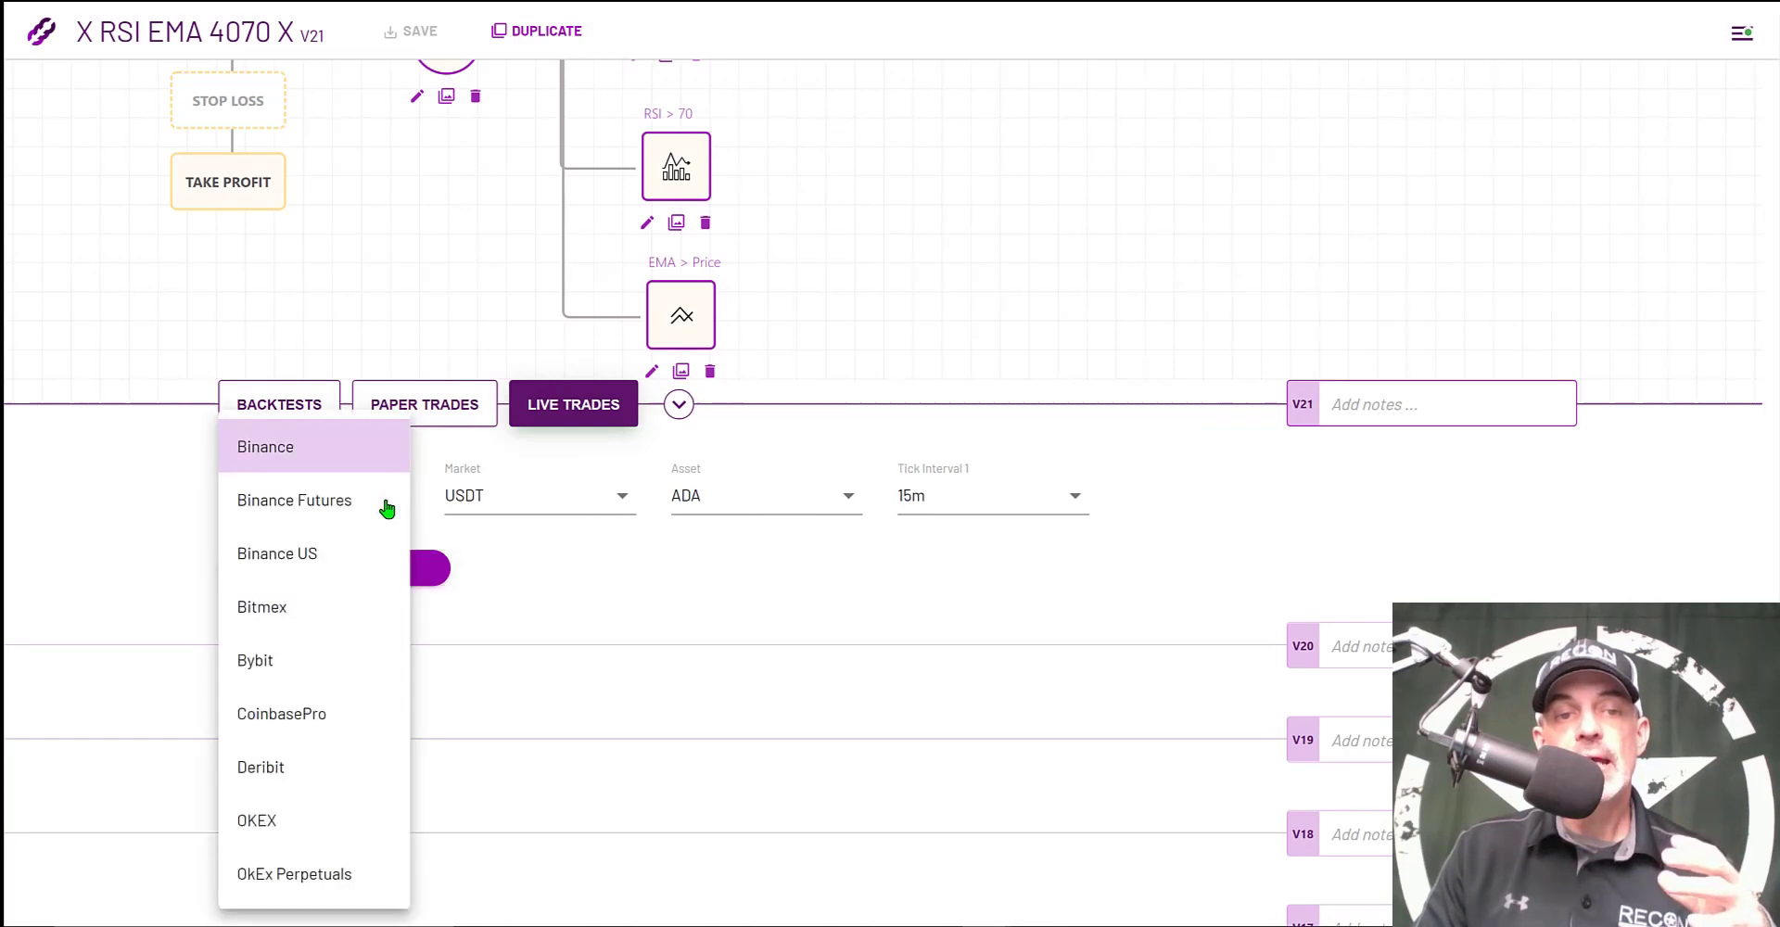
left_click(299, 556)
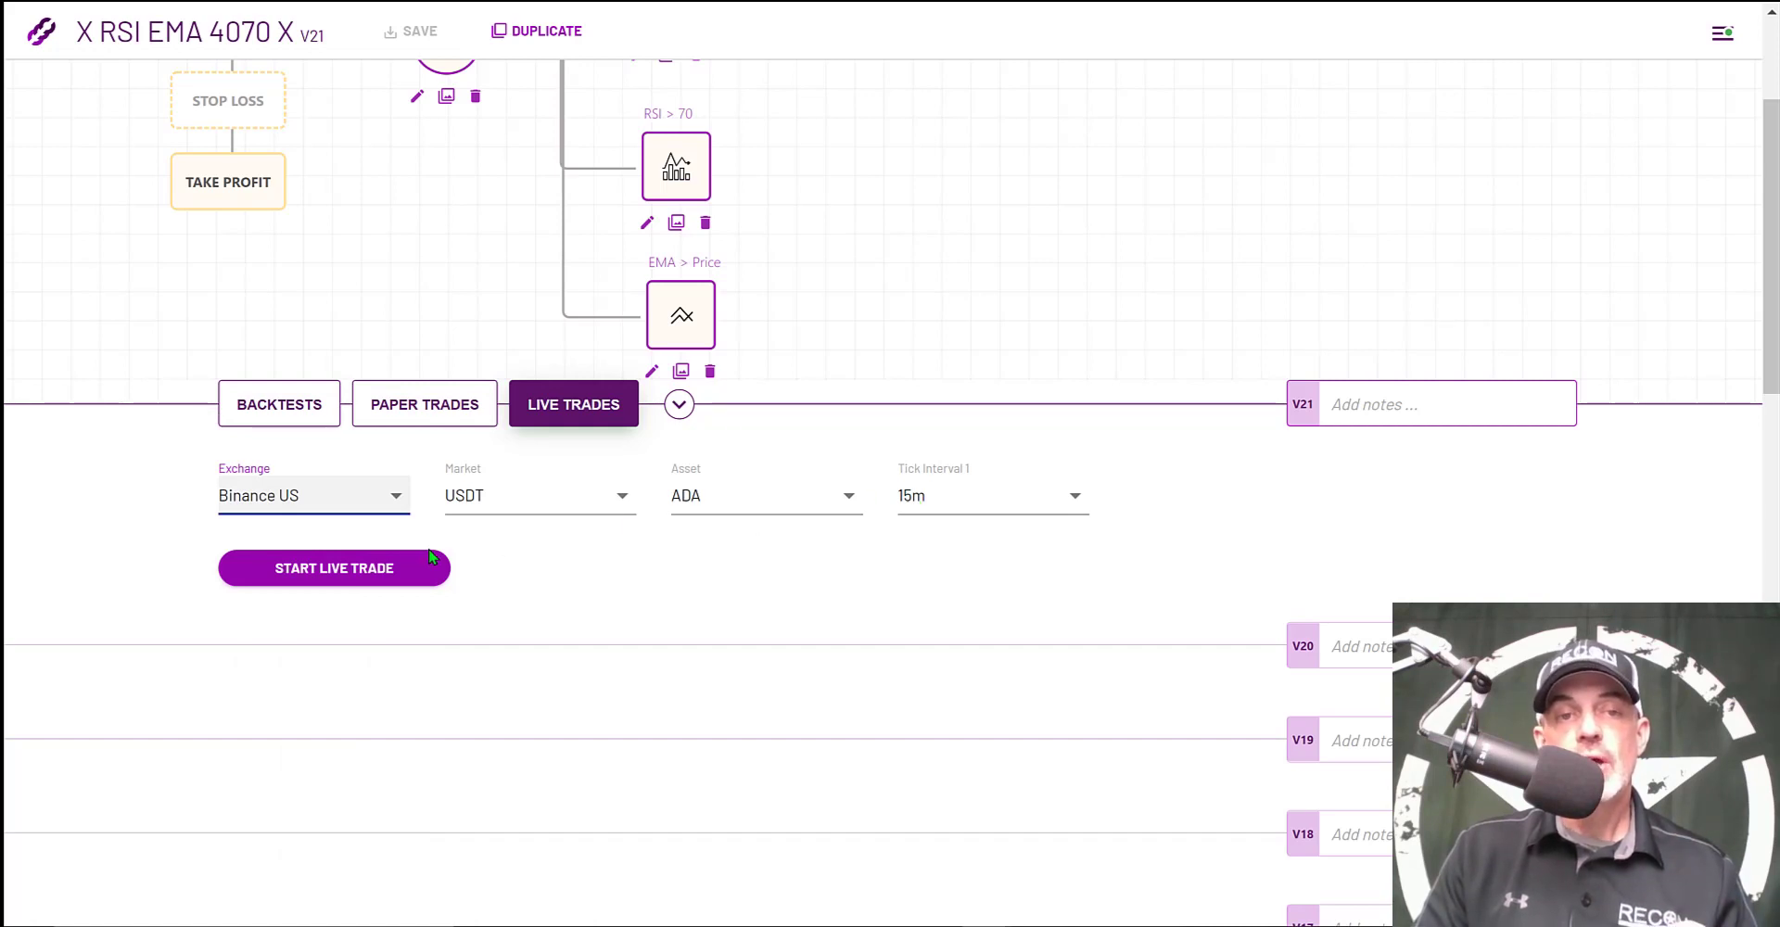
left_click(402, 567)
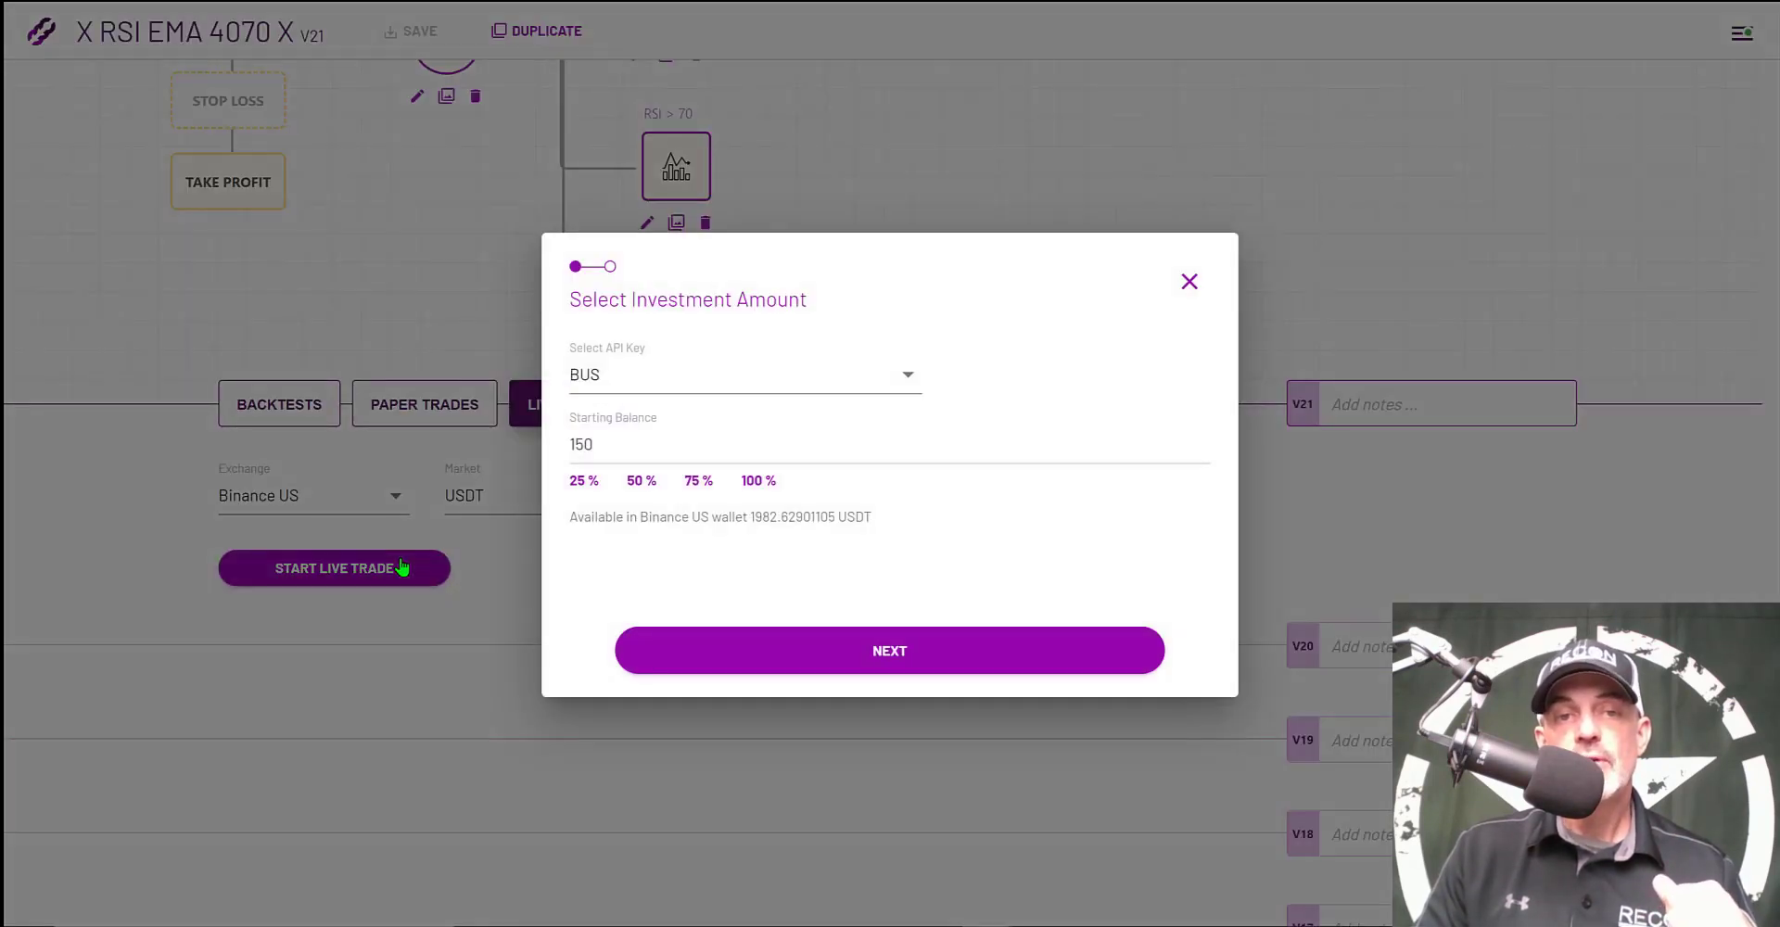
Choose the Binance US API key and enter a 500 starting balance, checking the available wallet balance
double_click(575, 445)
type("0")
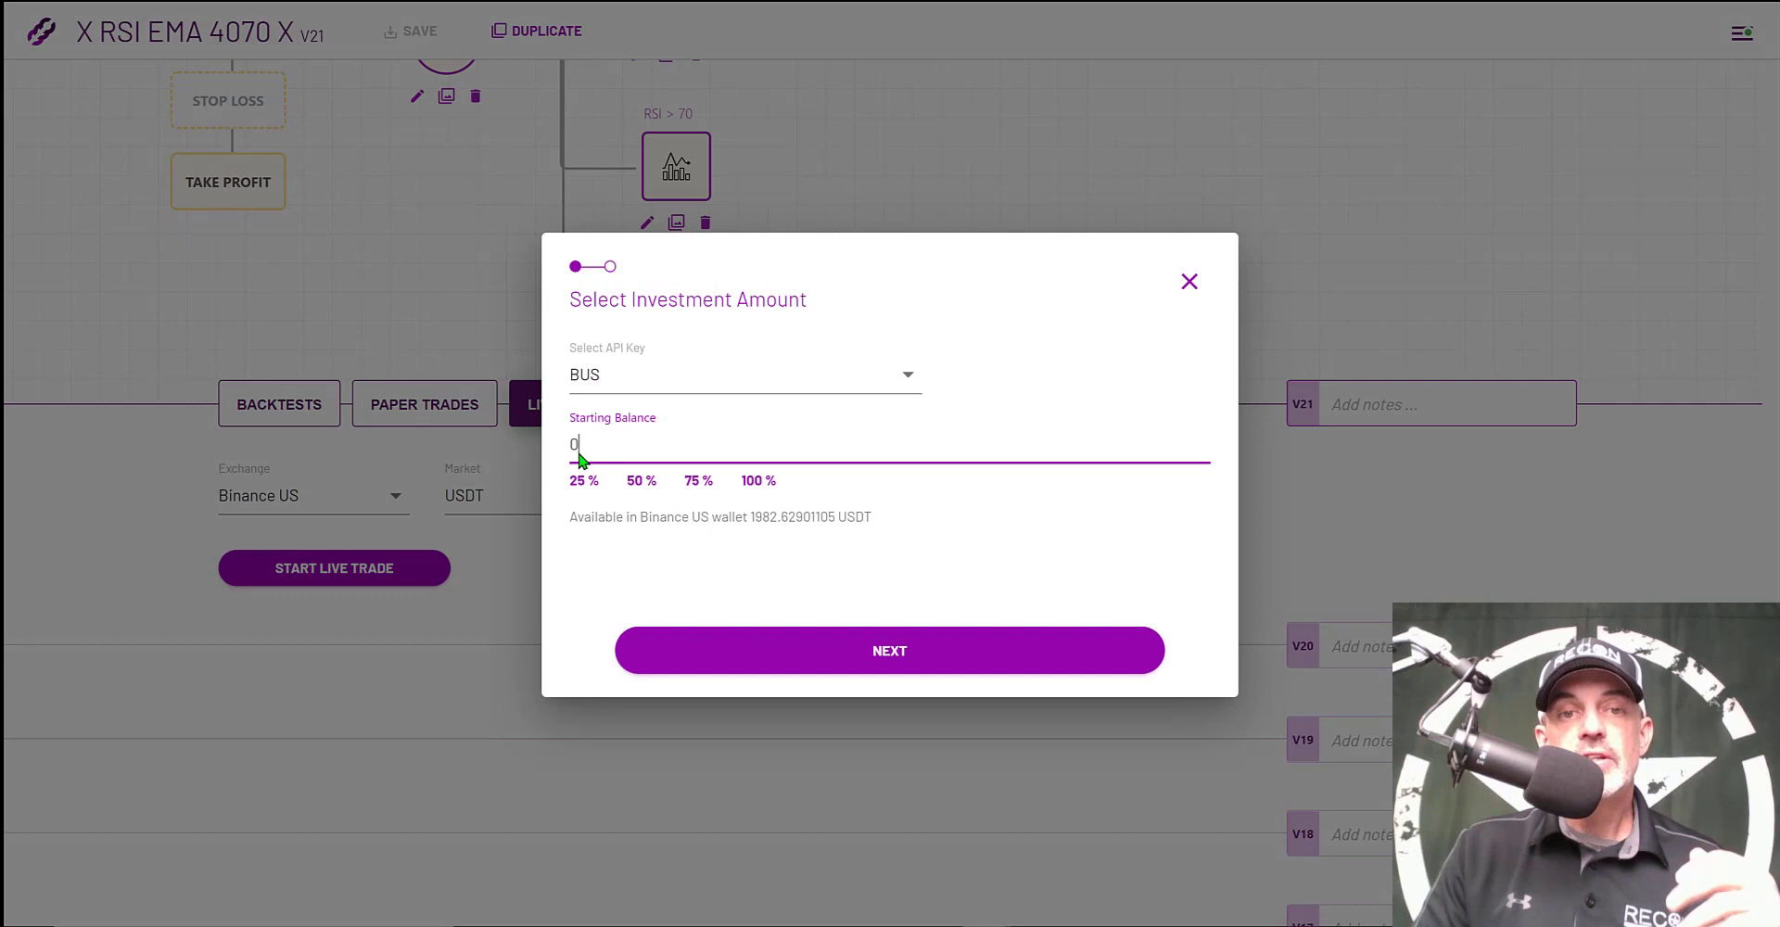
left_click(616, 380)
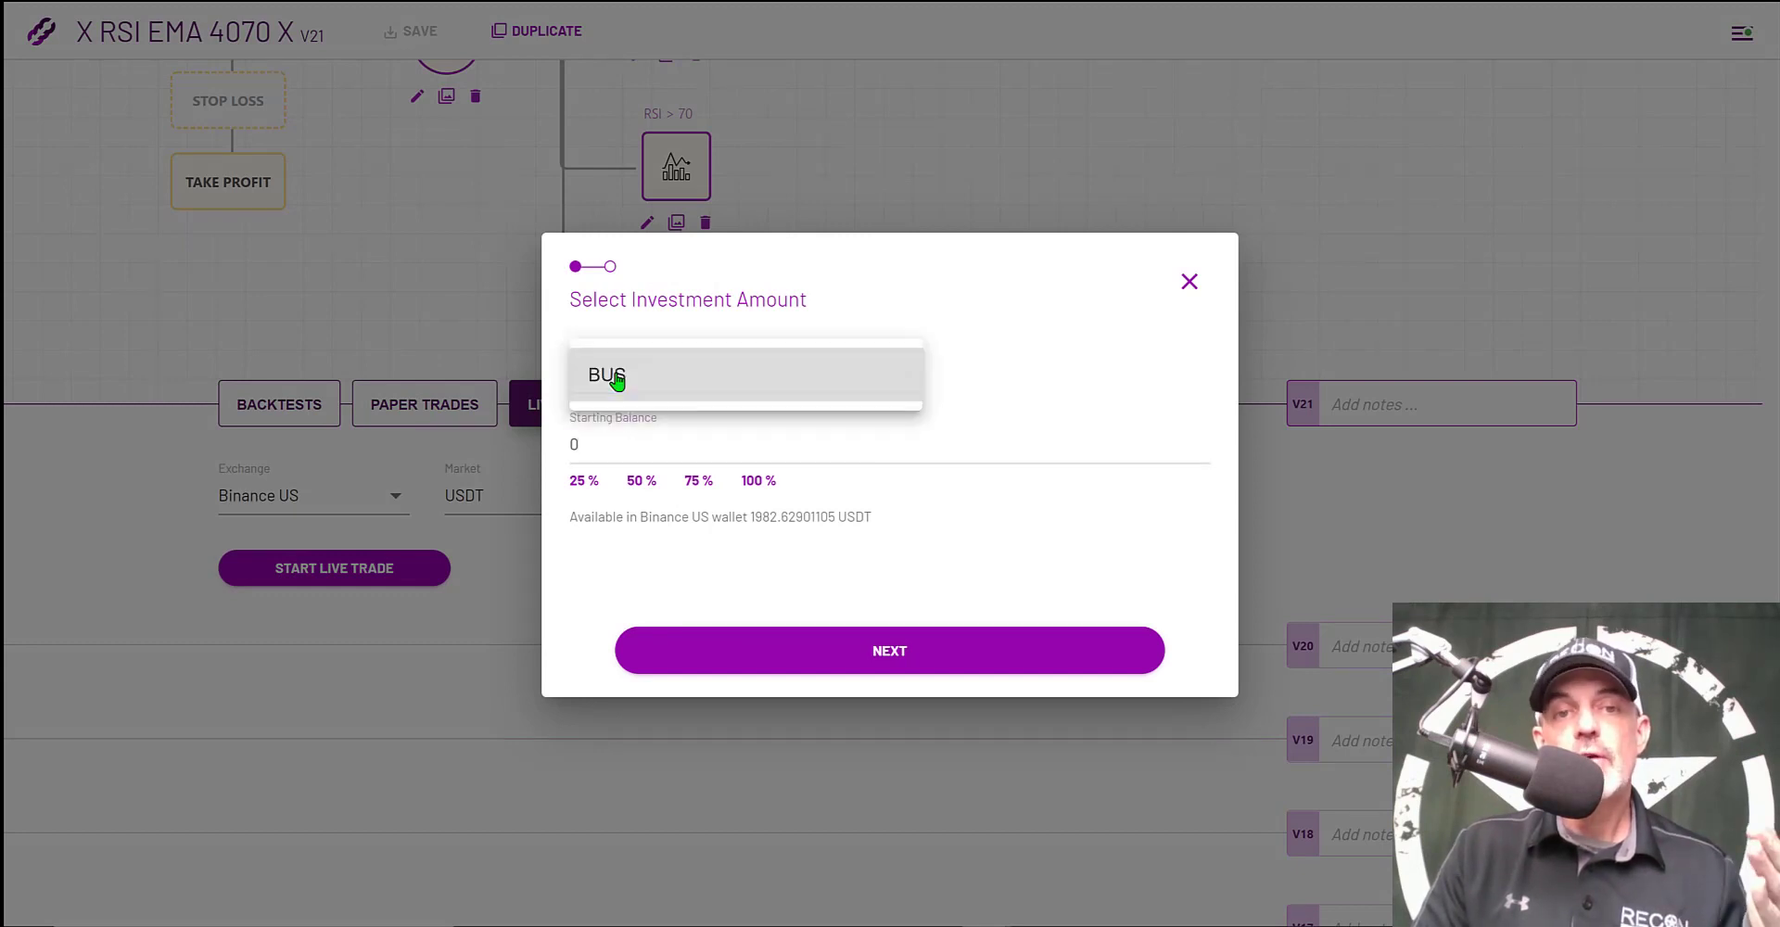
left_click(616, 377)
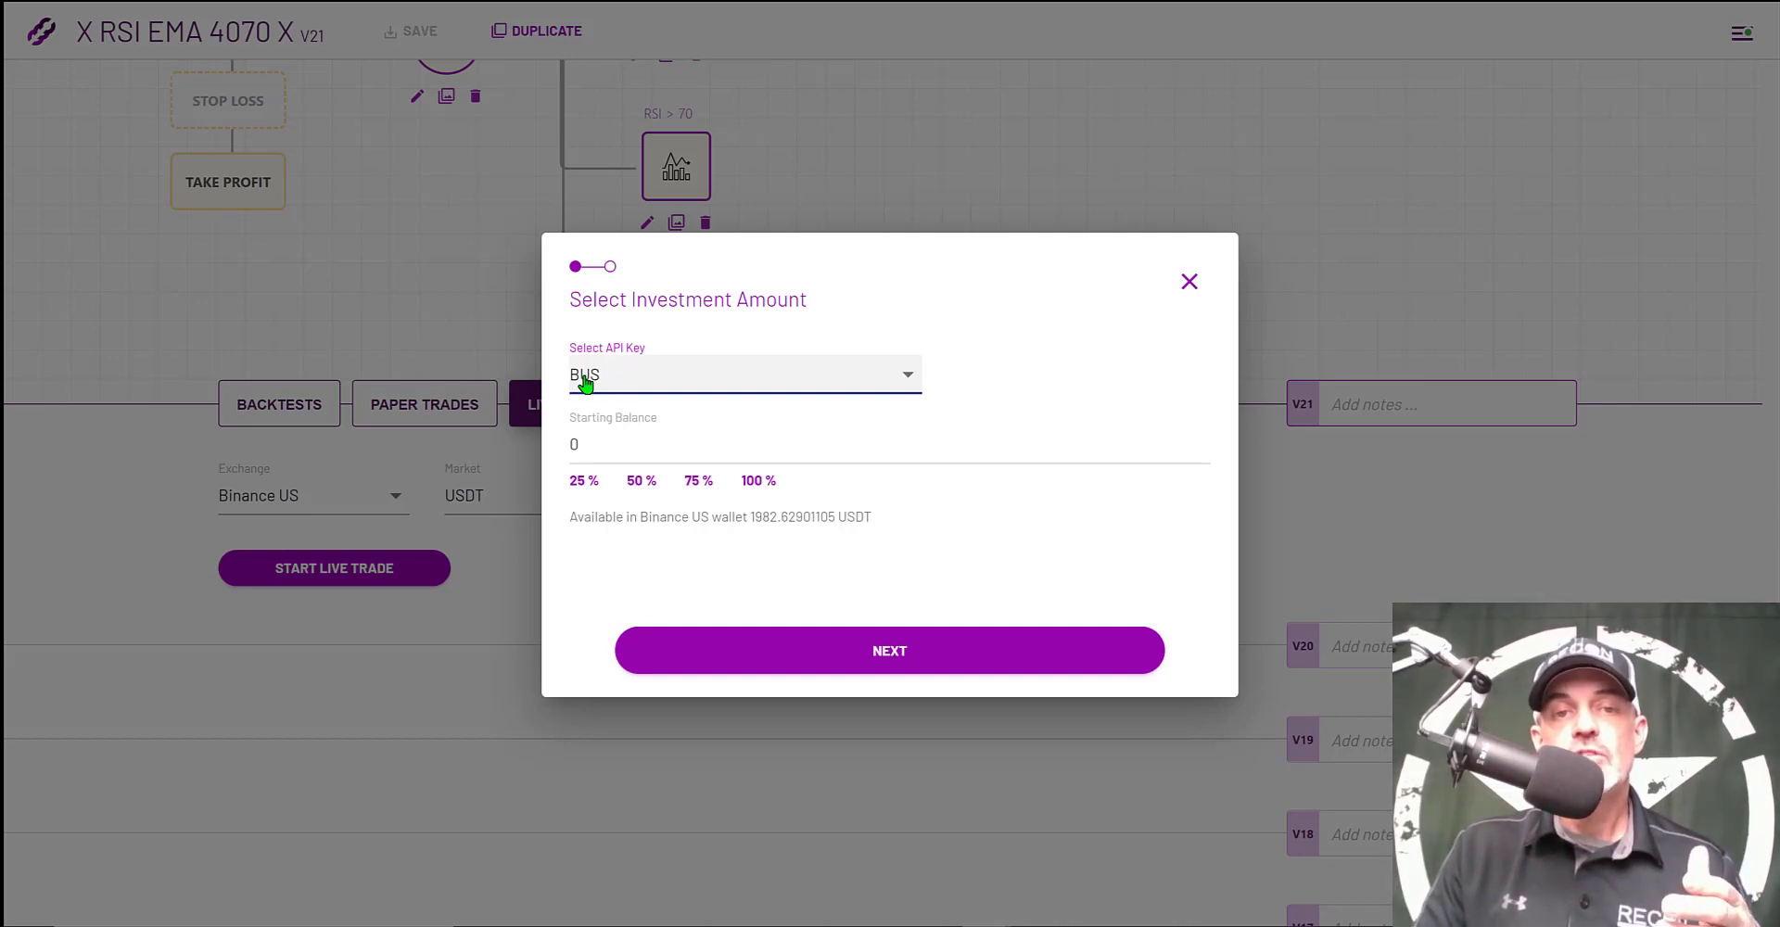
left_click(596, 443)
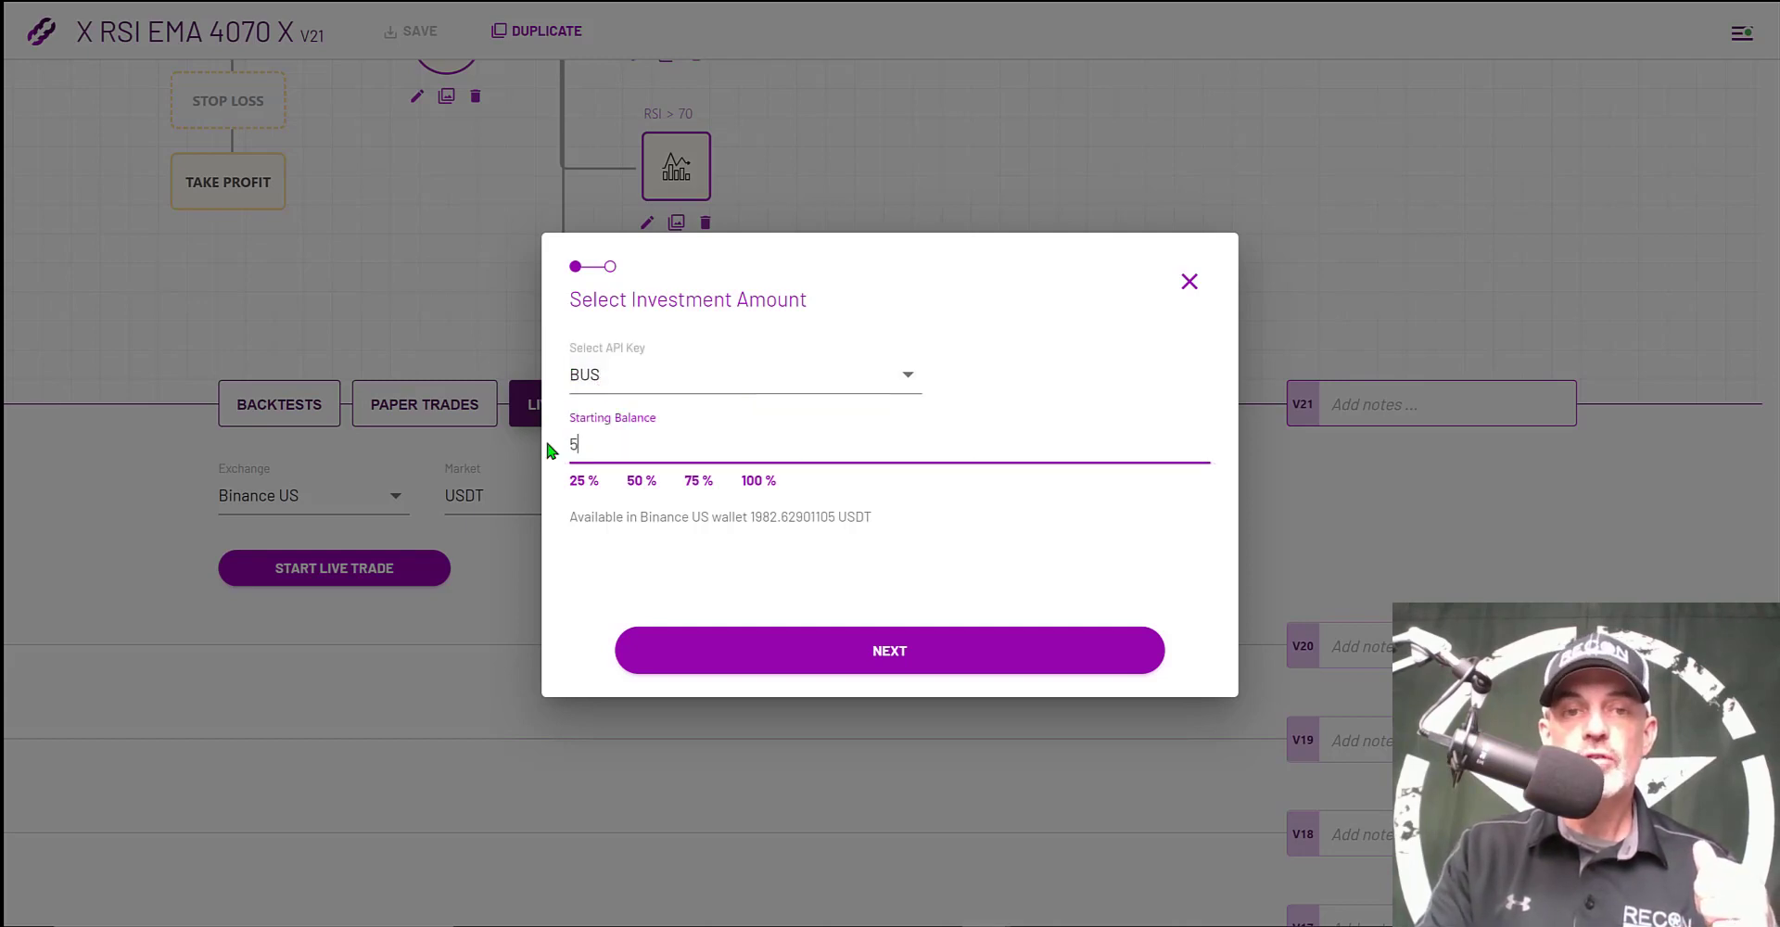
type("00")
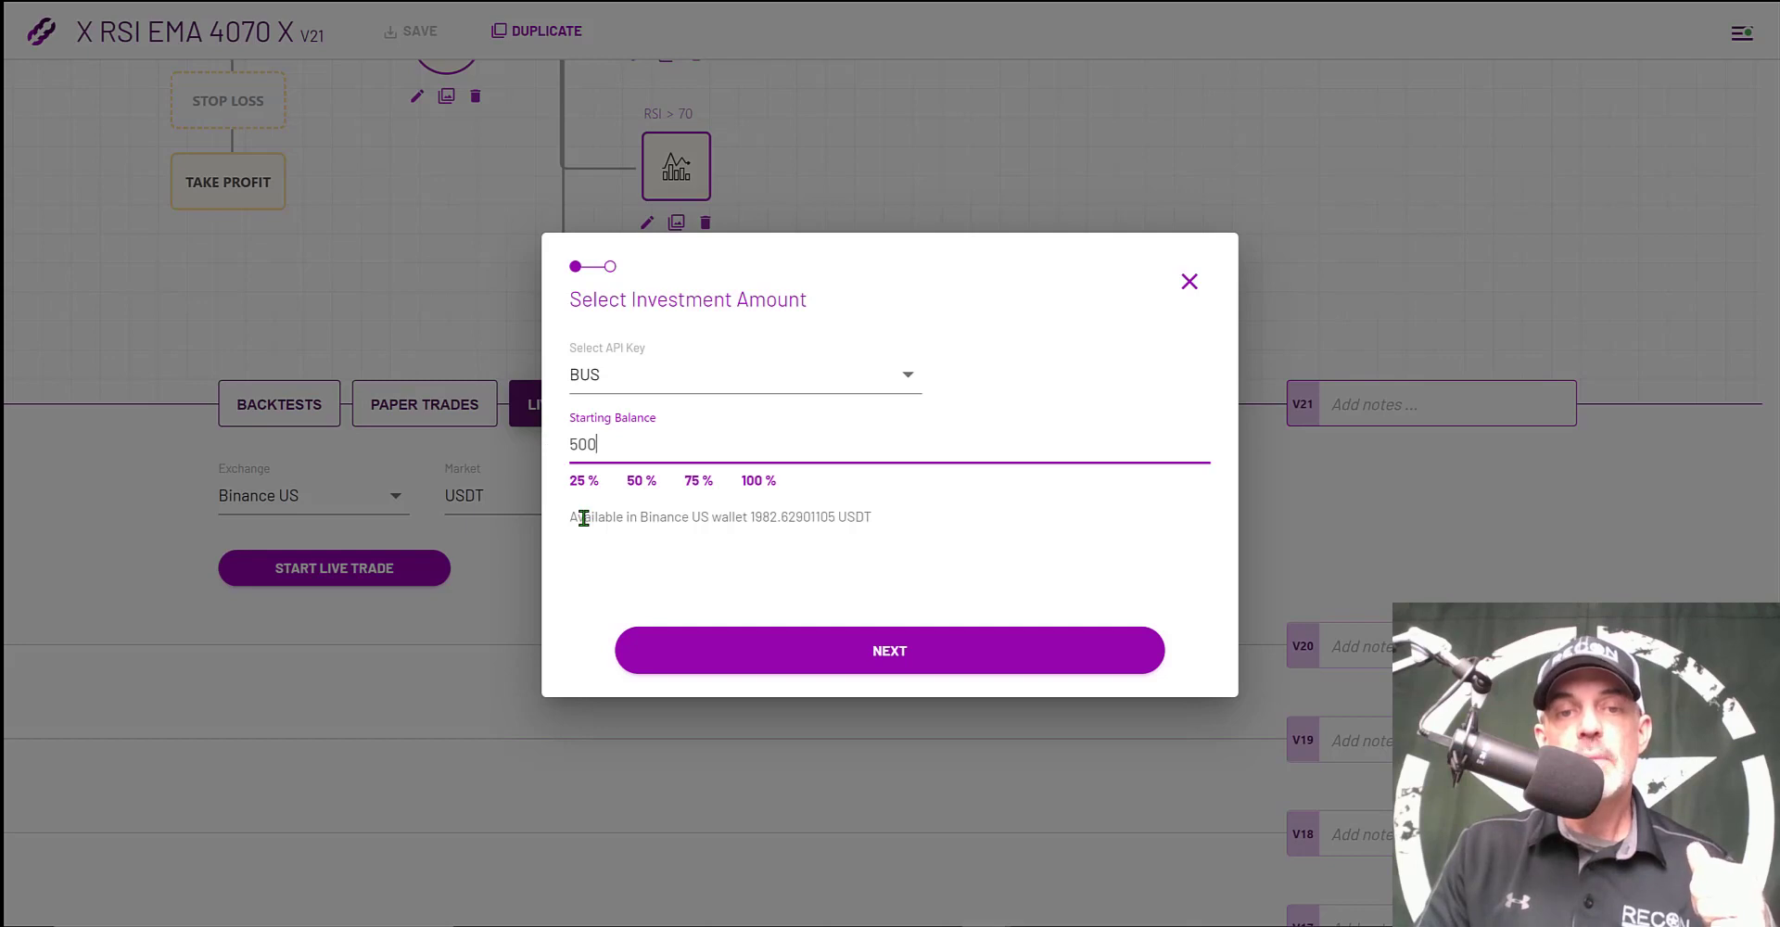
left_click_drag(584, 517, 707, 517)
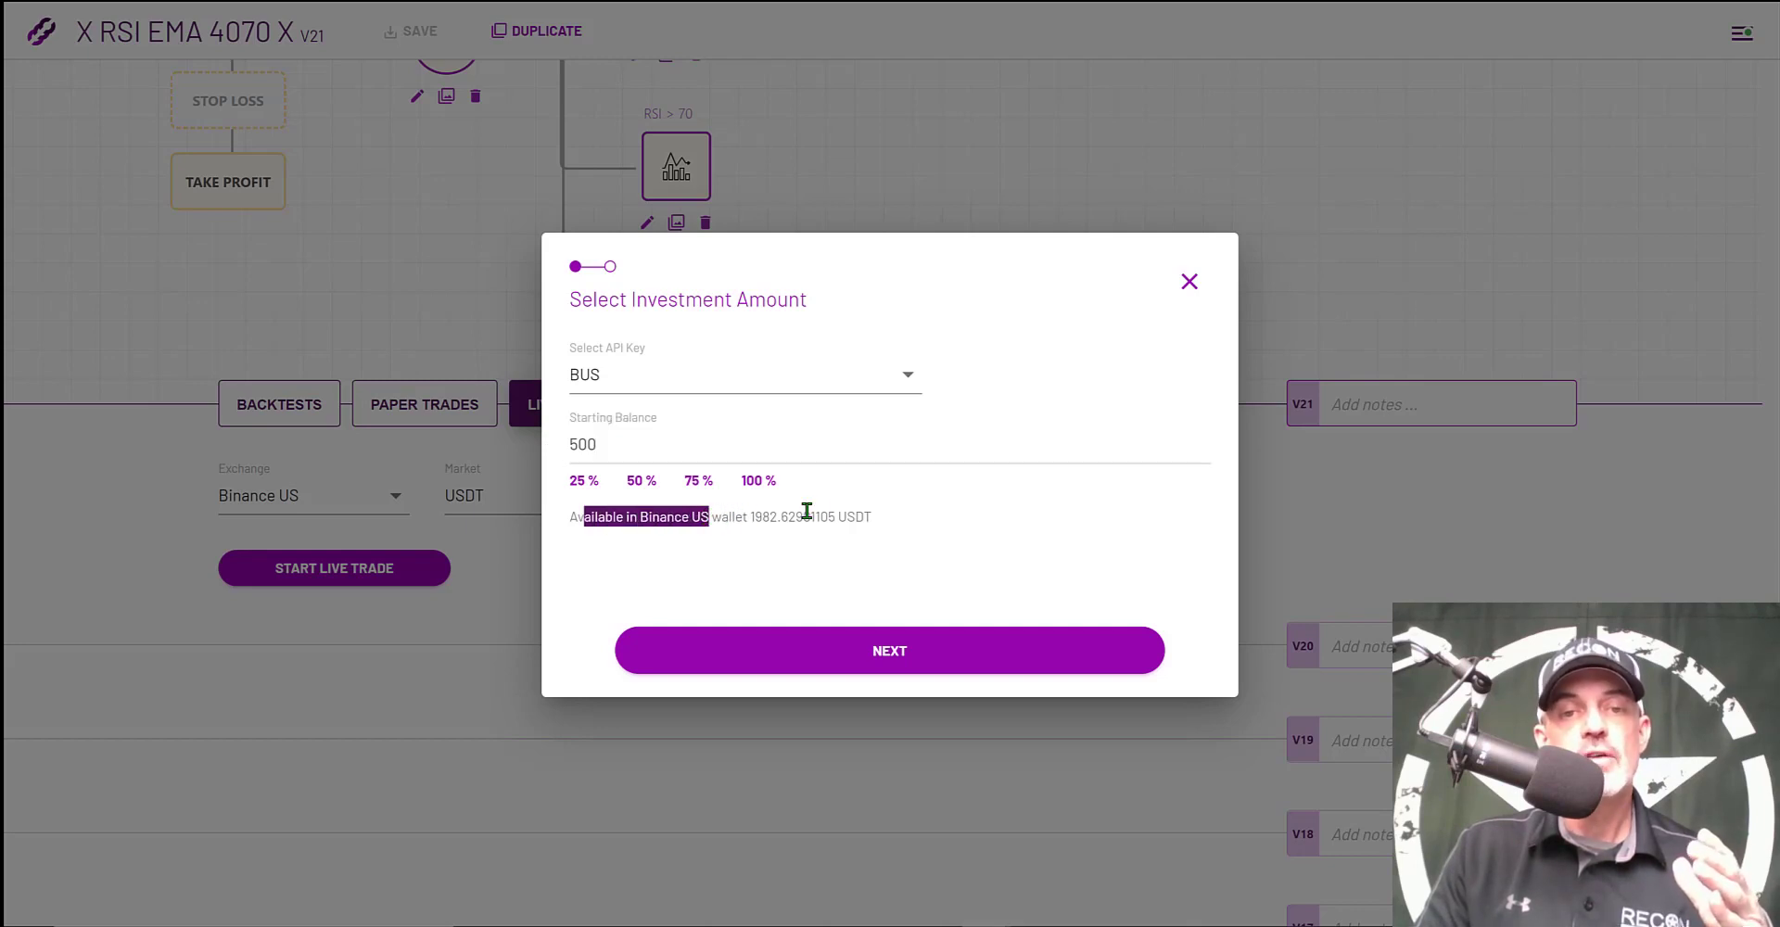
Confirm the 500 USDT investment to launch the Binance US ADA/USDT live trade
left_click(892, 650)
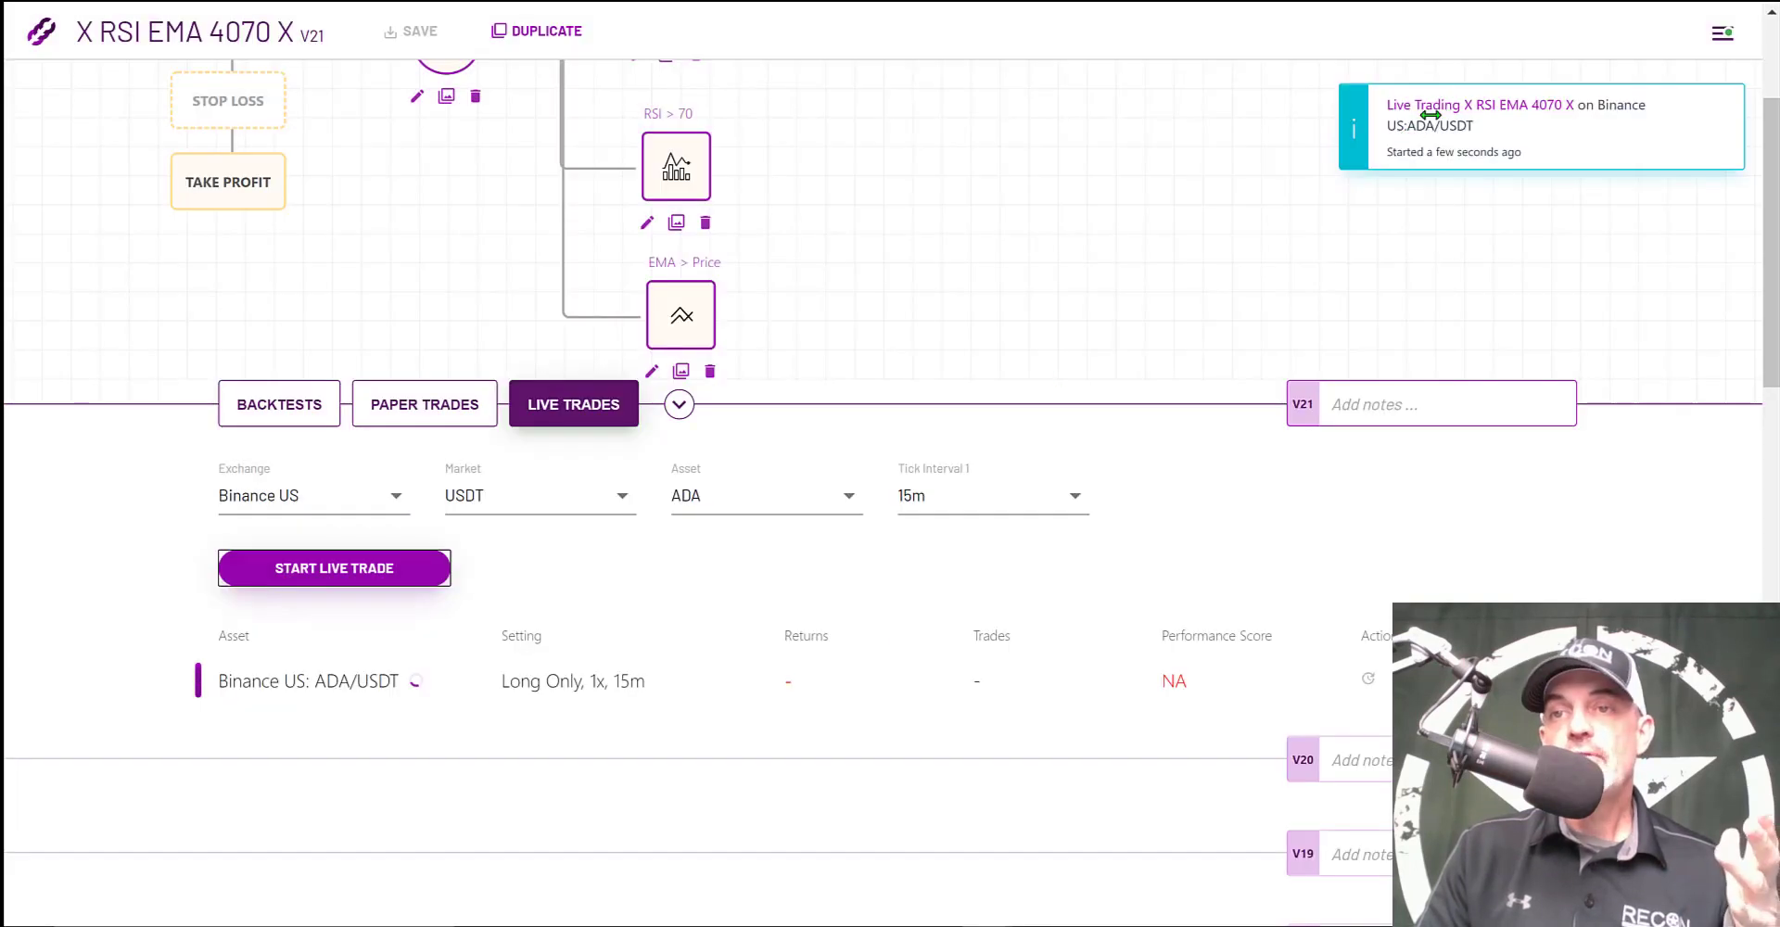